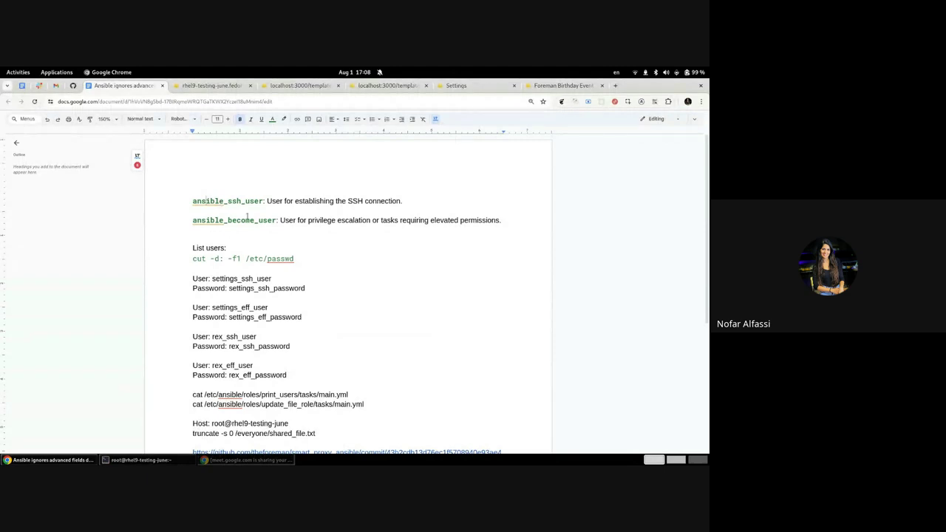
Open the commit 'Fixes #36448 - fix ignored passwords in Job Template' and scroll to its ansible_runner.rb diff
click(72, 85)
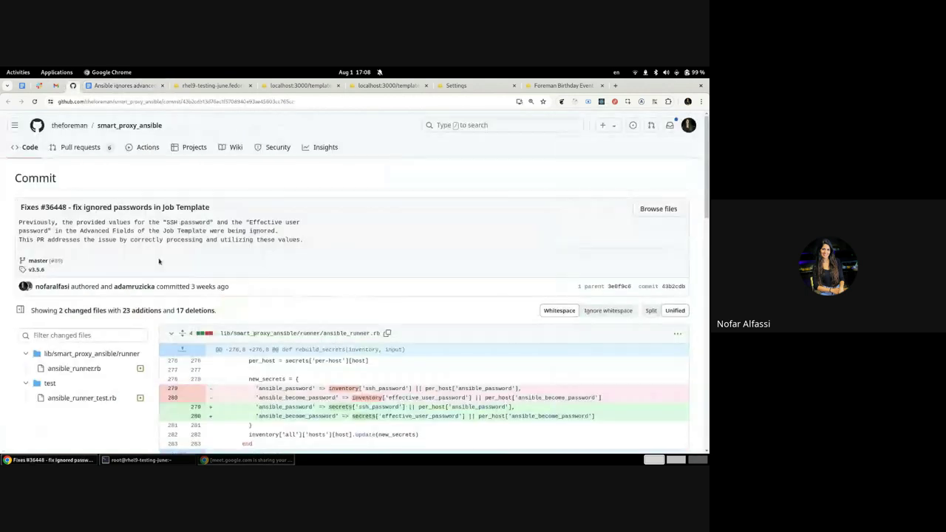
scroll(158, 260, down, 1)
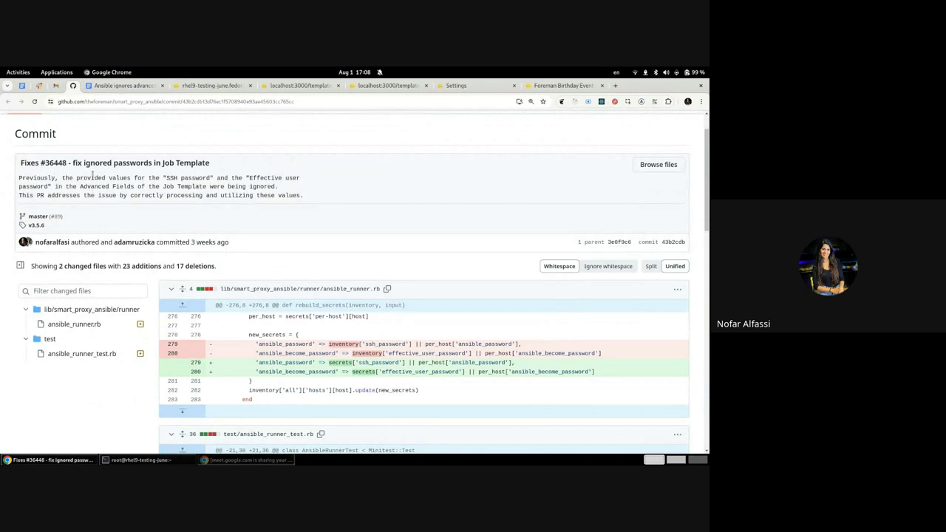
mouse_move(135, 243)
Show rhel9-testing-june's assigned Ansible roles (pingrole, print_users), then bring up the terminal
click(221, 86)
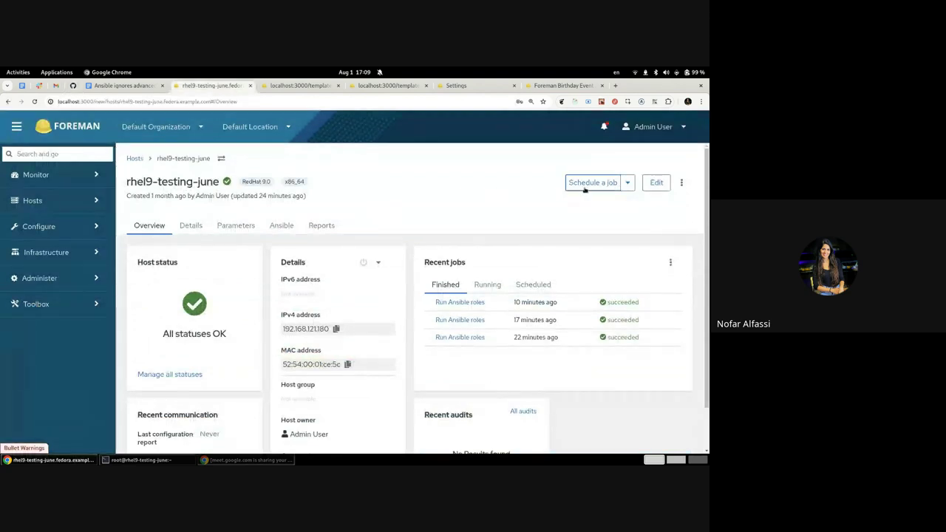
click(281, 225)
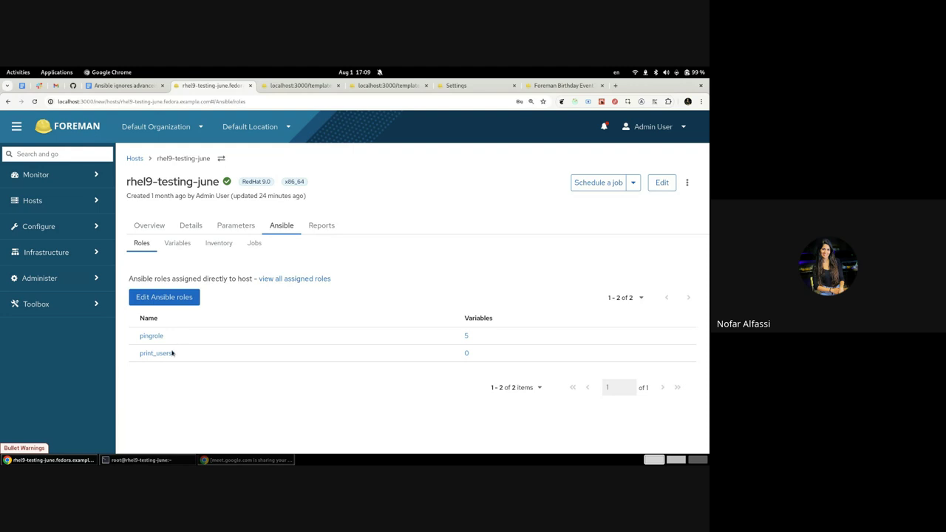
click(147, 459)
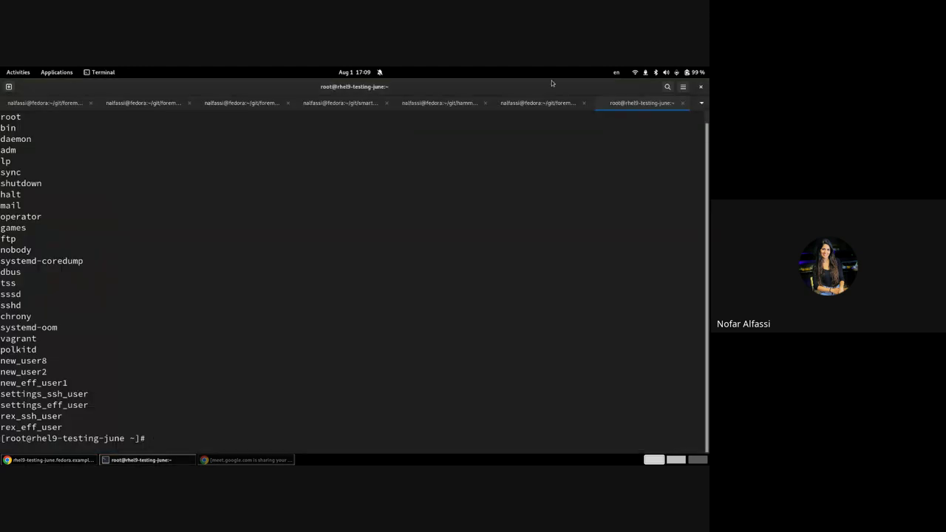
In the foreman_ansible terminal, enlarge the font, clear the screen and print the print_users tasks file
click(561, 103)
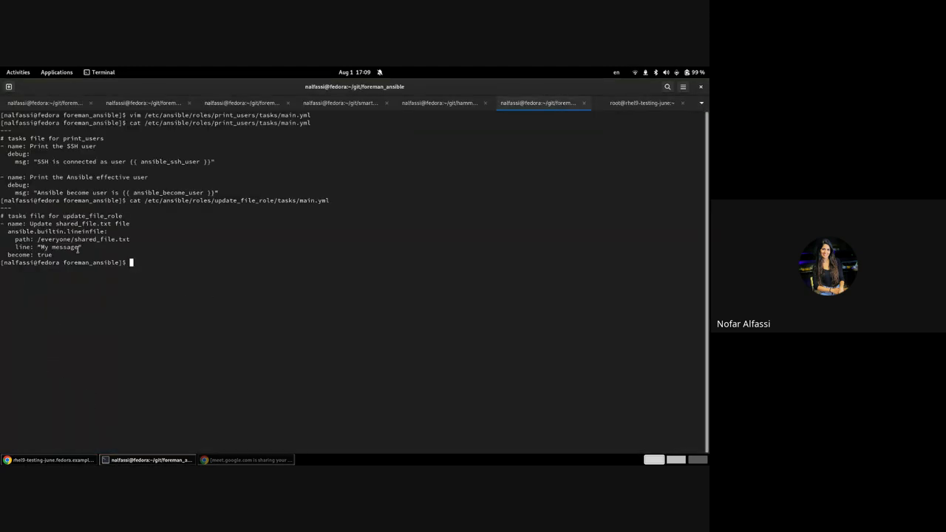
key(ctrl+plus)
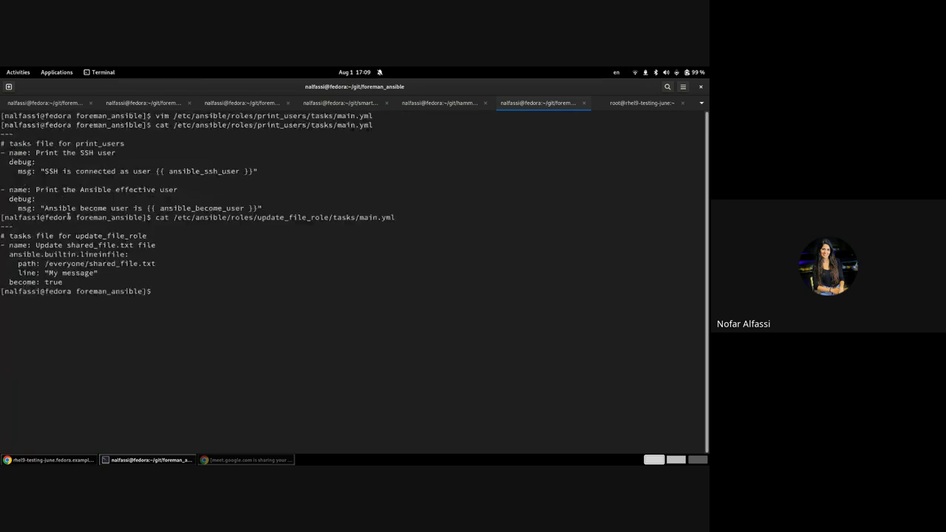
text(clear)
key(Return)
key(Up)
key(Up)
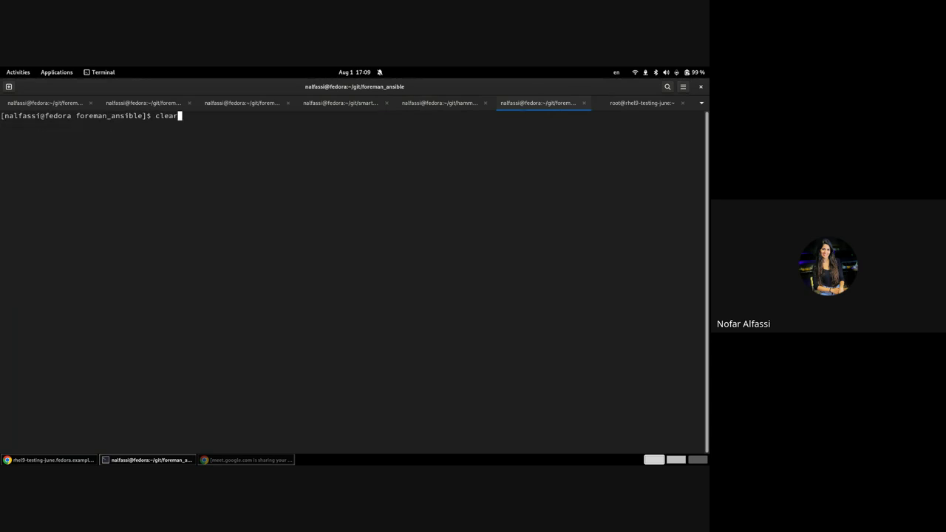
key(Up)
key(Return)
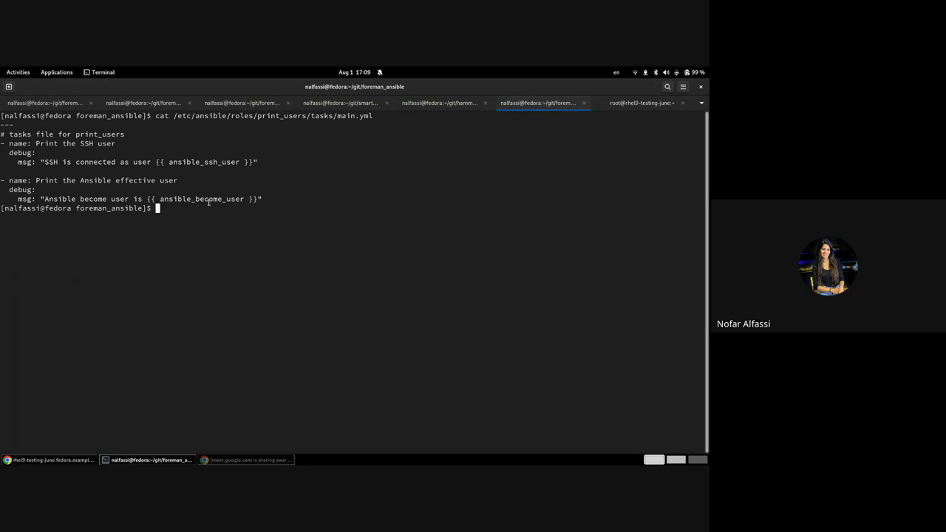
click(84, 461)
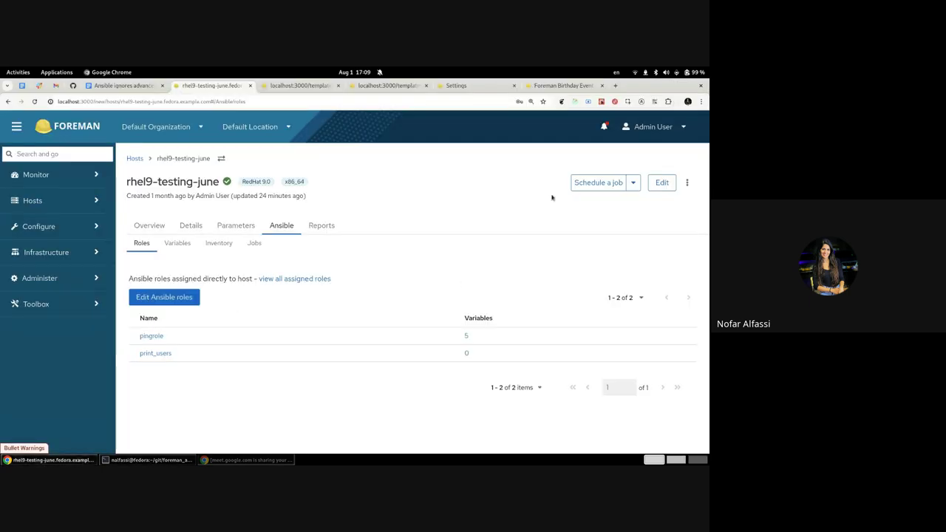
Start a Run Ansible roles job on the host with the Ansible Playbook category, advancing to Advanced fields
click(633, 183)
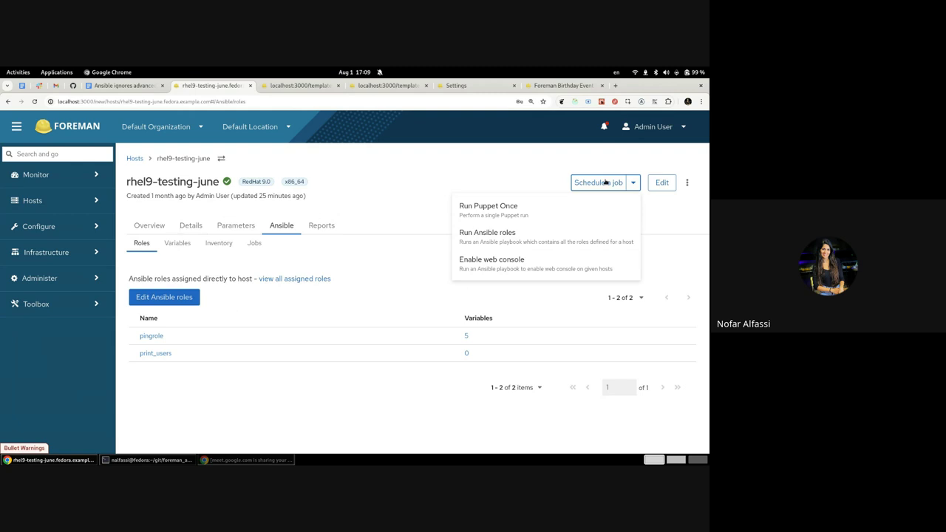
click(605, 182)
click(300, 271)
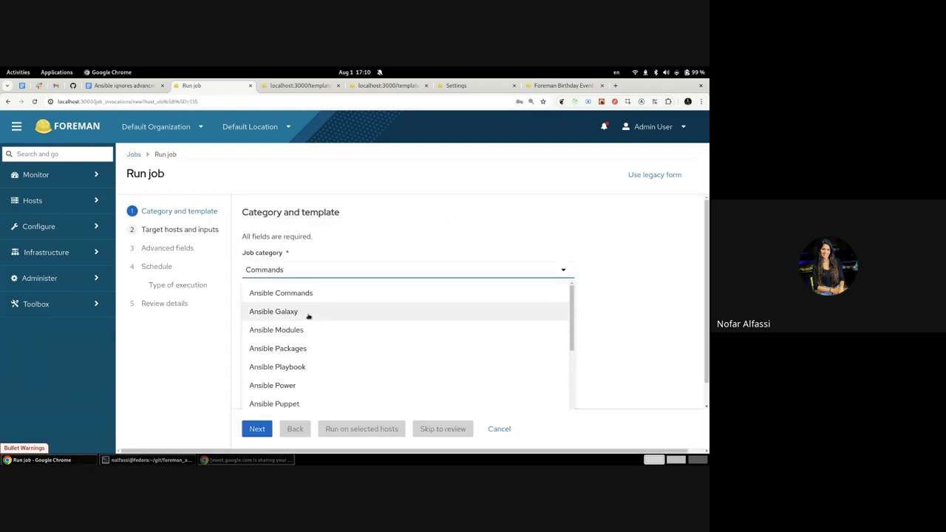
click(296, 367)
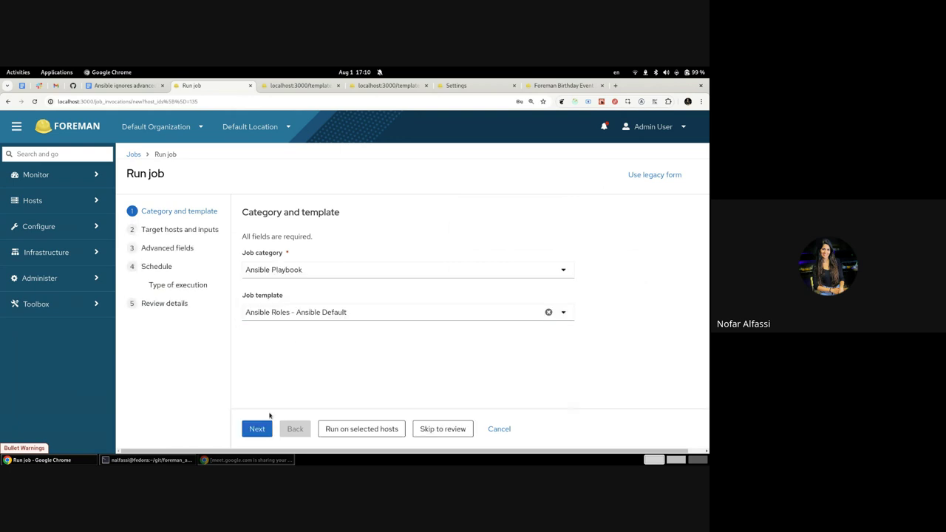
click(266, 427)
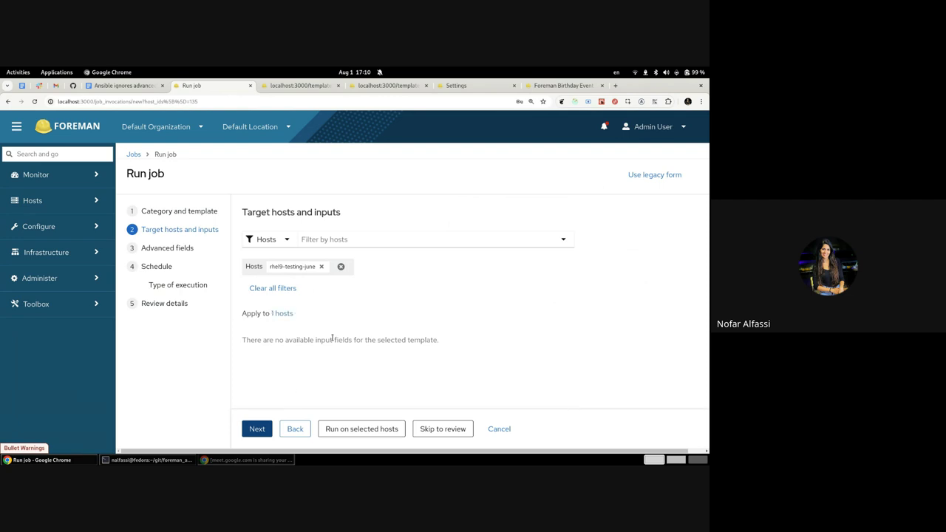
click(266, 426)
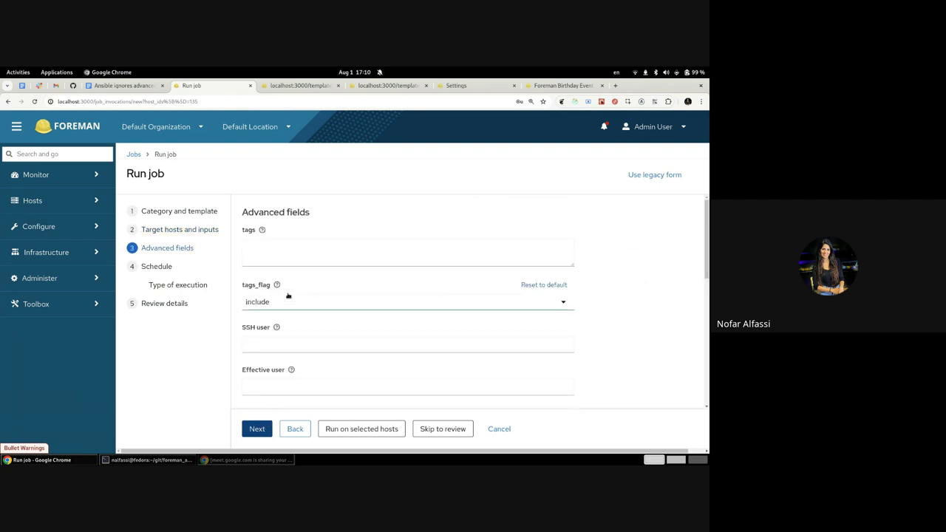
Inspect the Password, Private key passphrase and Effective user password fields, then go to Settings
key(ctrl+minus)
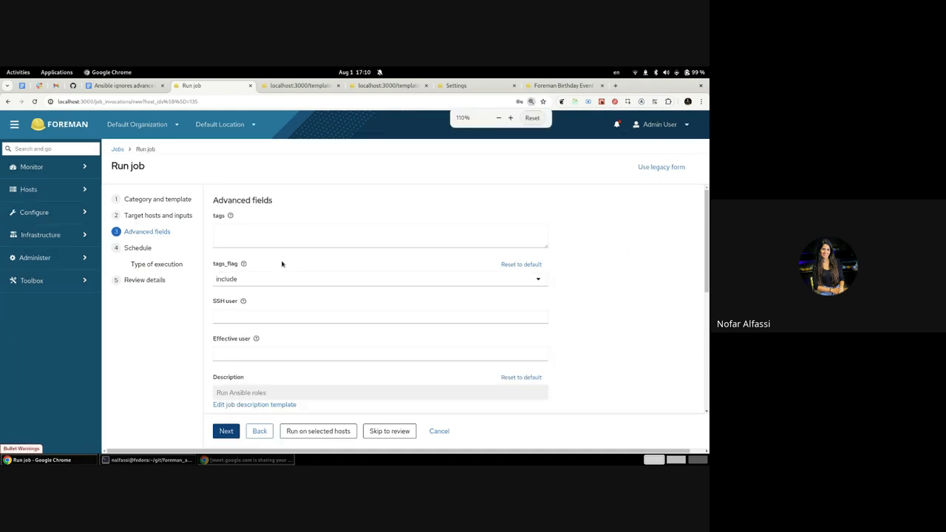
scroll(274, 293, down, 1)
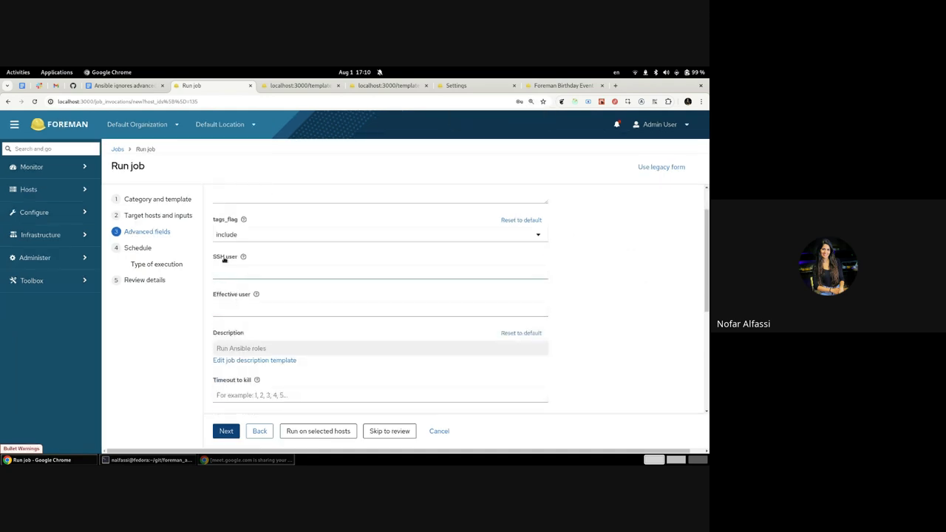
scroll(245, 301, down, 1)
scroll(245, 302, down, 2)
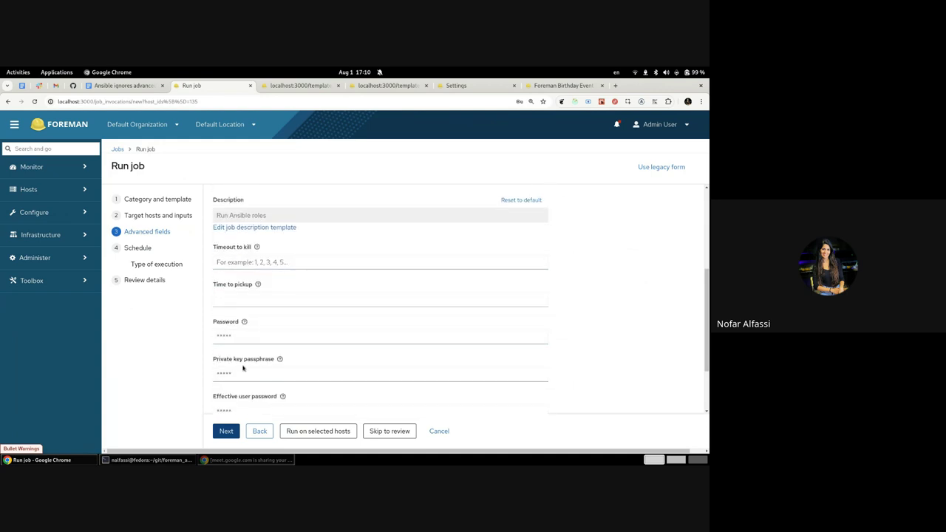
scroll(224, 359, down, 2)
scroll(231, 347, up, 1)
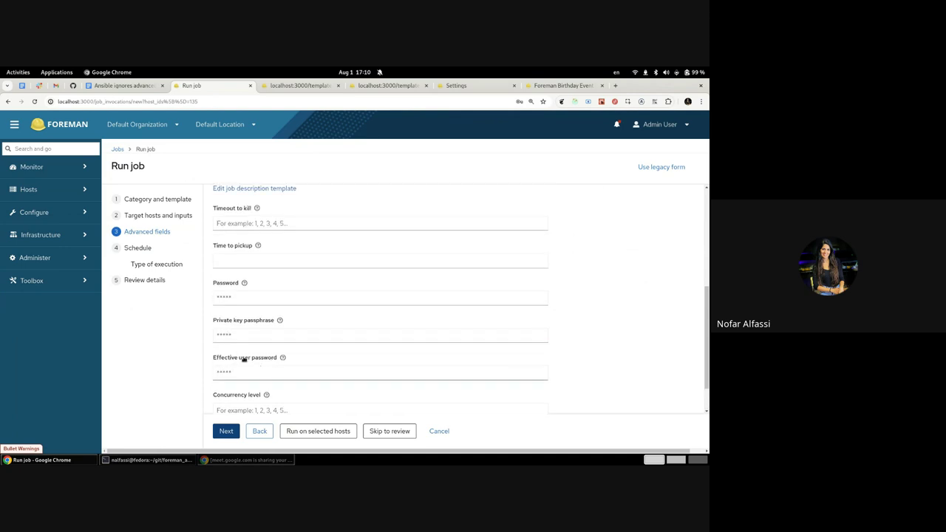
click(233, 337)
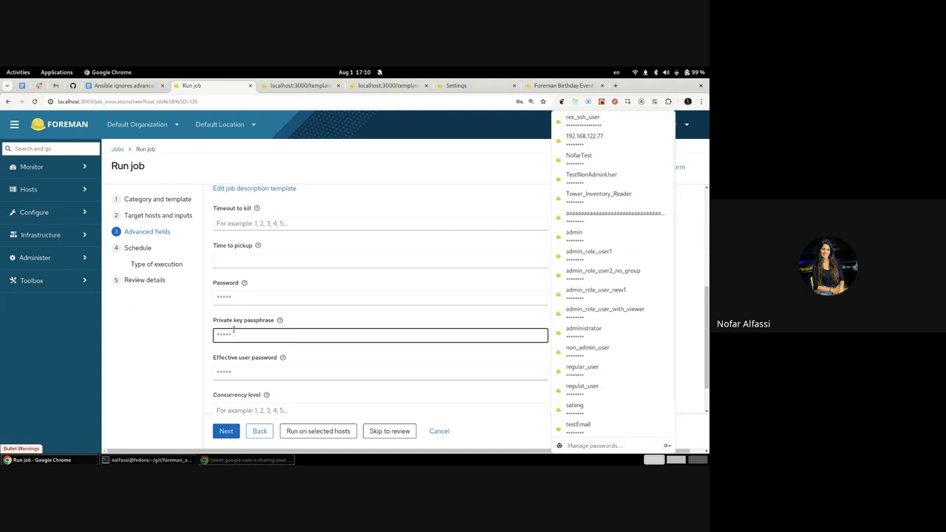
click(224, 298)
click(231, 375)
click(247, 297)
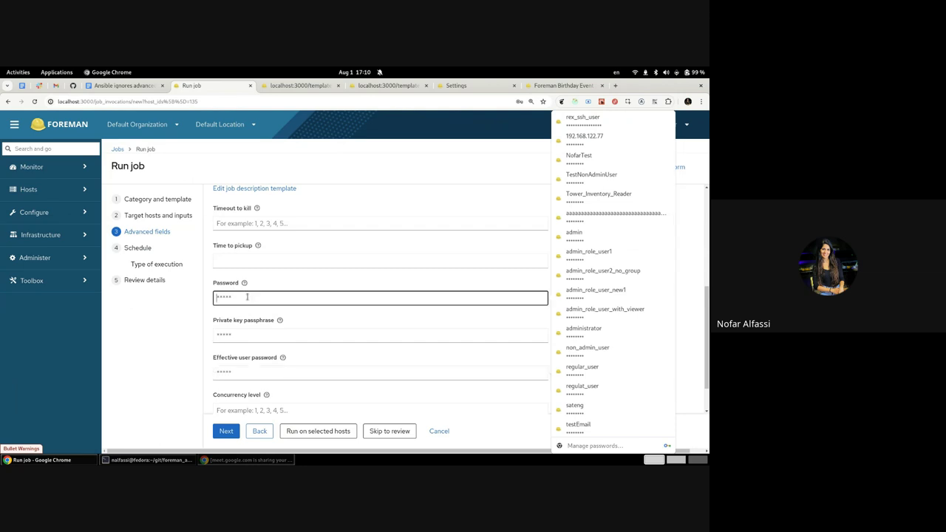
click(207, 362)
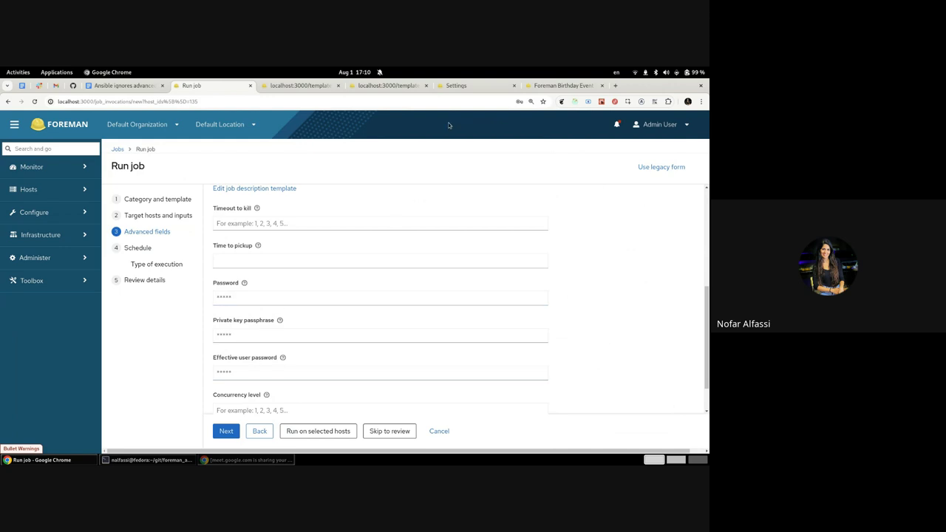
click(461, 88)
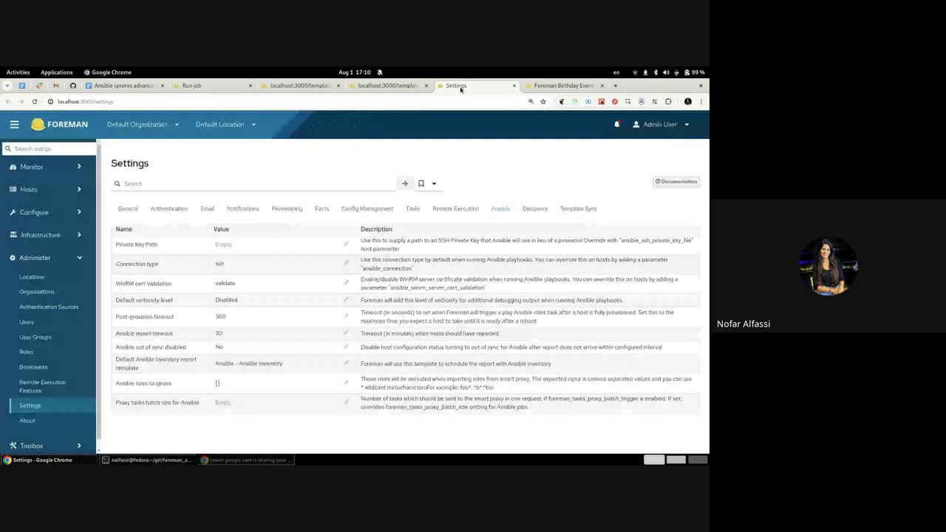
click(455, 210)
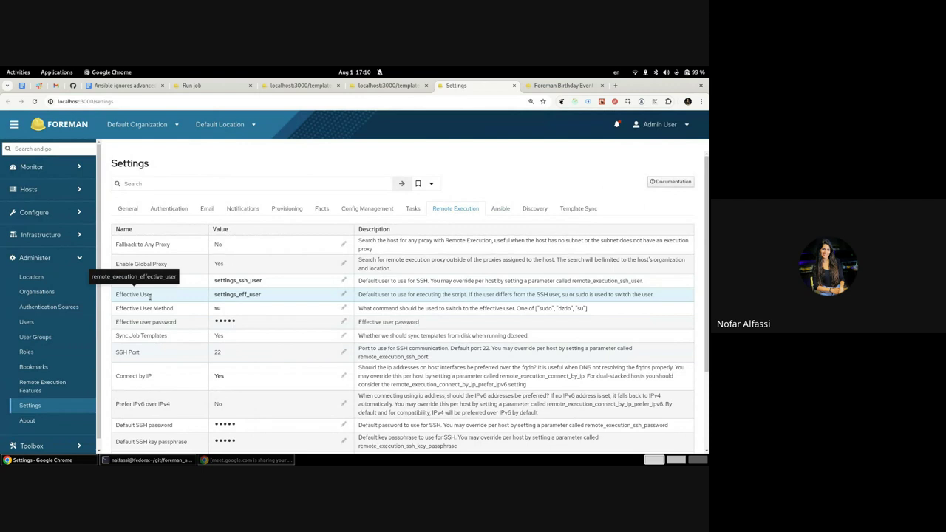
scroll(128, 382, down, 1)
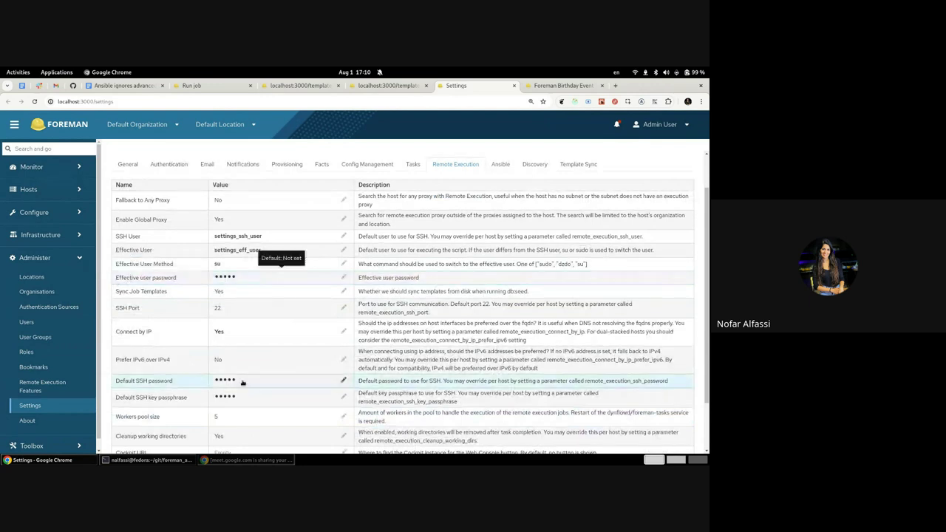
click(303, 86)
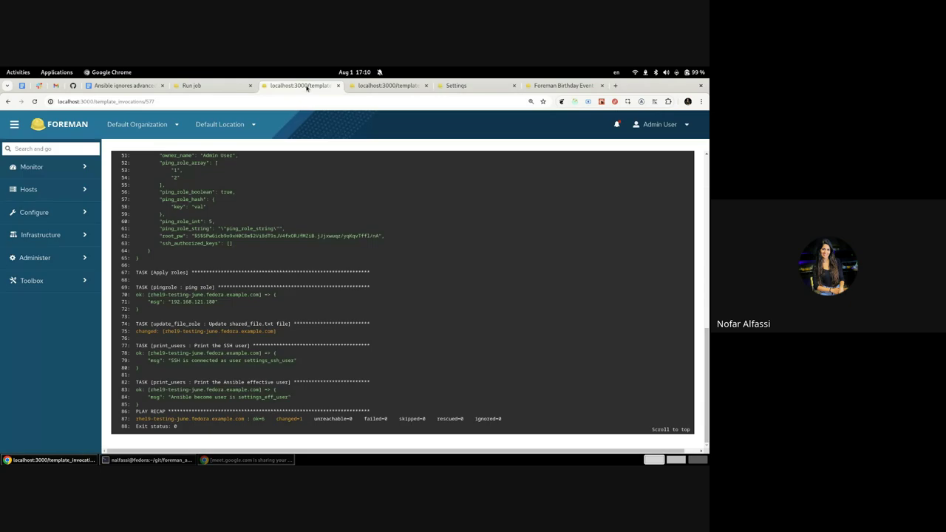
key(ctrl+Page_Up)
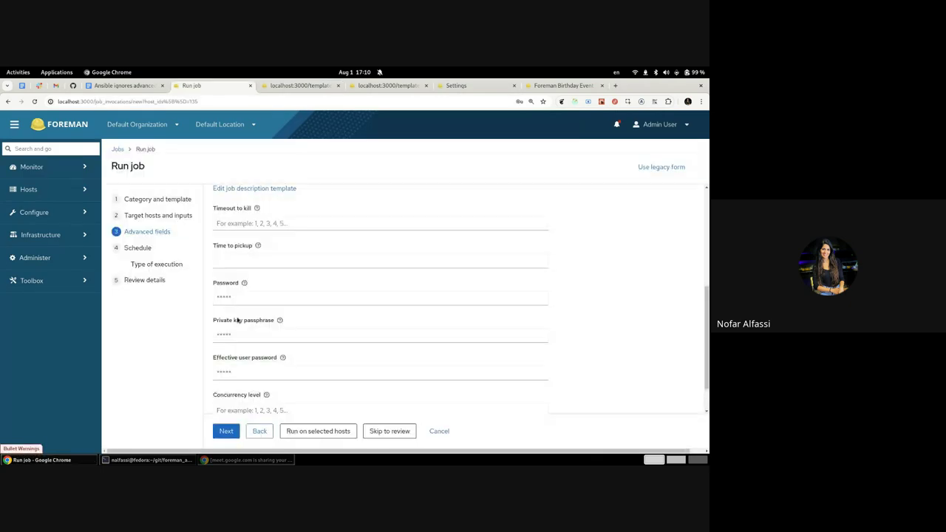
click(458, 87)
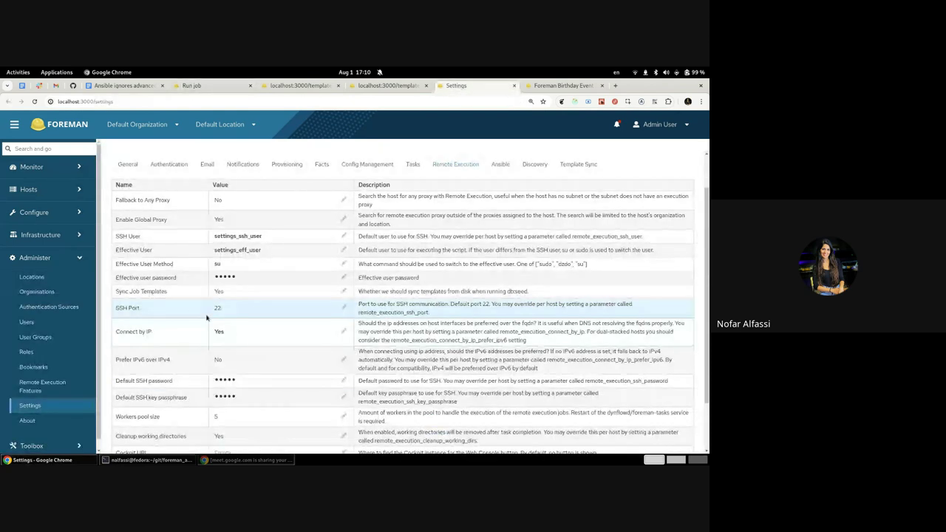
click(218, 85)
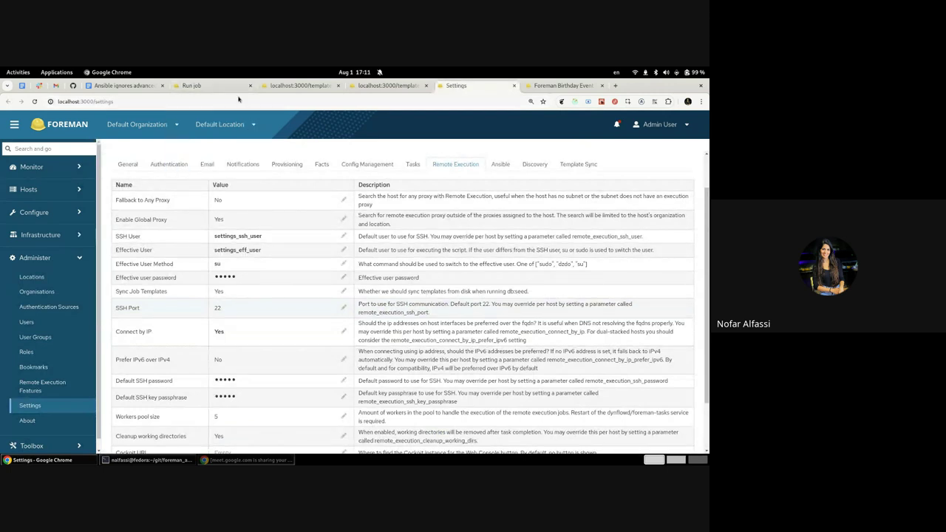
scroll(251, 327, down, 2)
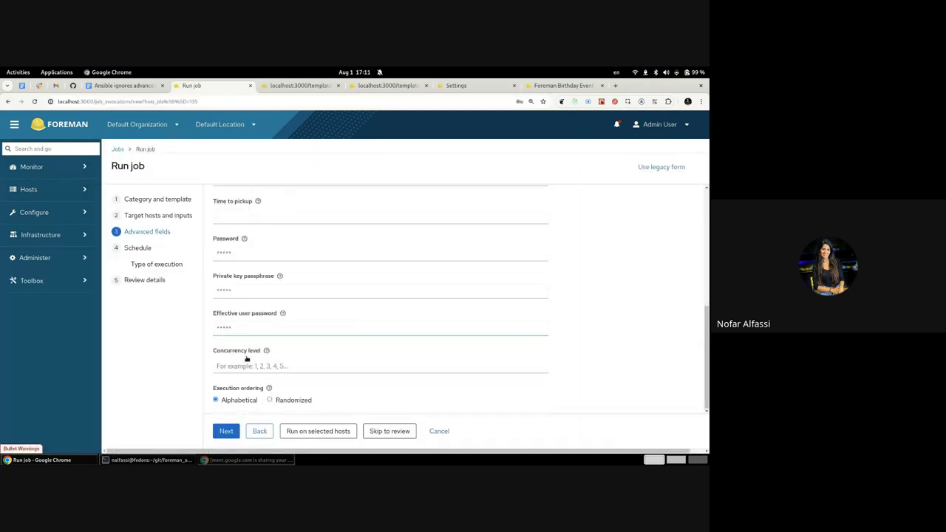
Check the Private key passphrase field, return to the top of Advanced fields, and switch to the Google Docs notes
click(237, 290)
click(311, 273)
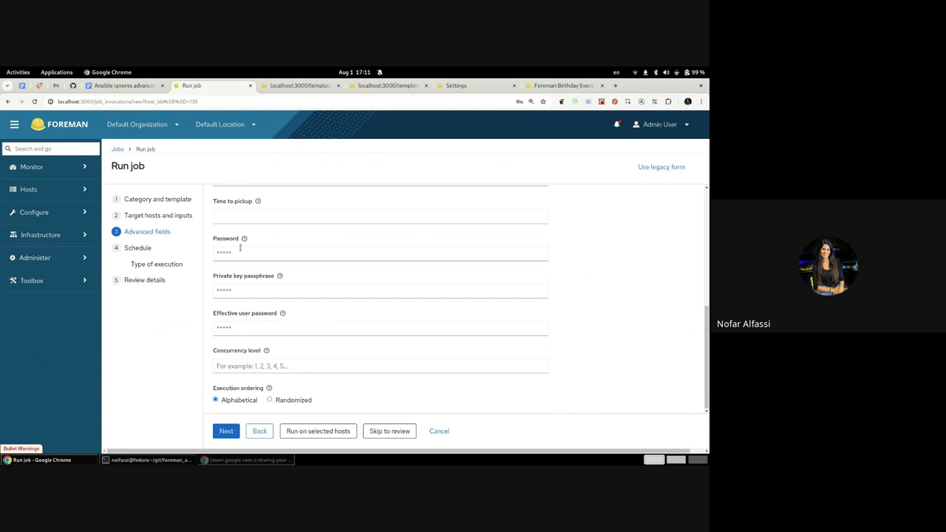
scroll(243, 267, up, 2)
scroll(243, 268, up, 4)
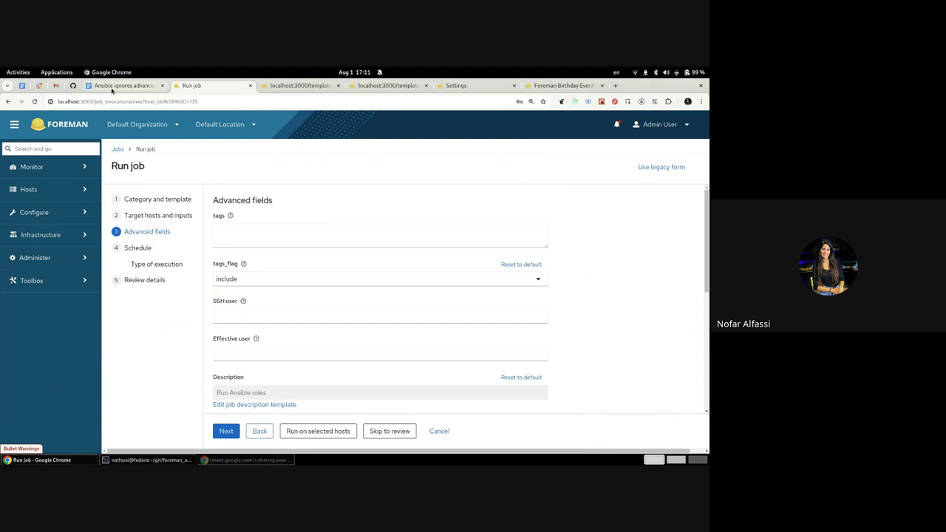
click(112, 86)
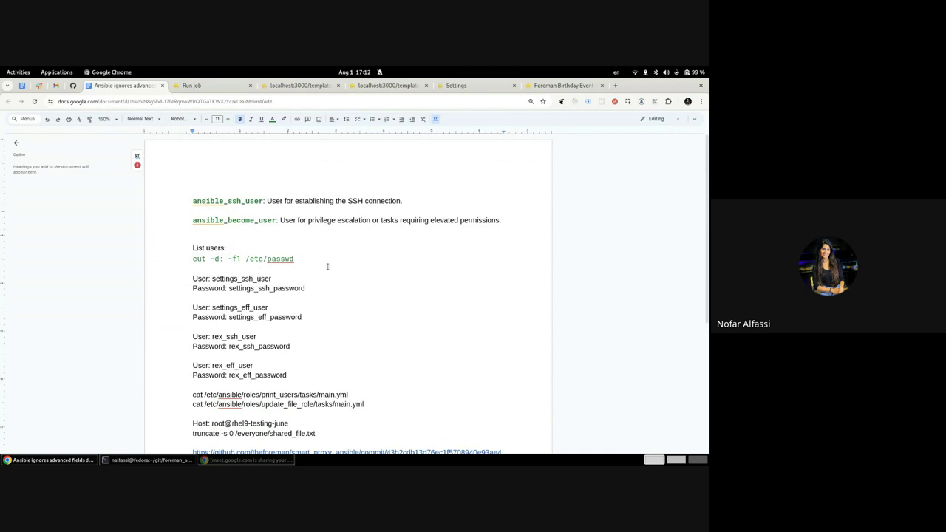
Select settings_ssh_user in the notes and compare it with the Remote Execution settings
scroll(239, 288, down, 2)
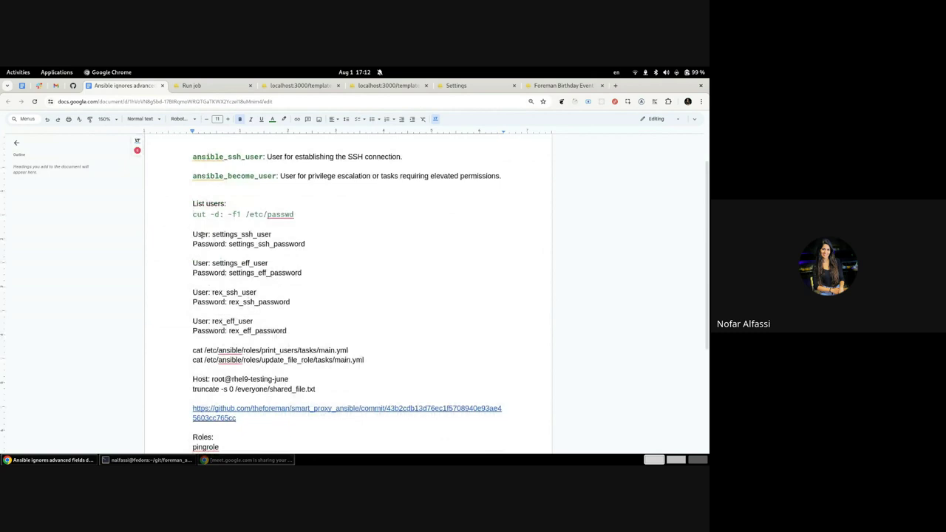
click(231, 234)
double_click(231, 234)
key(ctrl+Tab)
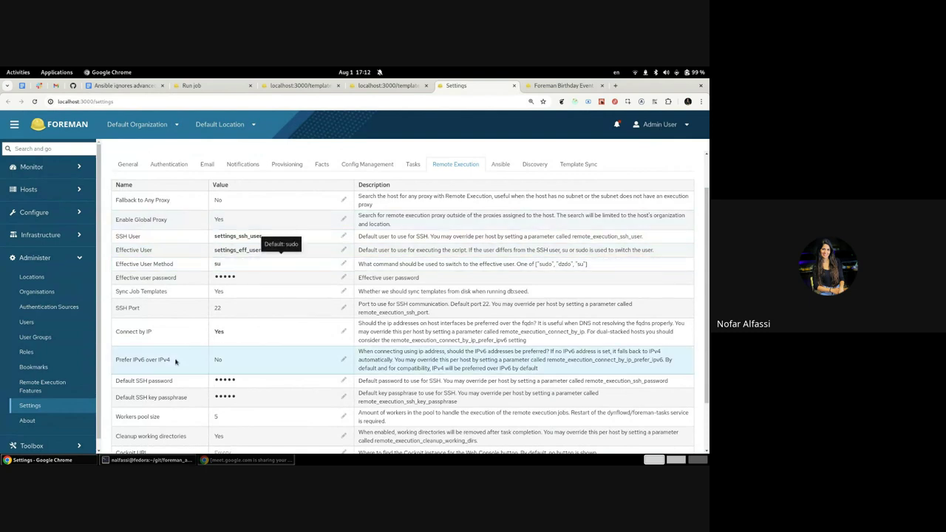
scroll(130, 384, down, 1)
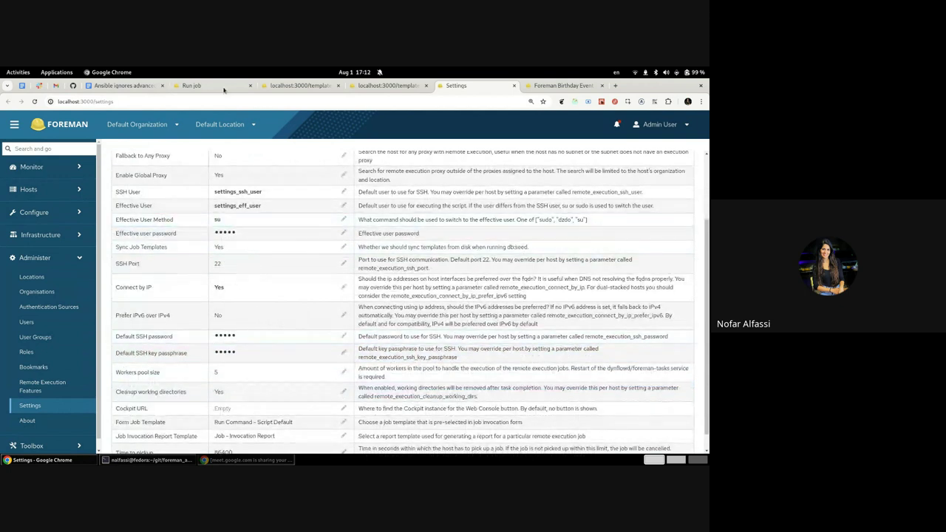
Select the SSH user and effective user passwords in the notes, then return to the Run job form
click(130, 84)
double_click(266, 244)
double_click(265, 273)
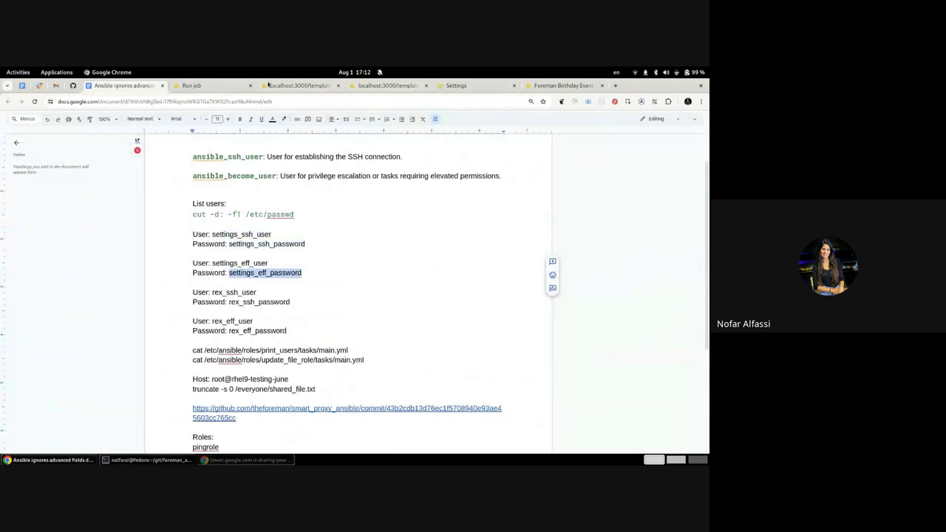
click(235, 86)
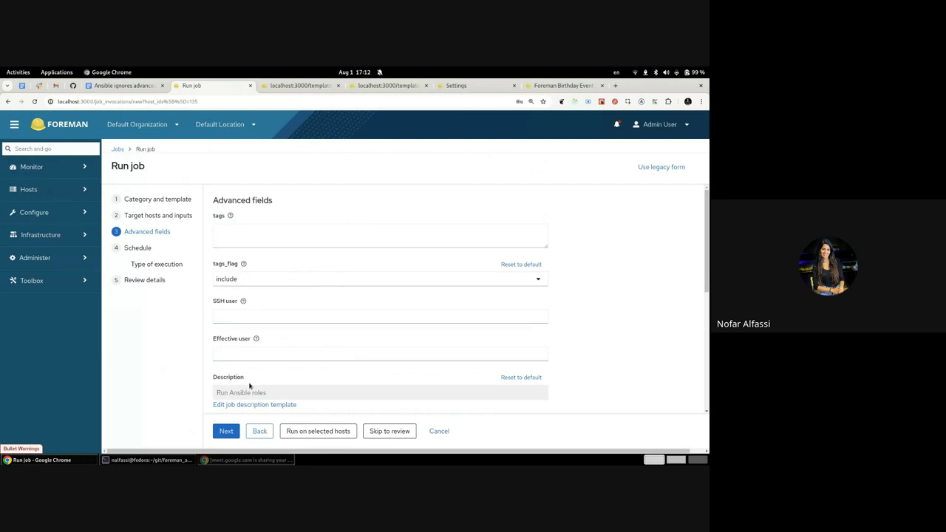
Review the Advanced fields and settings, then run the job with SSH user and Effective user left empty
scroll(268, 376, down, 3)
scroll(268, 375, up, 5)
scroll(269, 375, down, 2)
scroll(268, 379, down, 4)
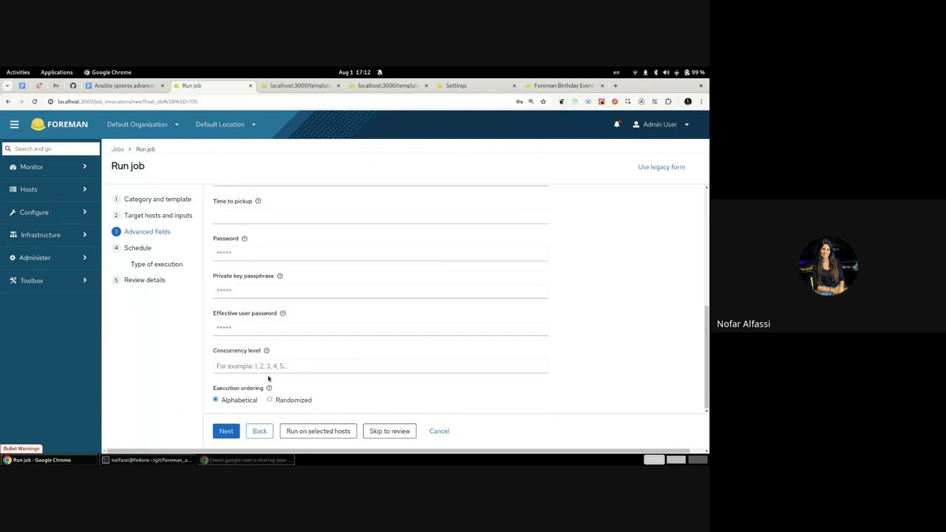
scroll(245, 342, up, 1)
scroll(236, 311, up, 3)
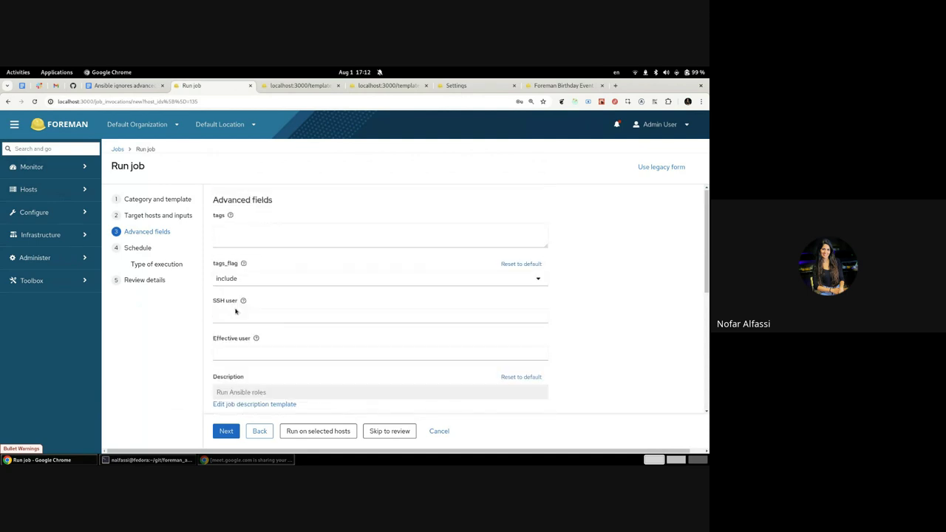
click(452, 86)
click(198, 85)
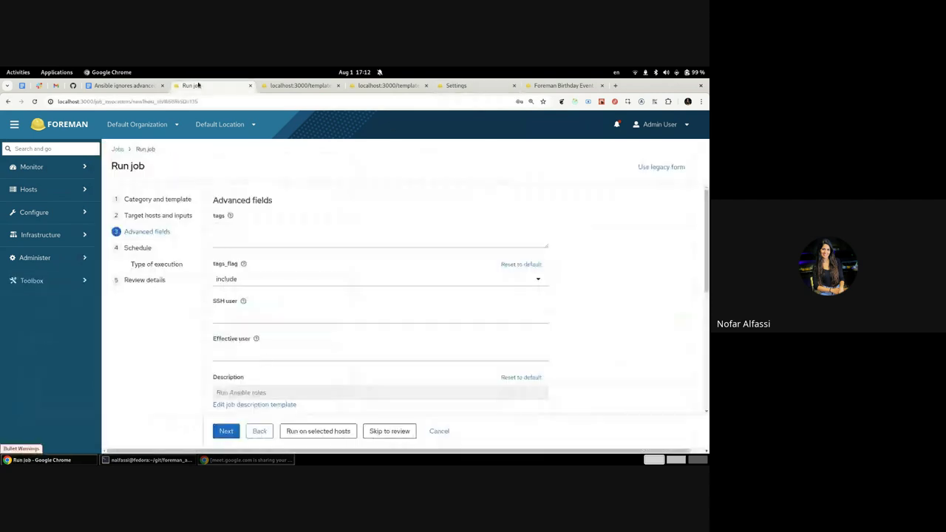
click(314, 434)
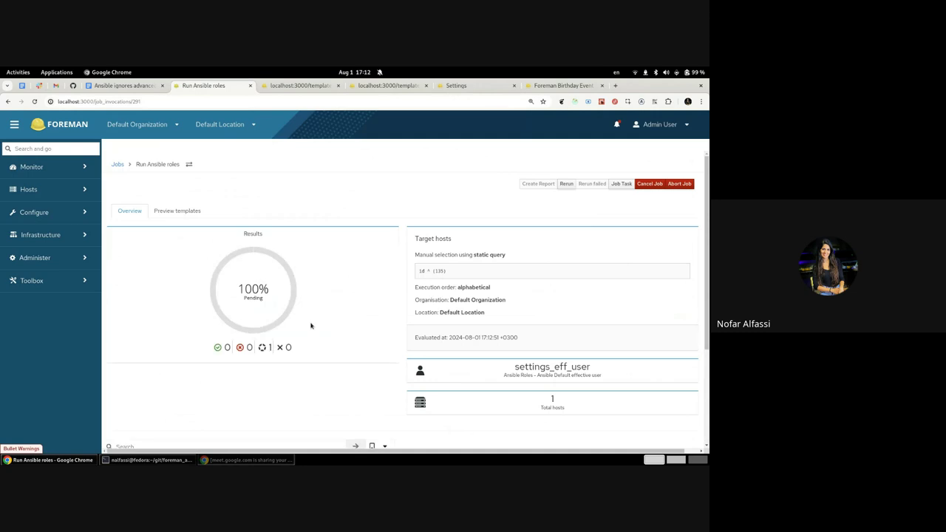
Open rhel9-testing-june's Ansible output and pick out users settings_ssh_user and settings_eff_user
scroll(309, 326, down, 2)
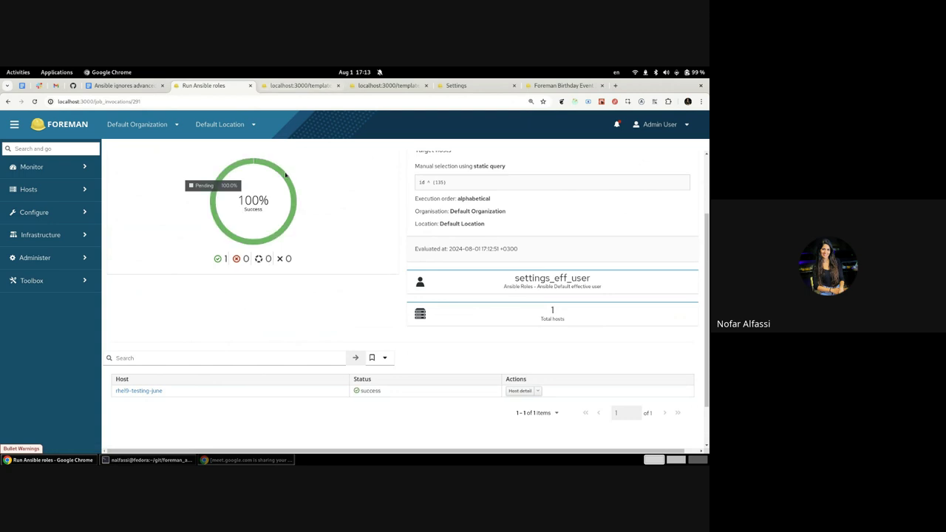
click(142, 390)
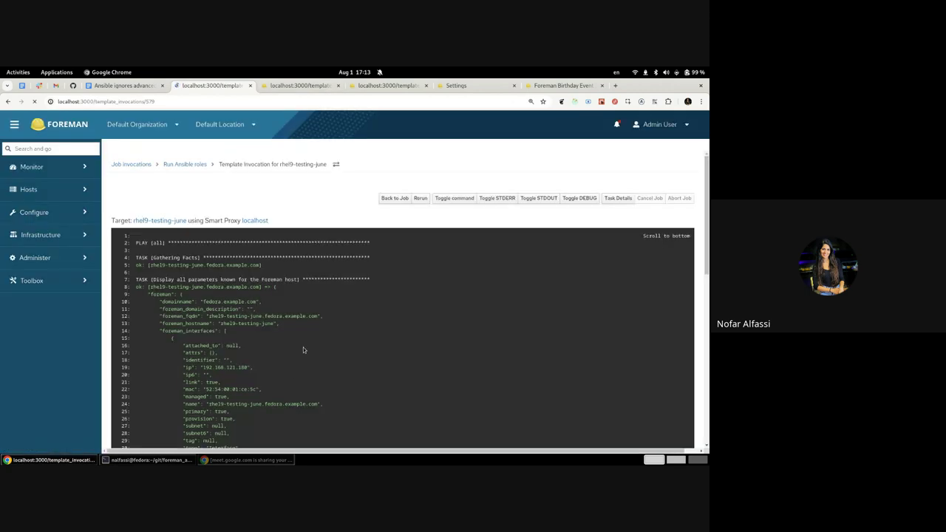
scroll(292, 371, down, 10)
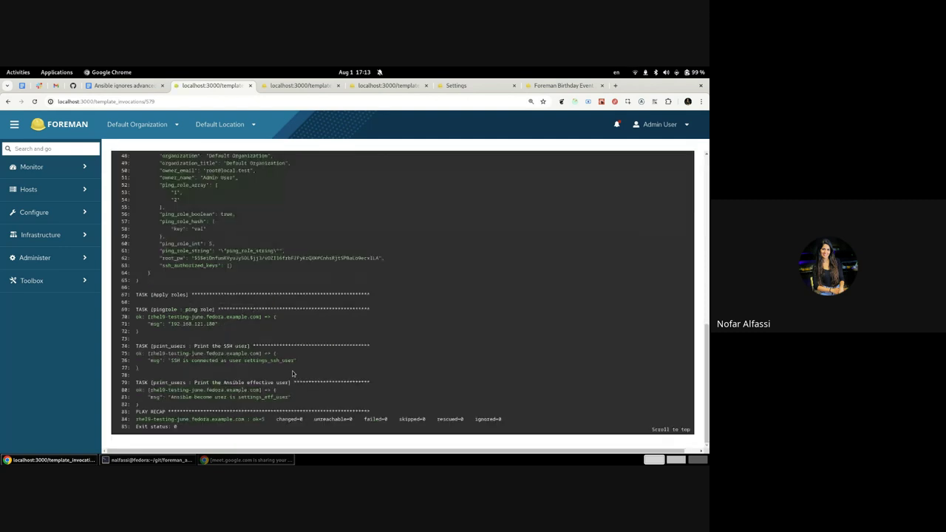
key(ctrl+plus)
scroll(260, 377, down, 1)
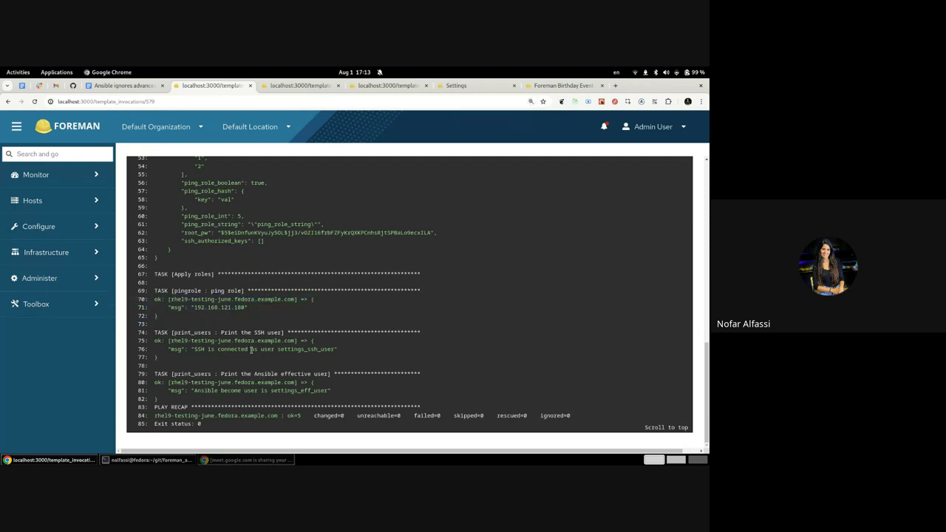
double_click(301, 350)
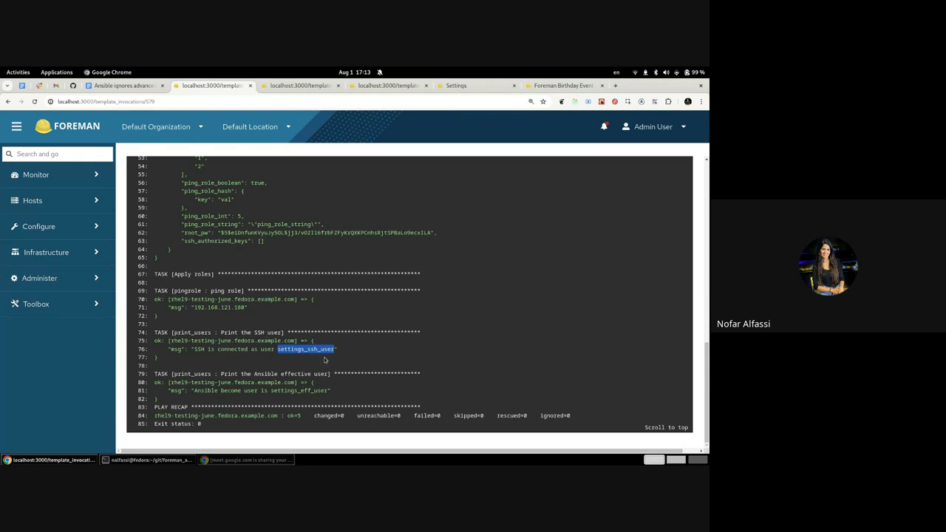
double_click(301, 390)
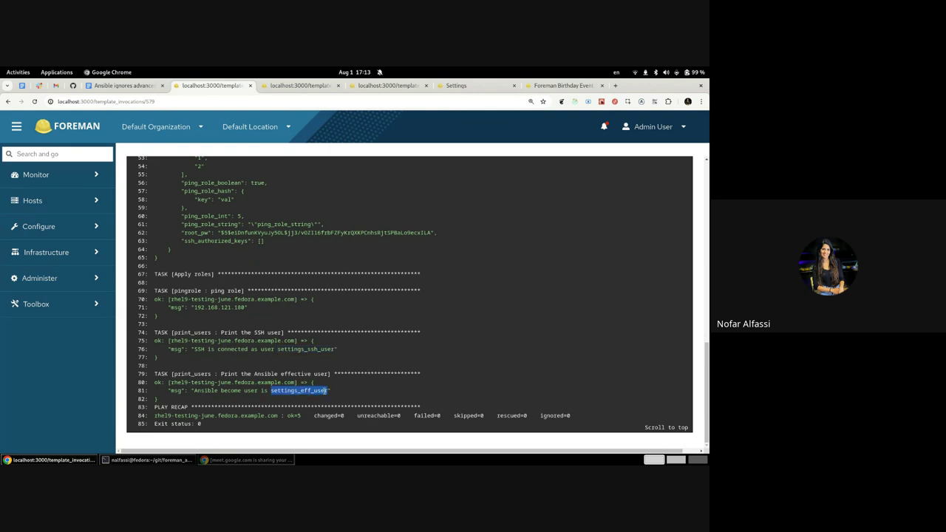
Scroll back to the top of the job output and rerun the job on rhel9-testing-june
scroll(311, 381, up, 1)
scroll(299, 388, down, 1)
scroll(369, 344, up, 10)
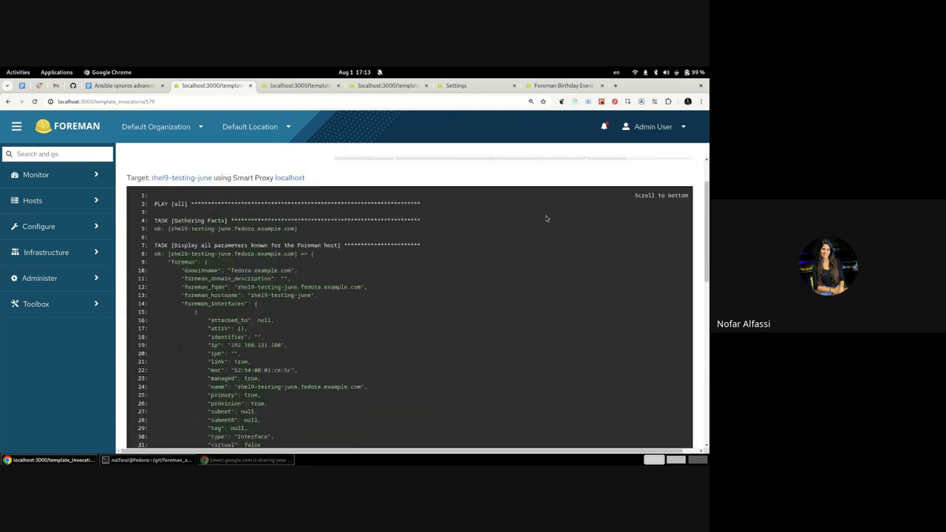
scroll(546, 218, up, 2)
click(382, 210)
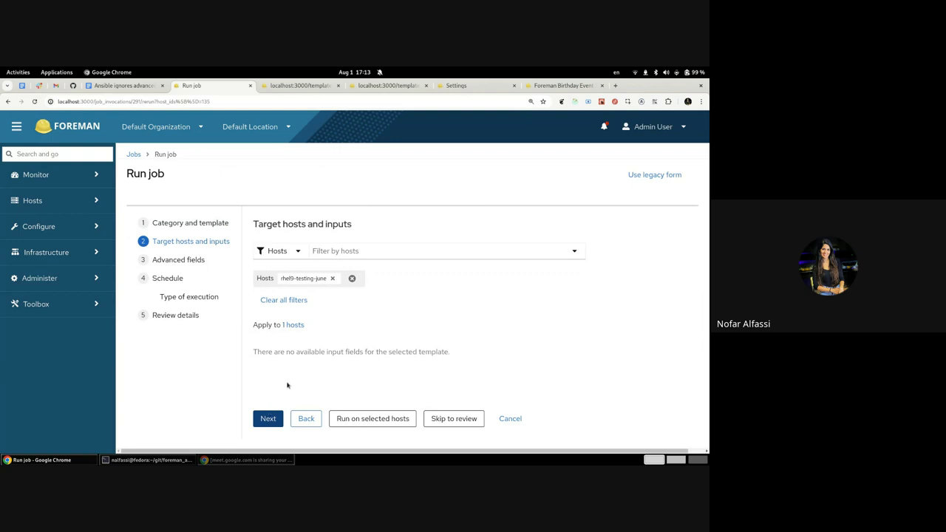
In the rerun's Advanced fields, enter the Password and Effective user password, then run it on the host
click(269, 417)
scroll(272, 414, down, 3)
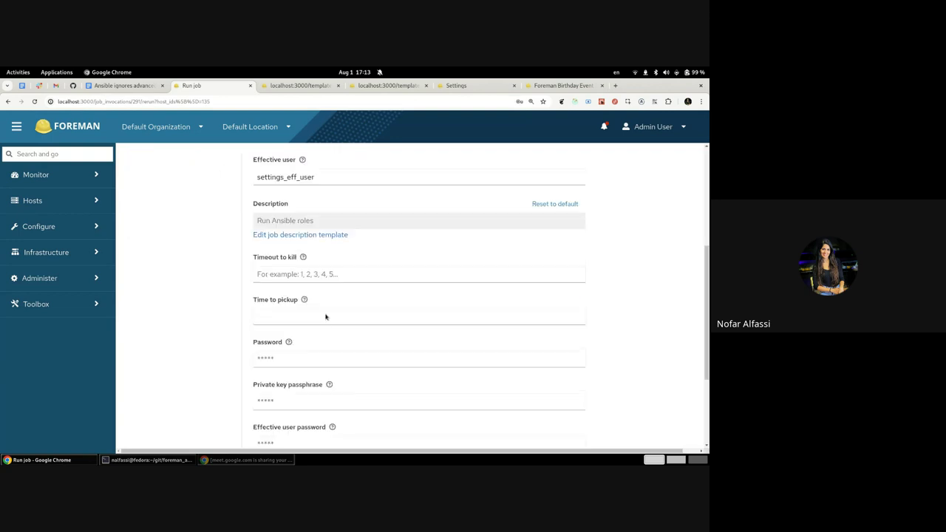
click(278, 359)
text(********)
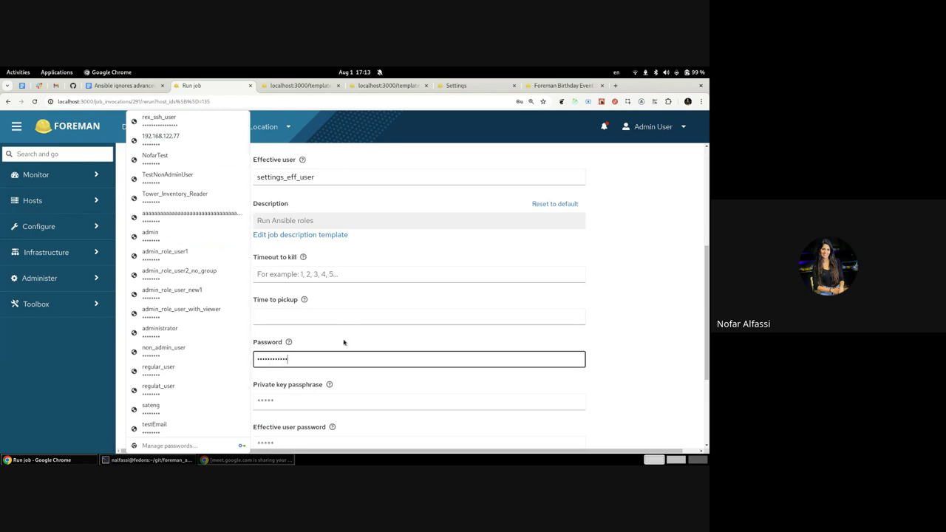
scroll(279, 388, down, 2)
click(285, 360)
text(****************)
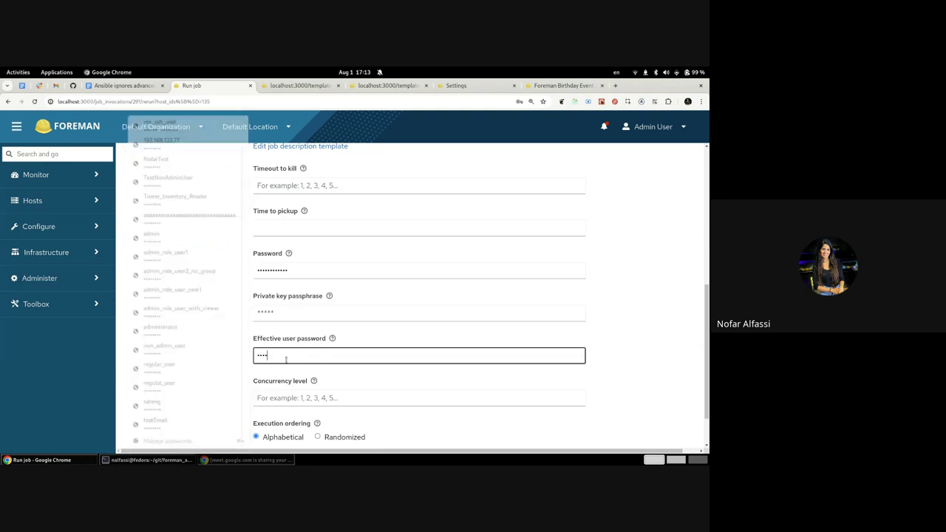
click(677, 324)
scroll(677, 324, down, 1)
click(343, 420)
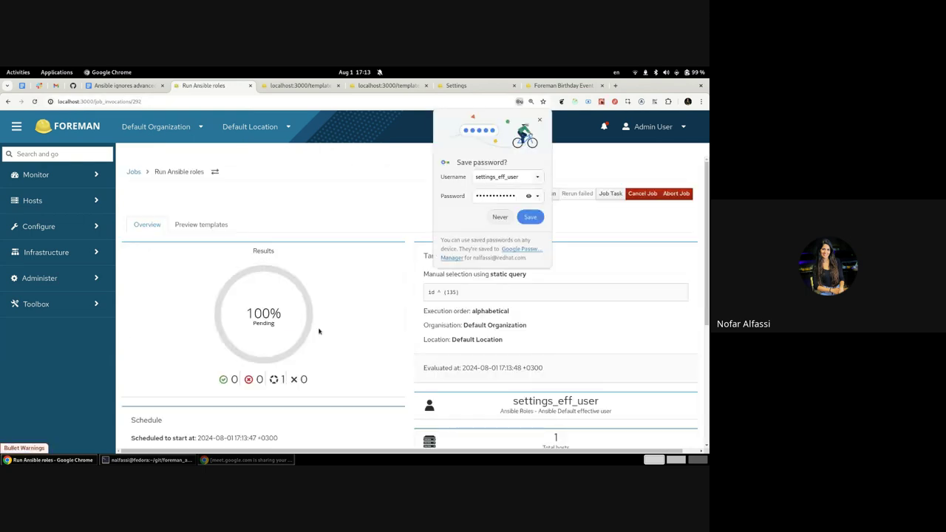
Review rhel9-testing-june's failed output (incorrect su password), compare the user settings, and rerun the job
scroll(258, 281, down, 3)
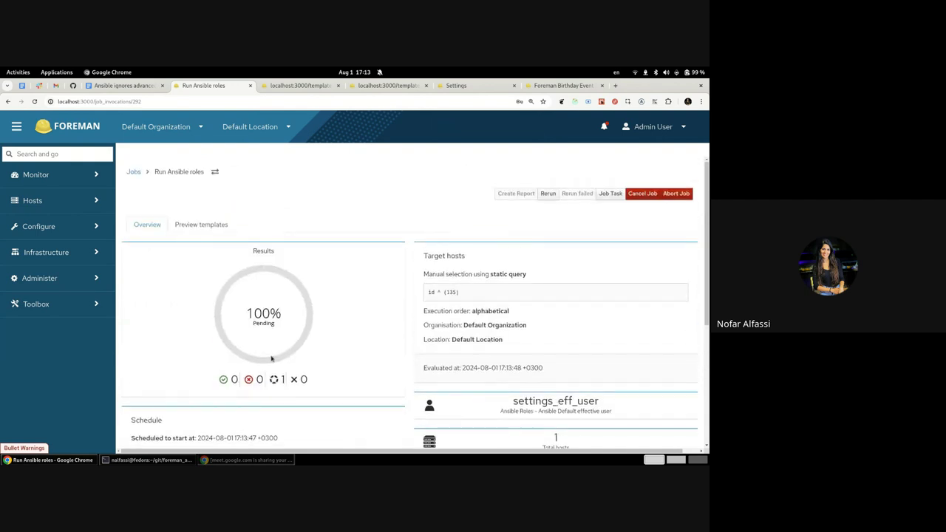
scroll(271, 359, down, 3)
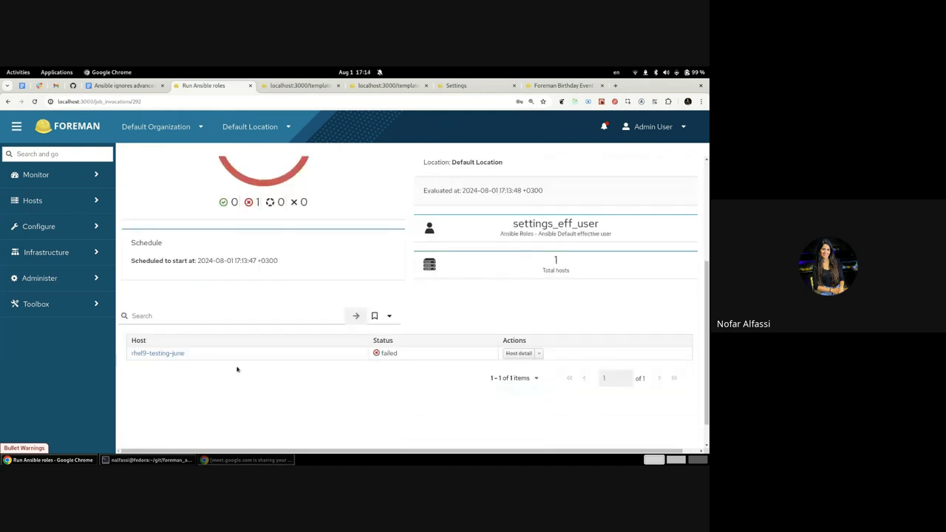
click(164, 354)
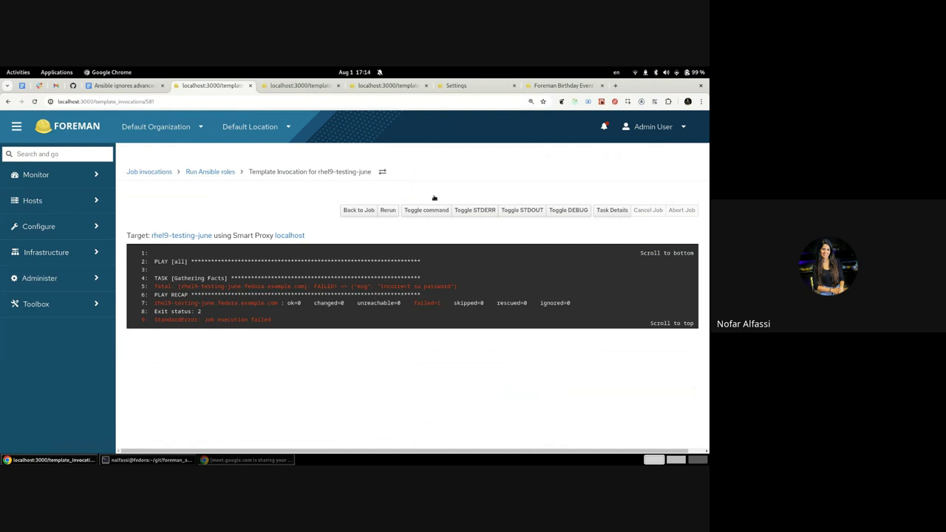
click(456, 85)
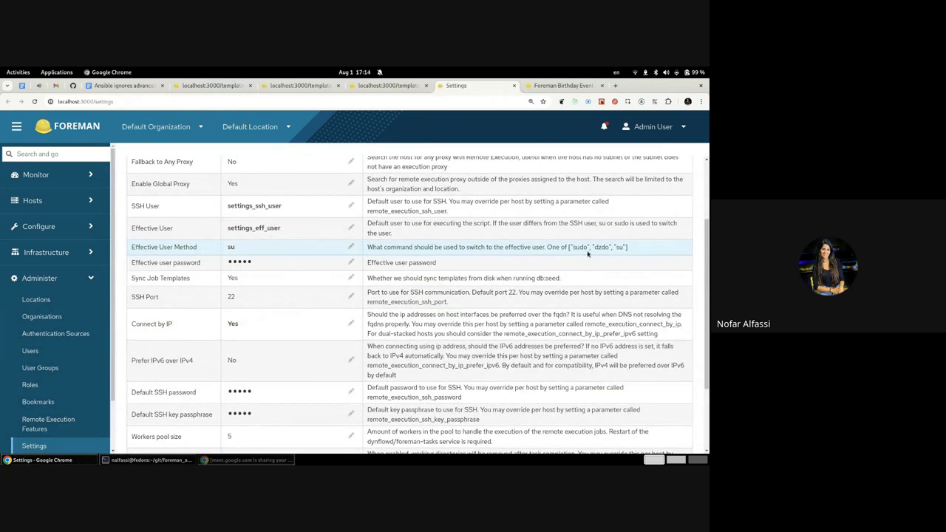
click(229, 86)
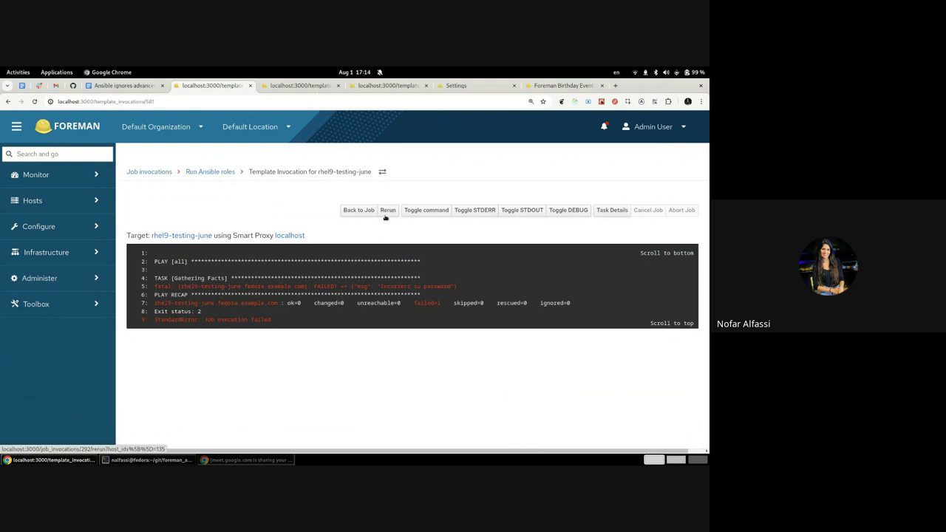
click(386, 214)
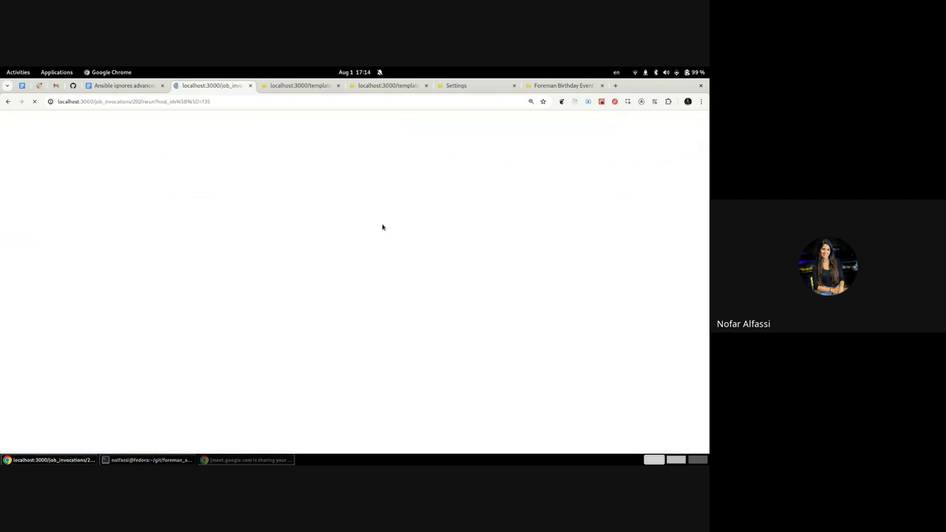
Advance the Run Ansible roles job form past target hosts to its advanced fields
click(269, 419)
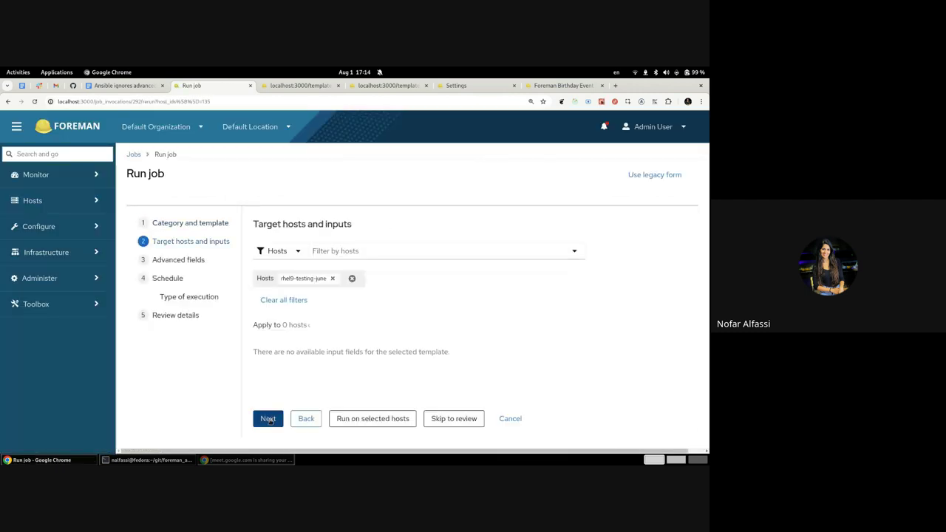
click(269, 420)
scroll(270, 423, down, 1)
scroll(270, 423, down, 3)
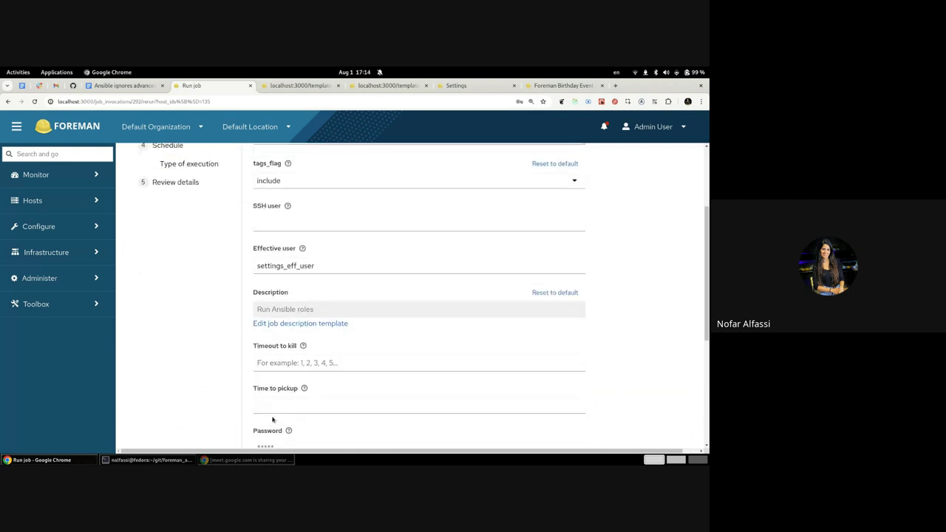
scroll(275, 257, up, 1)
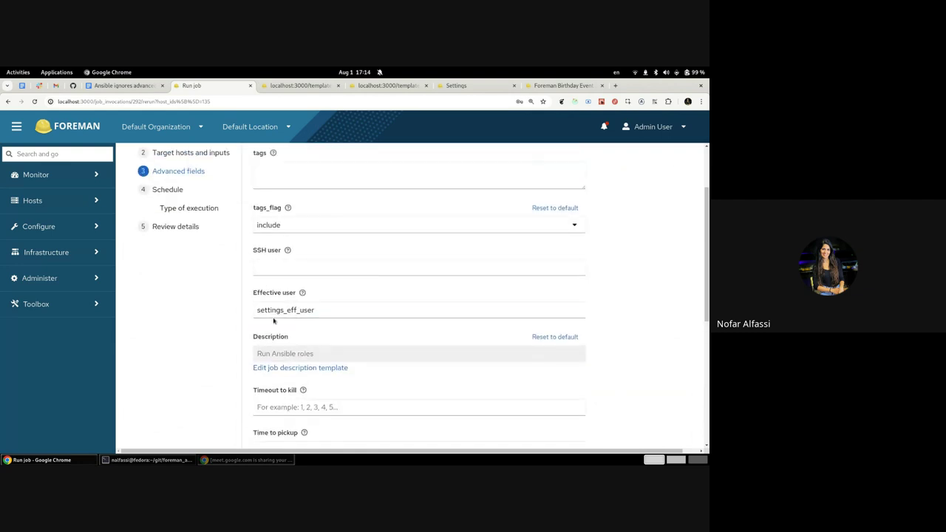
Copy rex_ssh_user from the test-user notes and set it as the job's SSH user
click(122, 85)
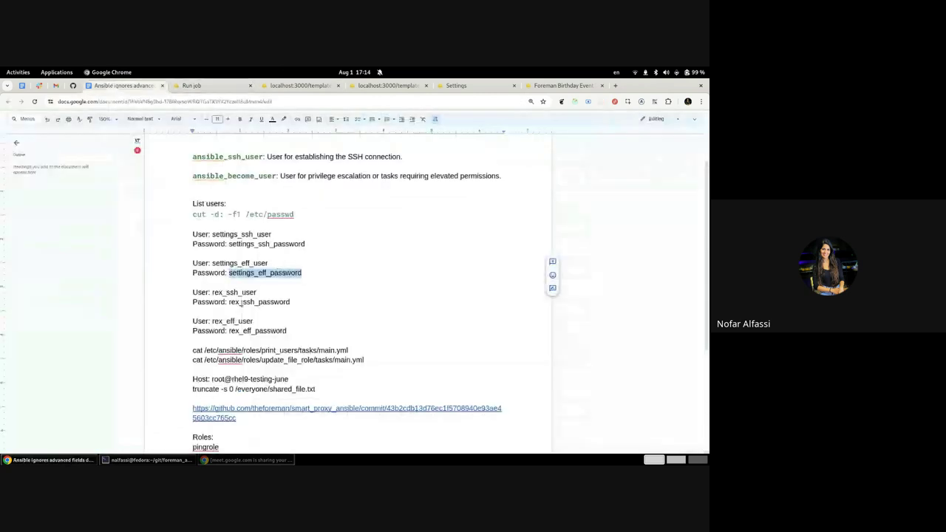
double_click(231, 292)
key(ctrl+c)
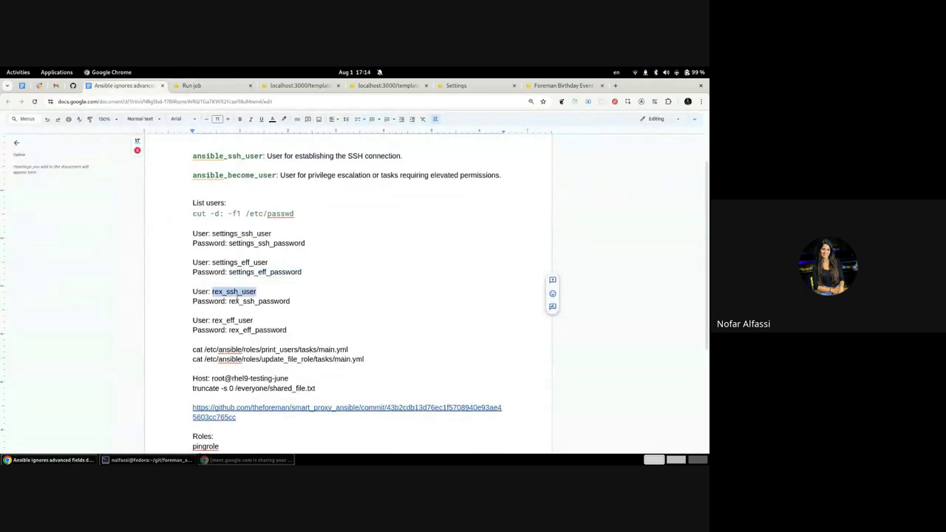
scroll(240, 298, down, 1)
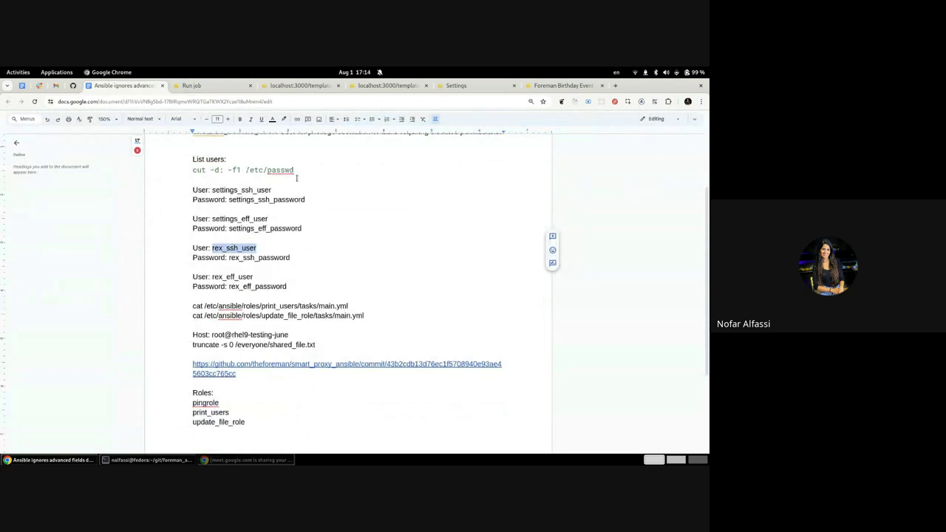
click(194, 87)
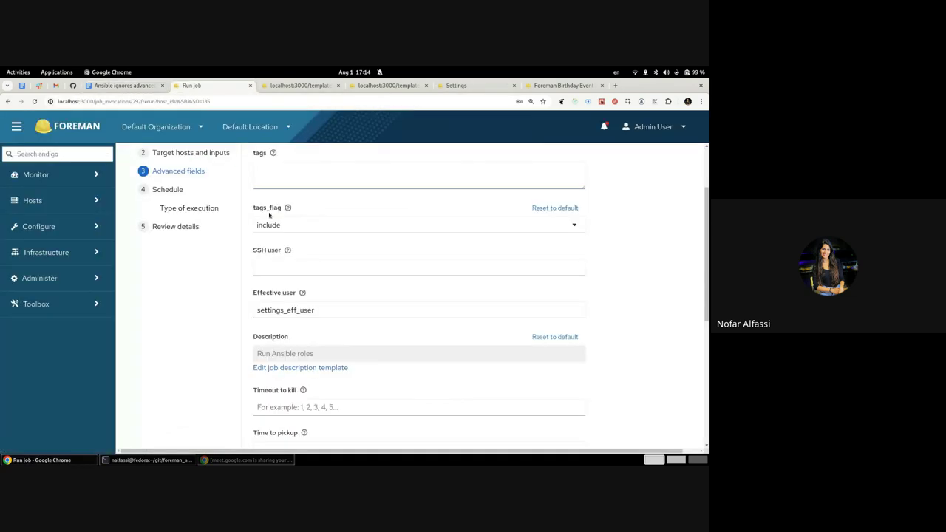
click(275, 267)
key(ctrl+v)
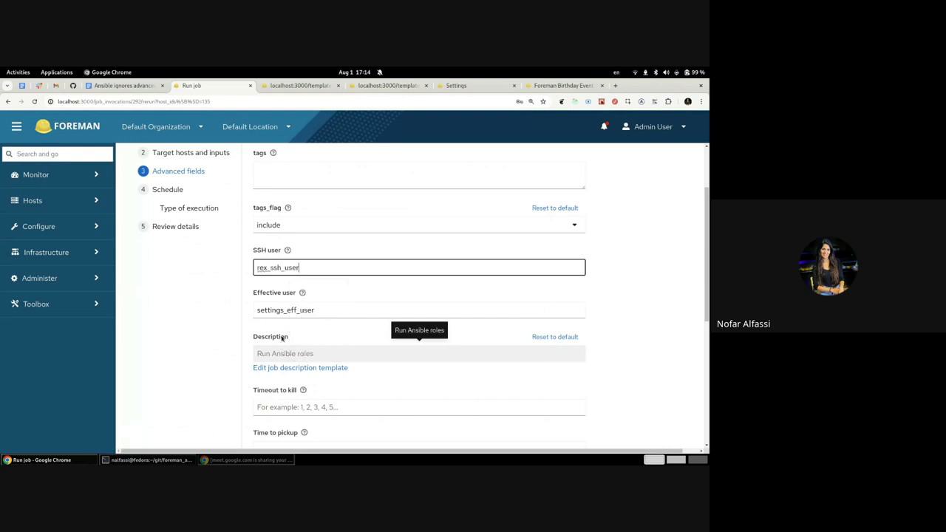
Copy the SSH user's password from the notes into the job's SSH password field
click(127, 87)
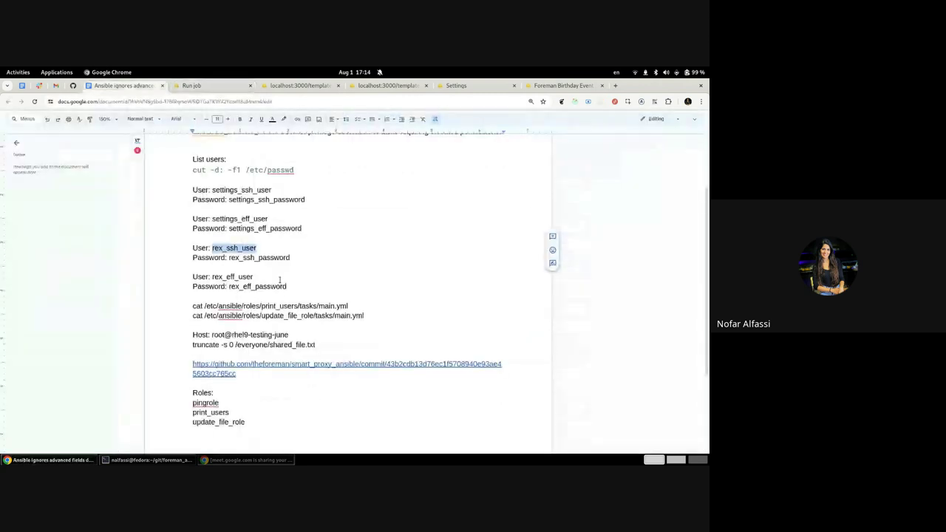
click(268, 258)
double_click(258, 257)
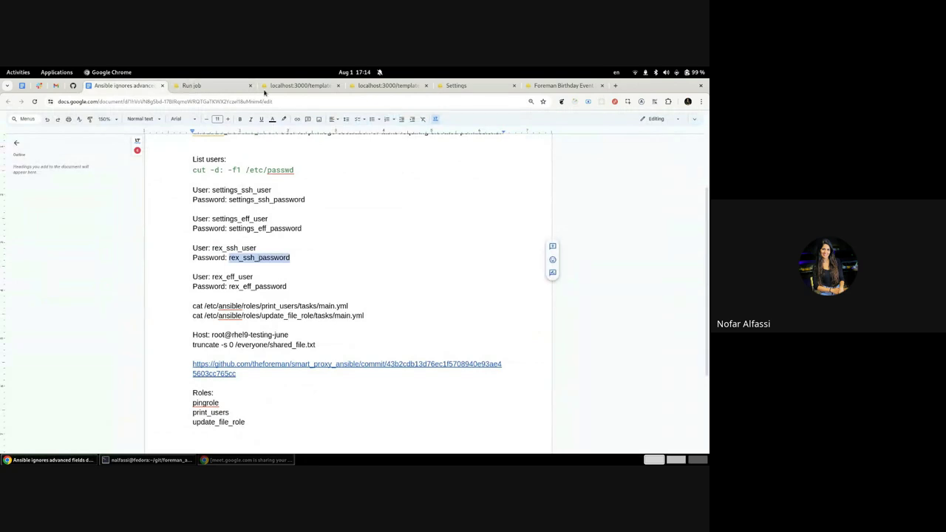
click(194, 86)
scroll(274, 350, down, 1)
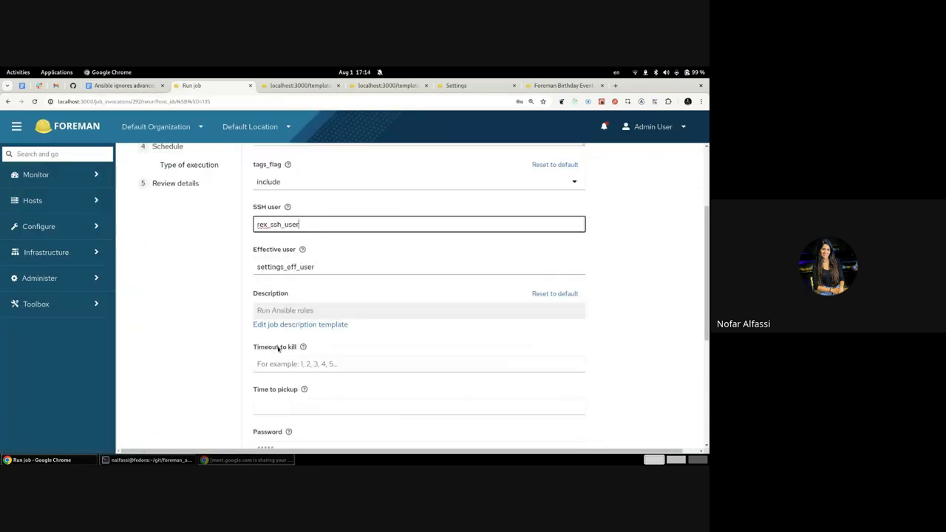
scroll(276, 350, down, 2)
click(276, 358)
key(ctrl+v)
Replace the effective user settings_eff_user with rex_eff_user copied from the notes
scroll(320, 196, up, 1)
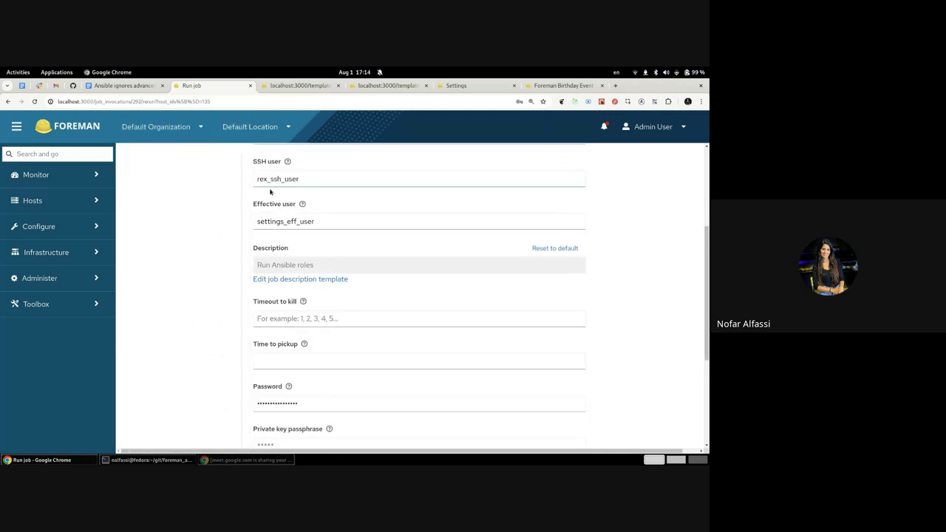
click(133, 86)
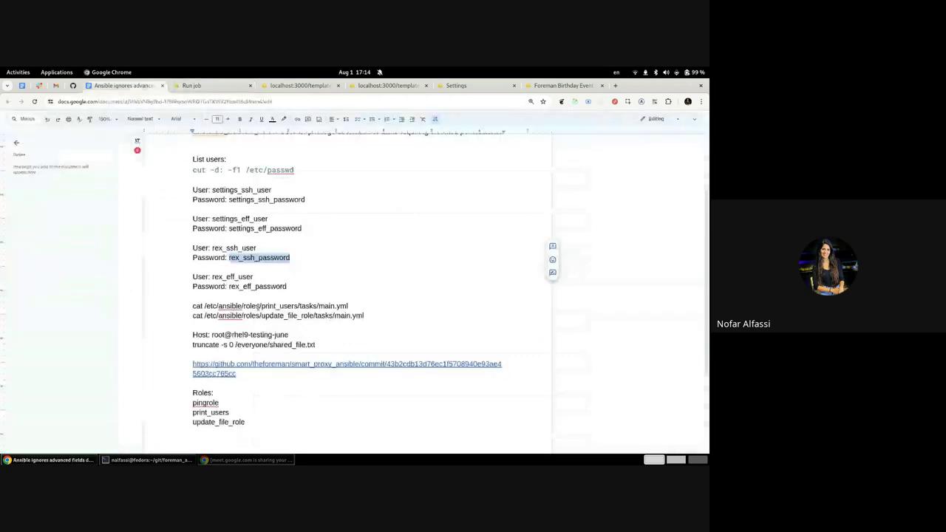
scroll(347, 244, down, 2)
double_click(232, 188)
key(ctrl+c)
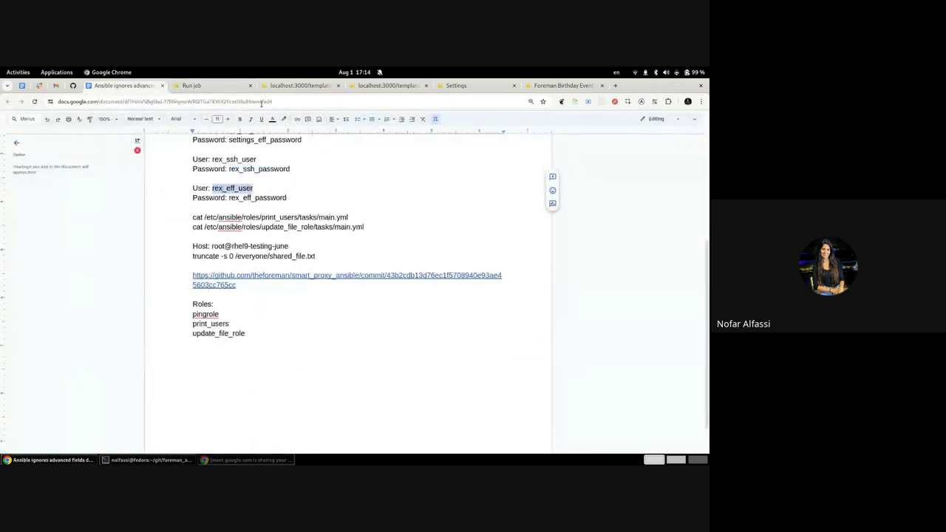
click(275, 86)
click(203, 86)
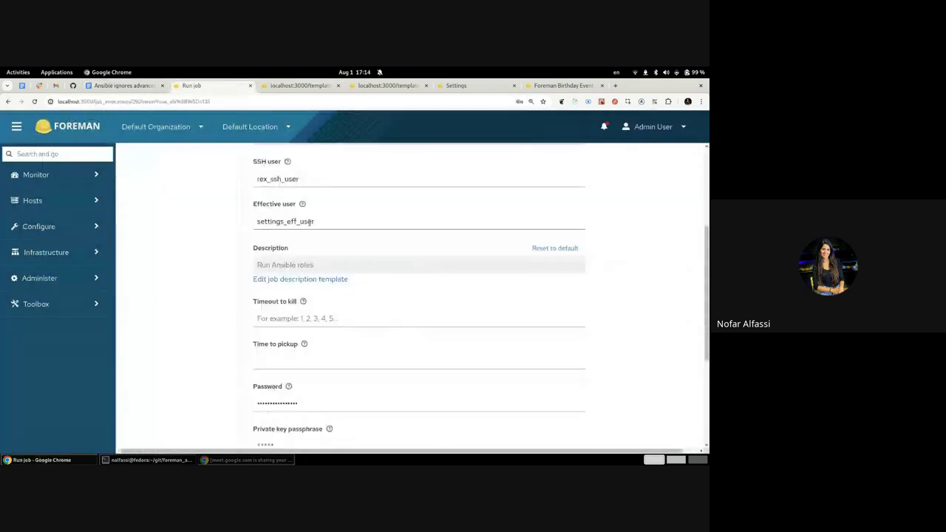
double_click(300, 222)
key(ctrl+v)
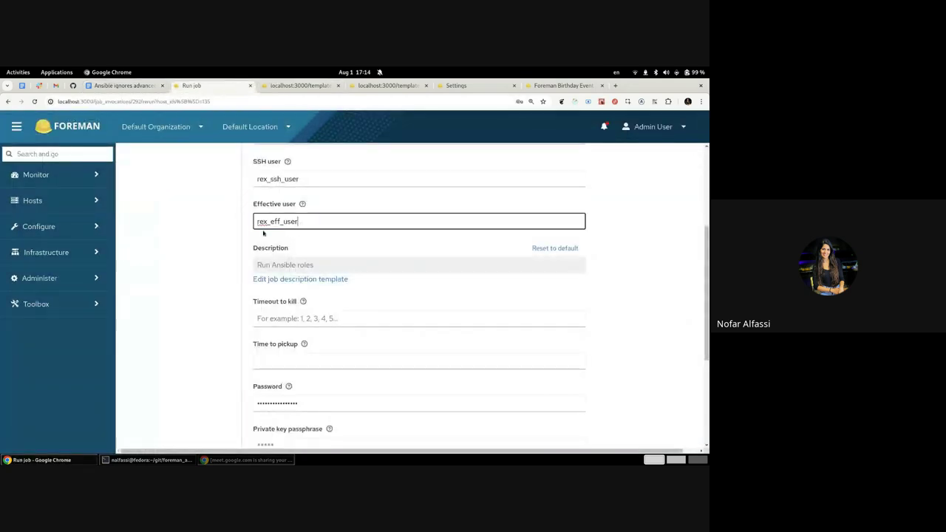
Close the old job outputs and fill in the effective user password from the notes
click(127, 85)
double_click(244, 198)
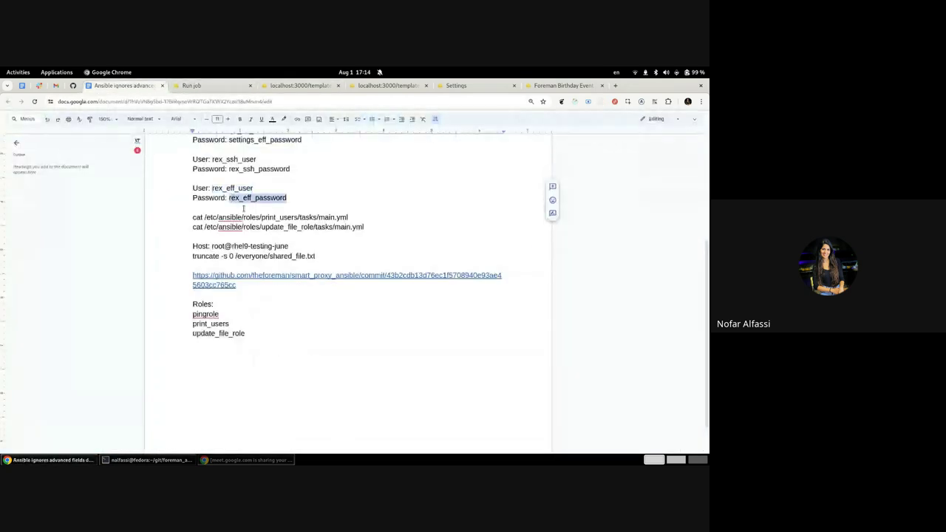
click(299, 86)
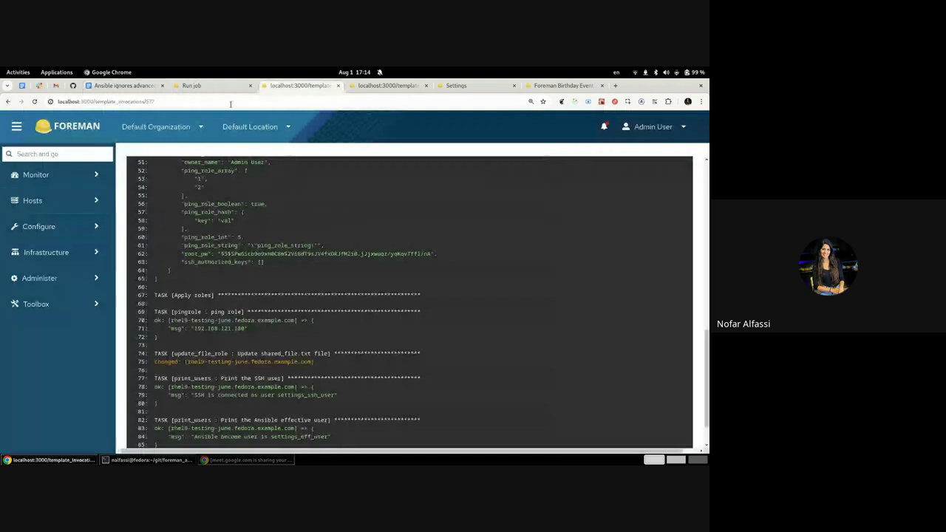
click(336, 86)
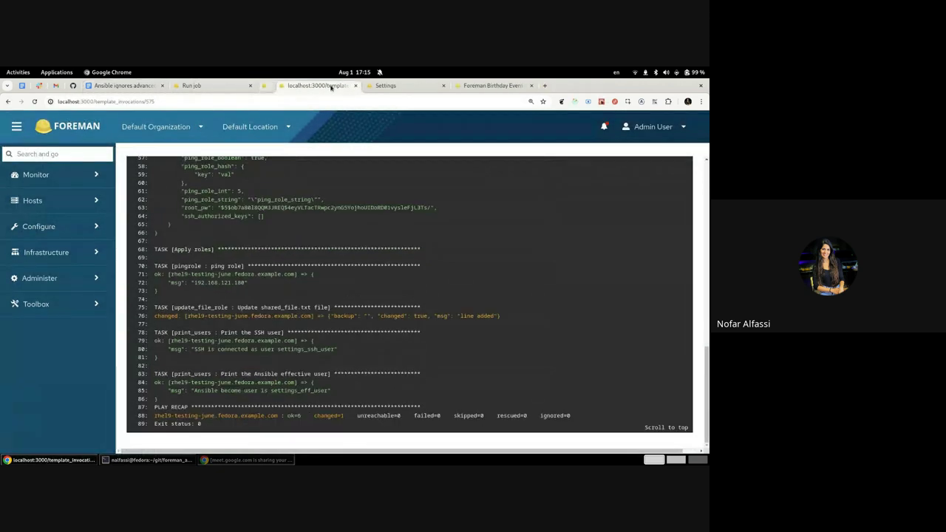
key(ctrl+w)
scroll(295, 268, down, 2)
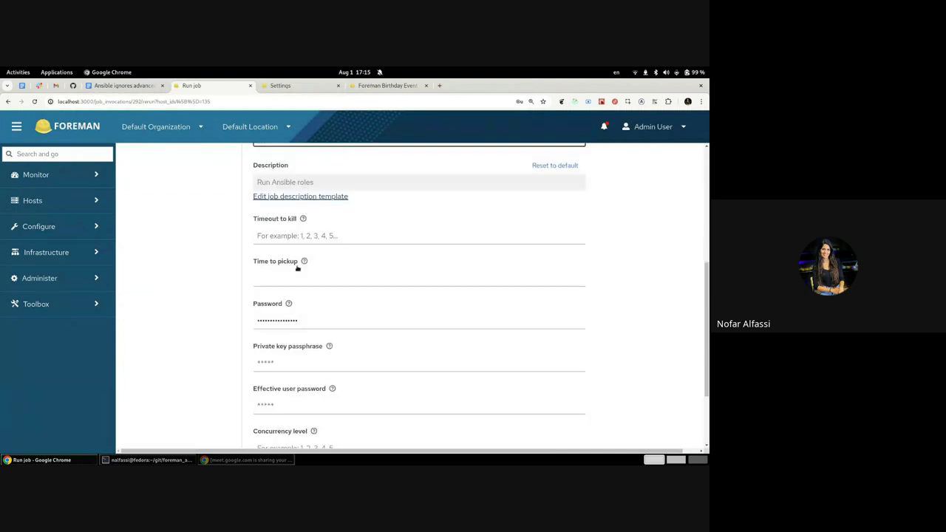
click(282, 404)
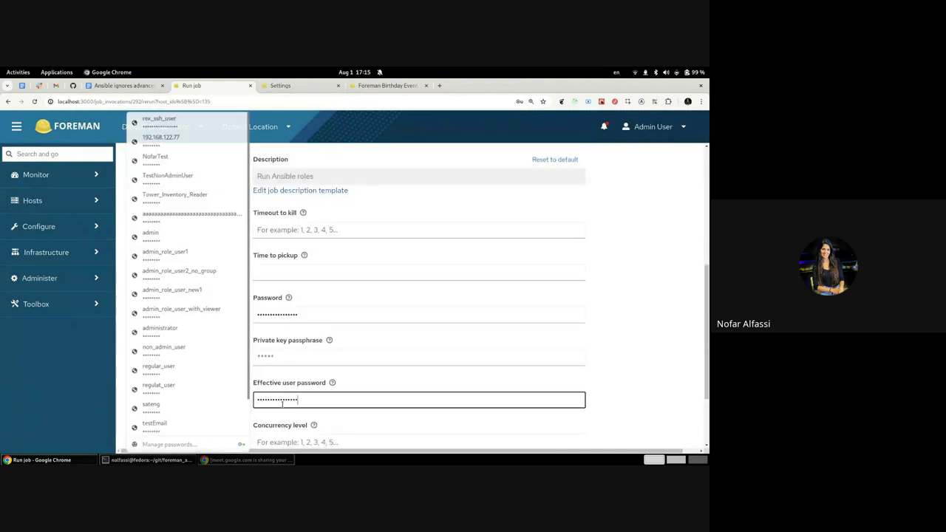
key(ctrl+v)
scroll(376, 348, down, 2)
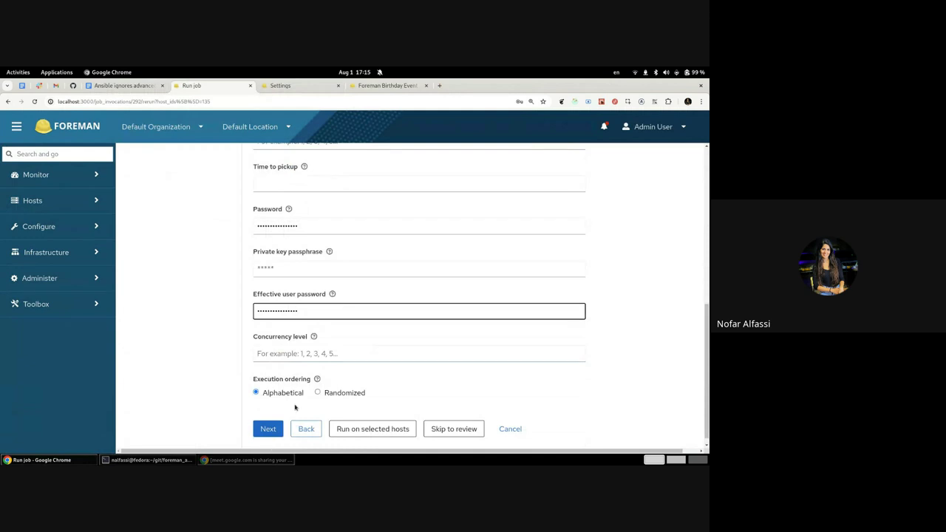
scroll(306, 380, up, 1)
scroll(300, 401, down, 1)
Run the job on rhel9-testing-june and confirm it reaches 100% success
click(348, 423)
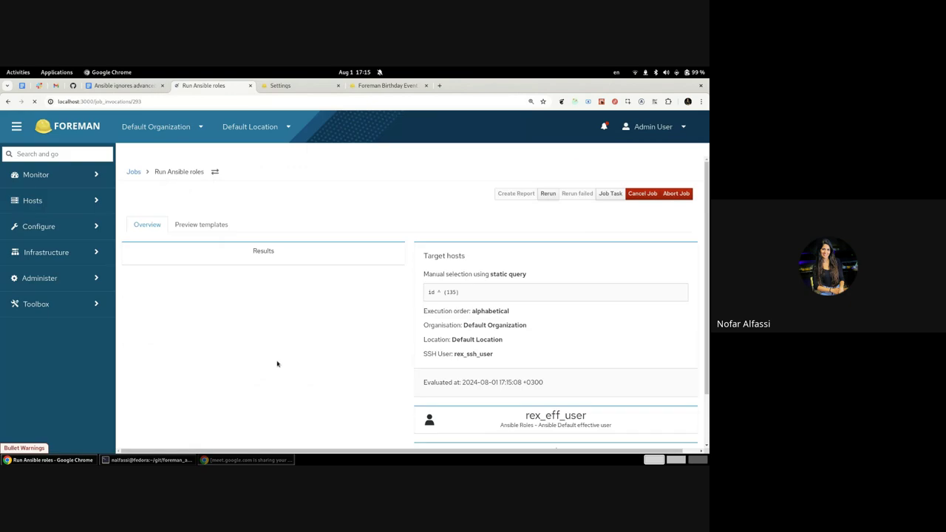
scroll(293, 348, down, 1)
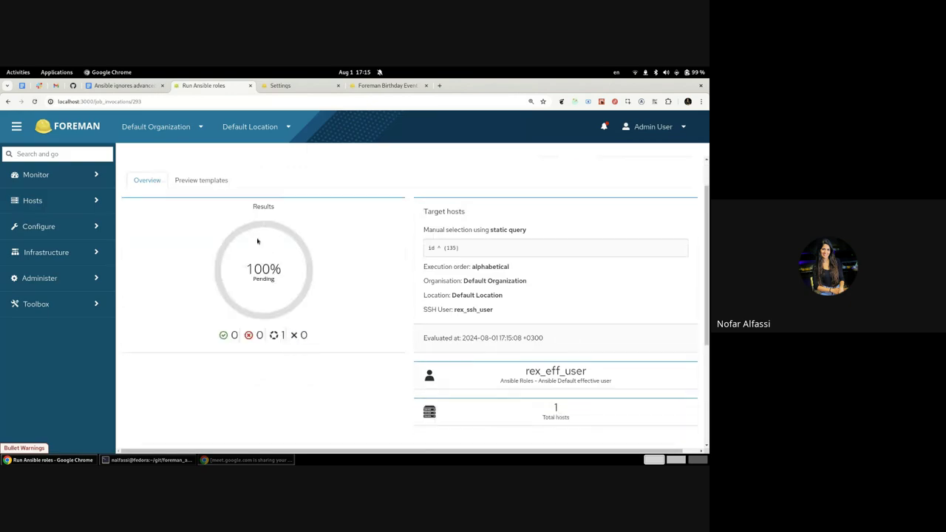
scroll(245, 361, down, 1)
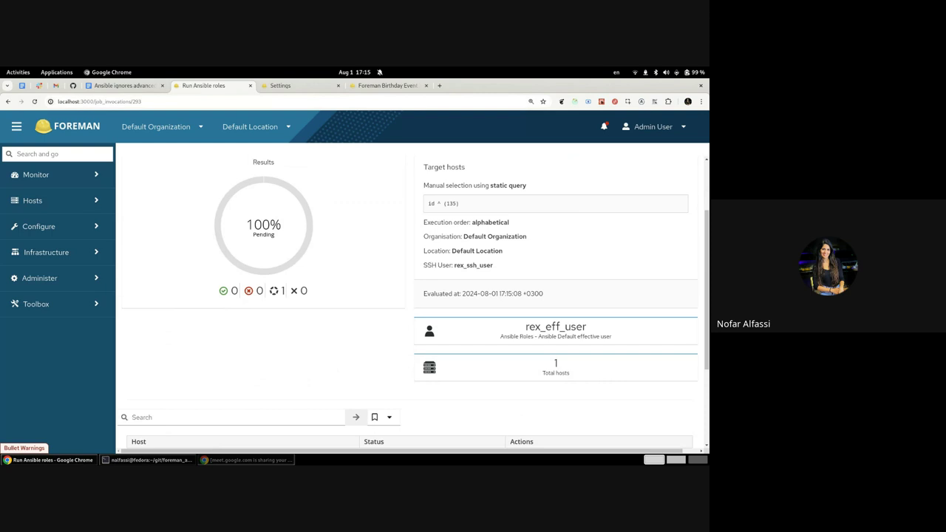
scroll(188, 370, up, 1)
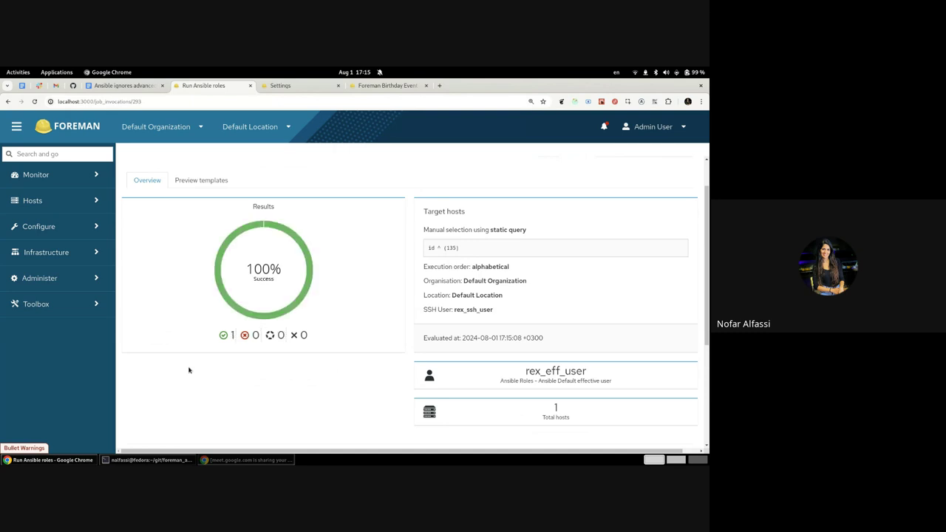
scroll(188, 371, down, 3)
Open rhel9-testing-june's job output and highlight SSH user rex_ssh_user and effective user rex_eff_user
click(177, 366)
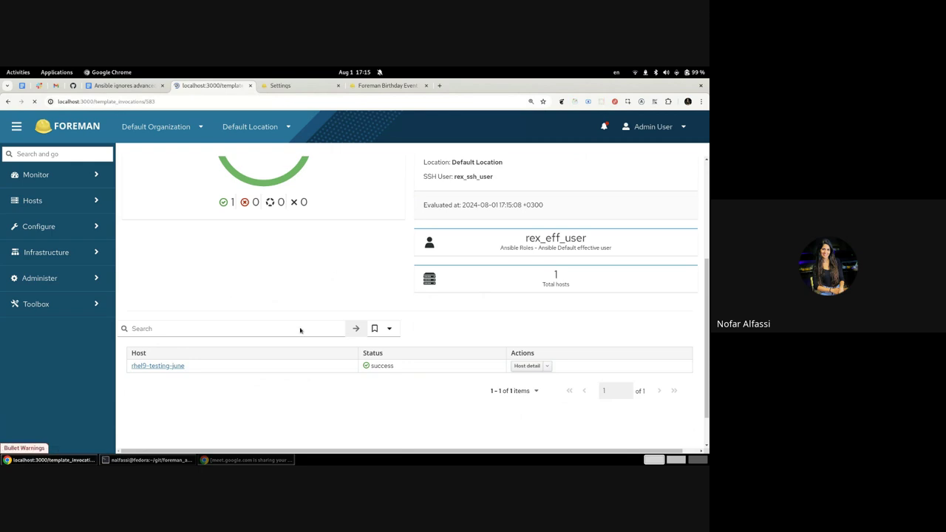
scroll(279, 262, down, 5)
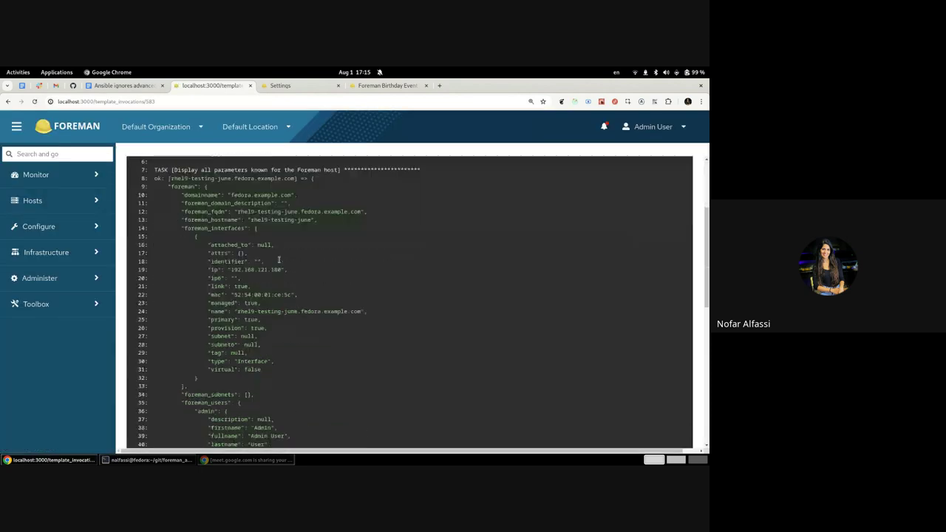
scroll(279, 263, down, 10)
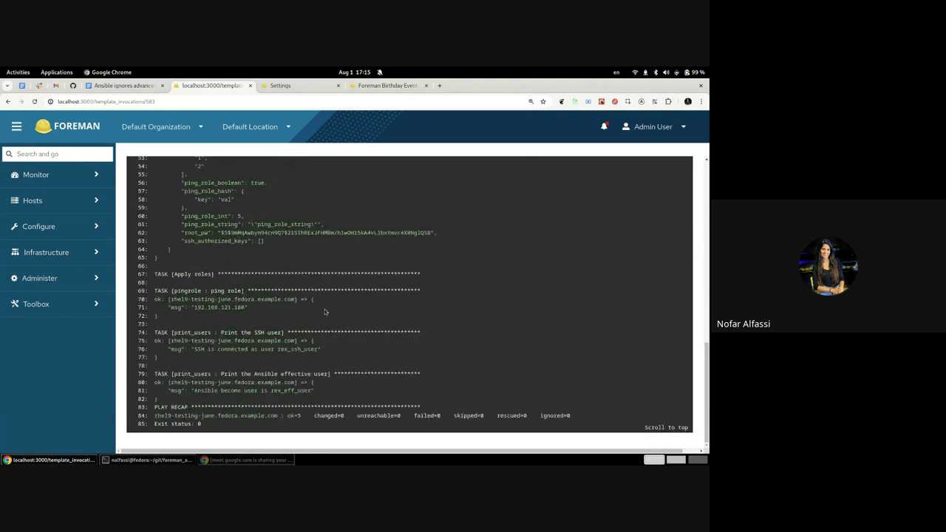
double_click(281, 349)
click(278, 390)
double_click(280, 390)
click(316, 395)
scroll(314, 398, up, 3)
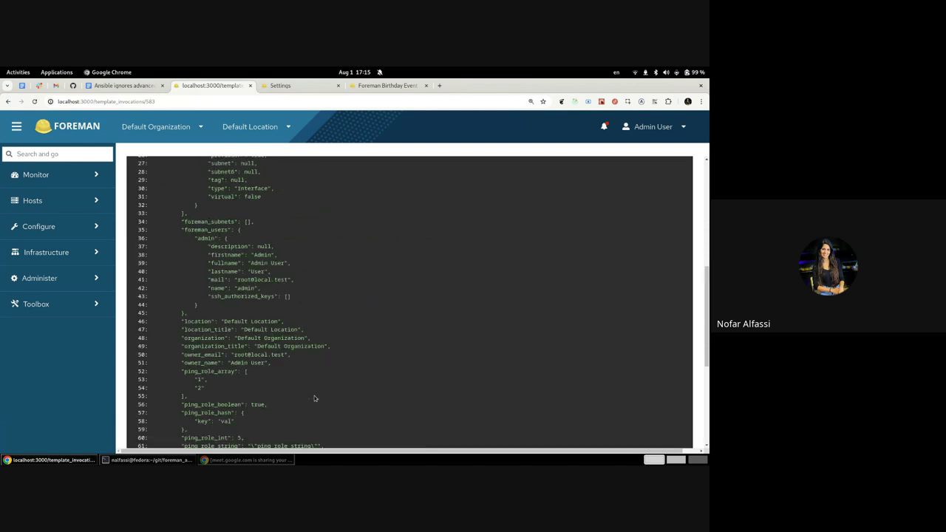
scroll(314, 398, up, 5)
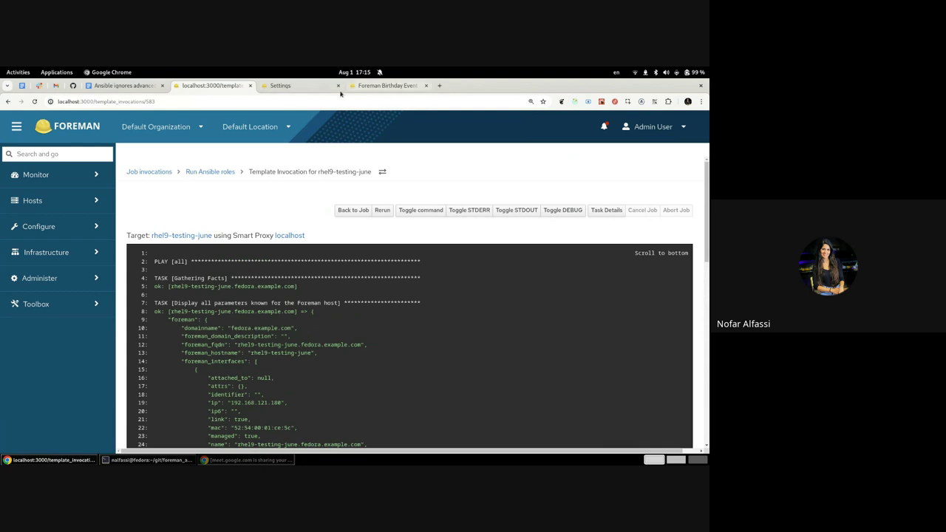
Compare against the test-user notes, then review the Foreman job output again
click(142, 85)
scroll(256, 391, up, 2)
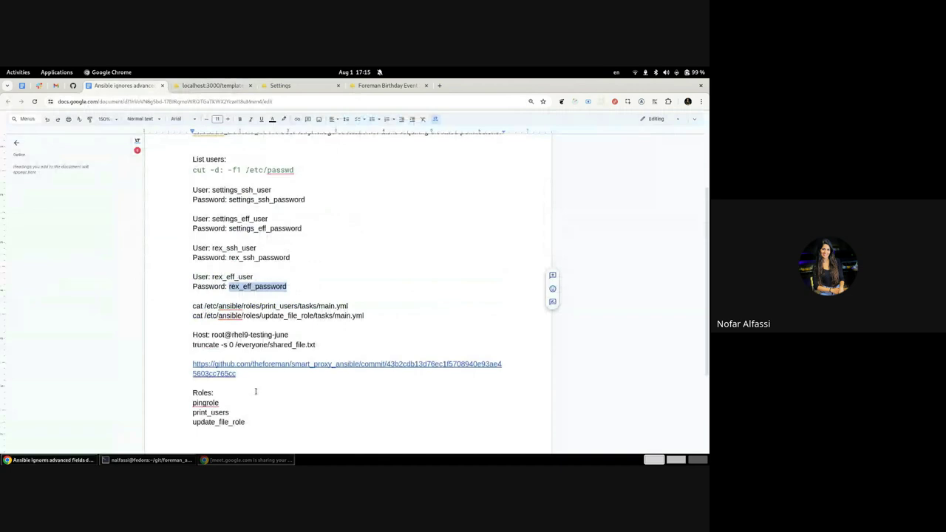
scroll(255, 391, up, 1)
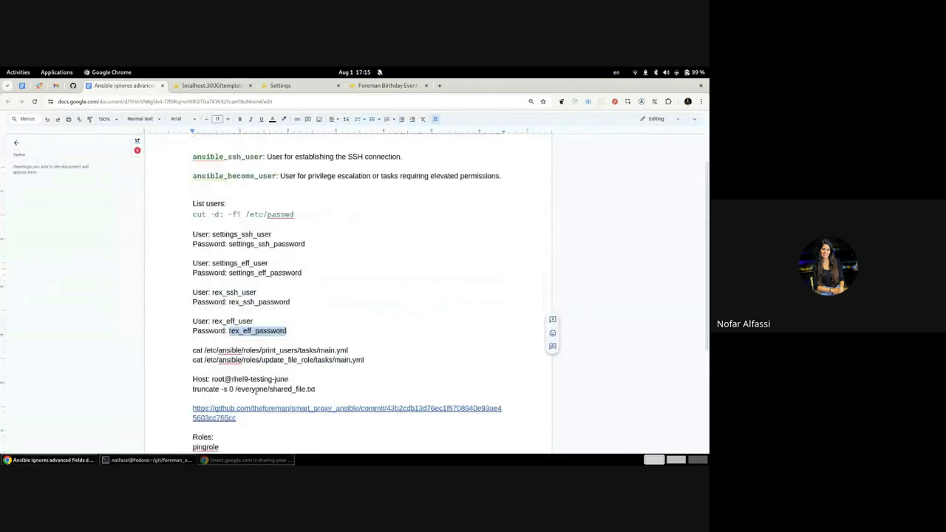
scroll(255, 391, down, 2)
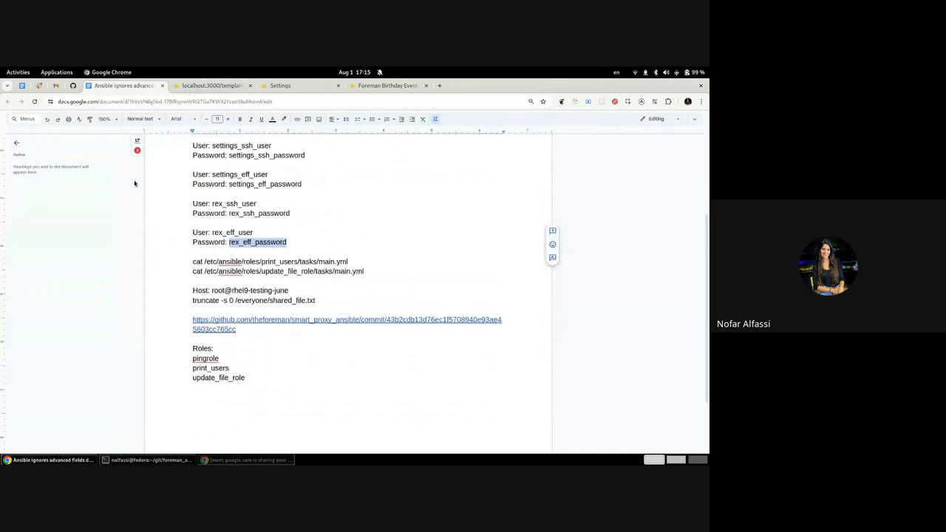
click(208, 86)
scroll(160, 130, down, 4)
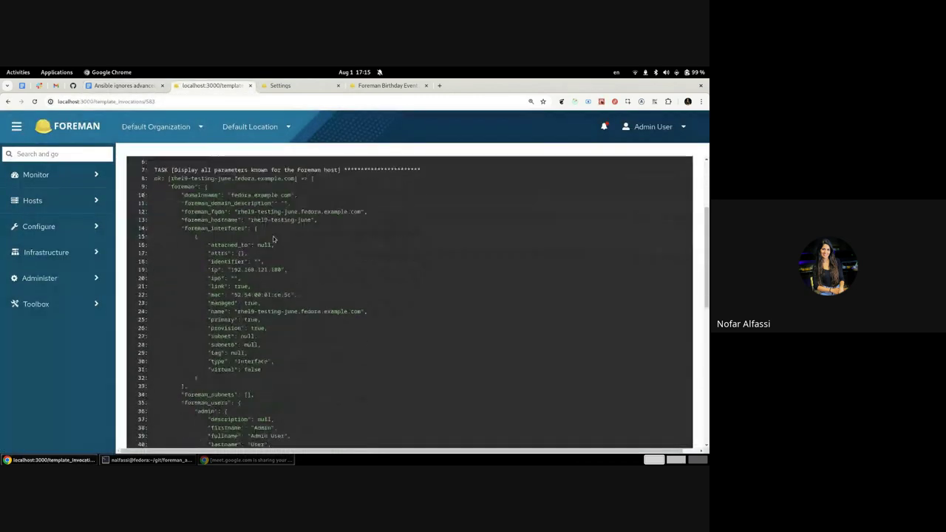
scroll(264, 242, down, 5)
scroll(264, 242, up, 4)
scroll(264, 242, up, 5)
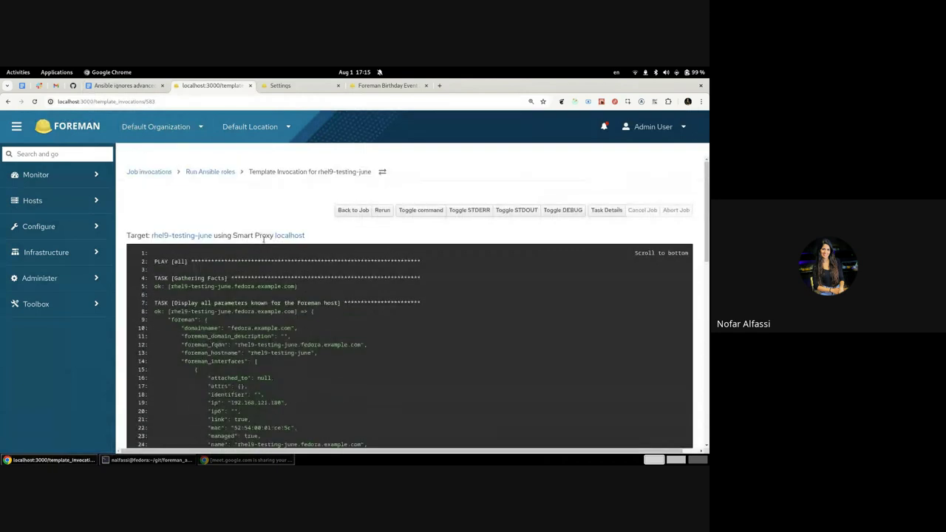
scroll(252, 293, down, 8)
scroll(252, 293, down, 4)
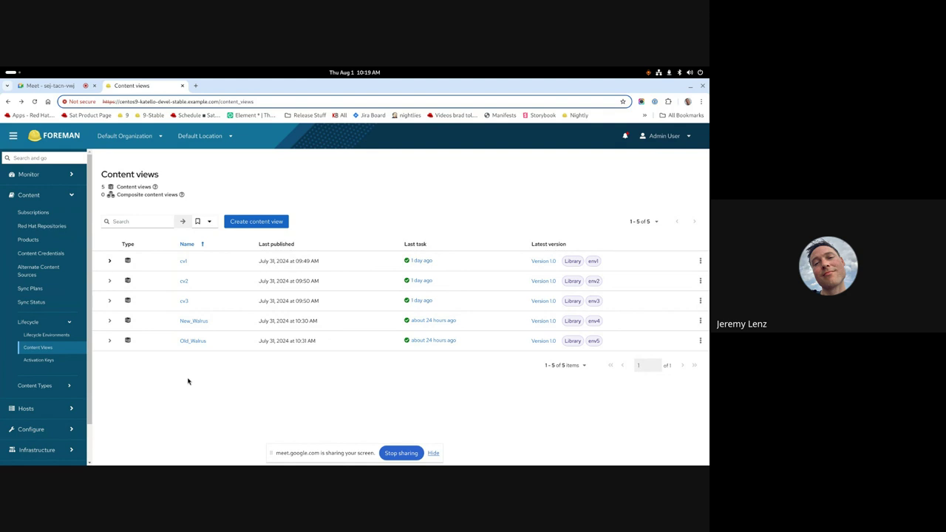
Bring the rhel9c root terminal in front of Foreman
key(alt+Tab)
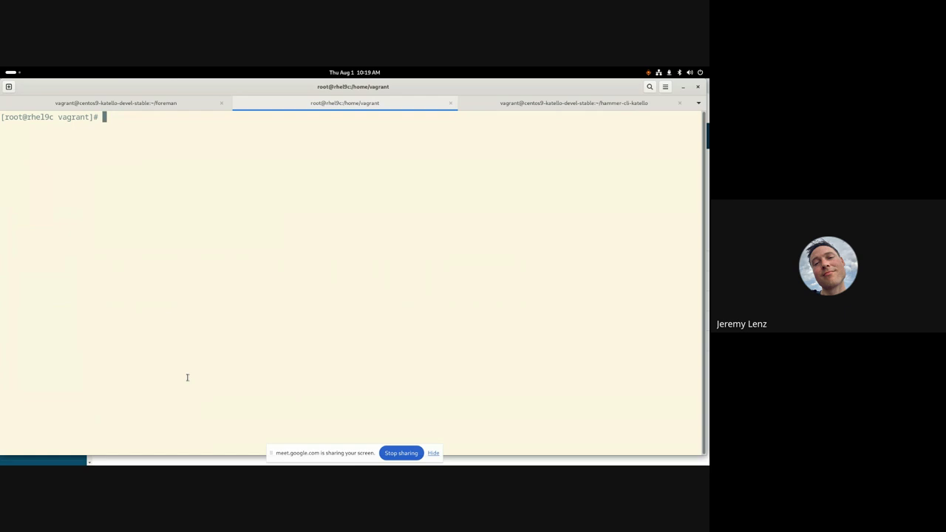
List enabled environments and repos, showing env1/cv1 and the Complicated repository
text(subscription-manager environm)
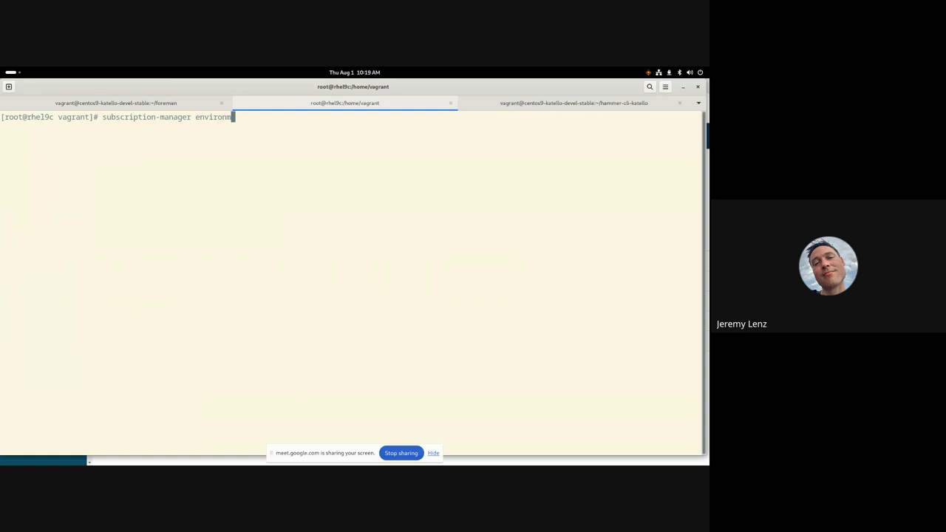
text(ents --list-enabled)
key(Return)
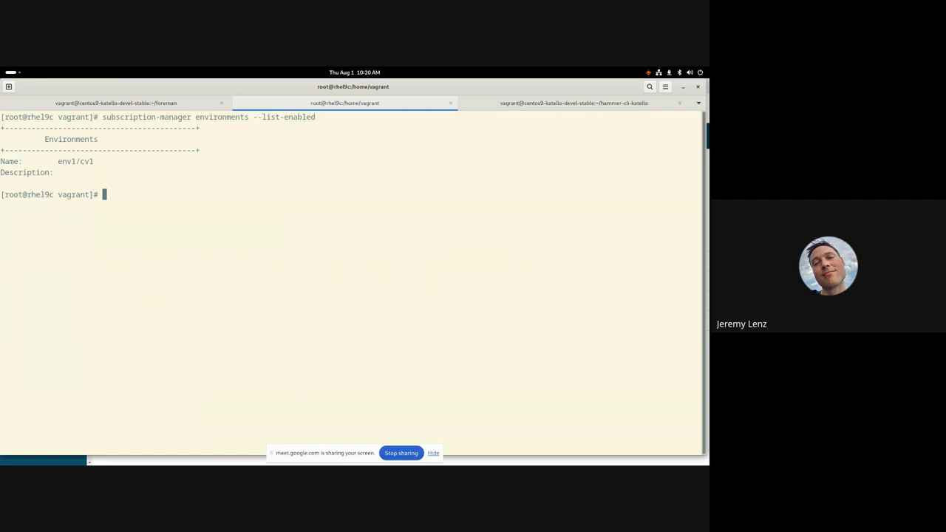
text(subscription-manager repos)
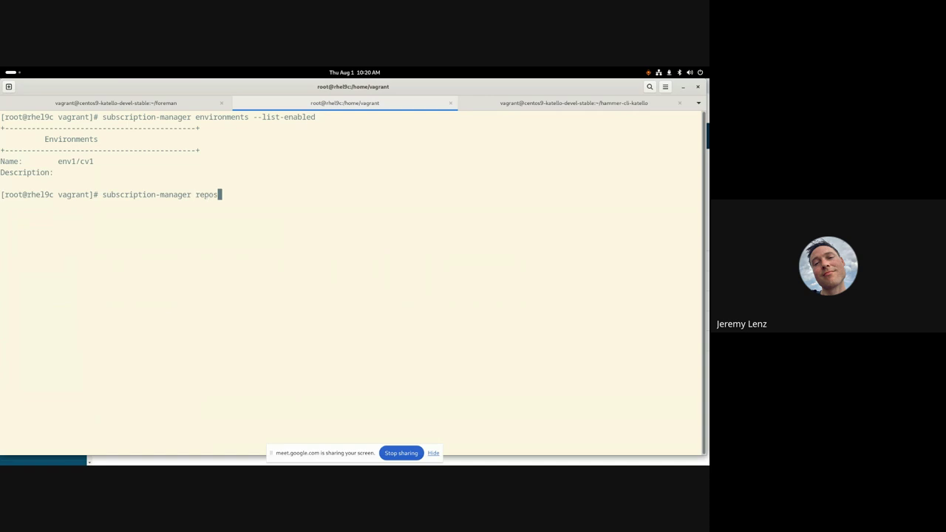
key(Return)
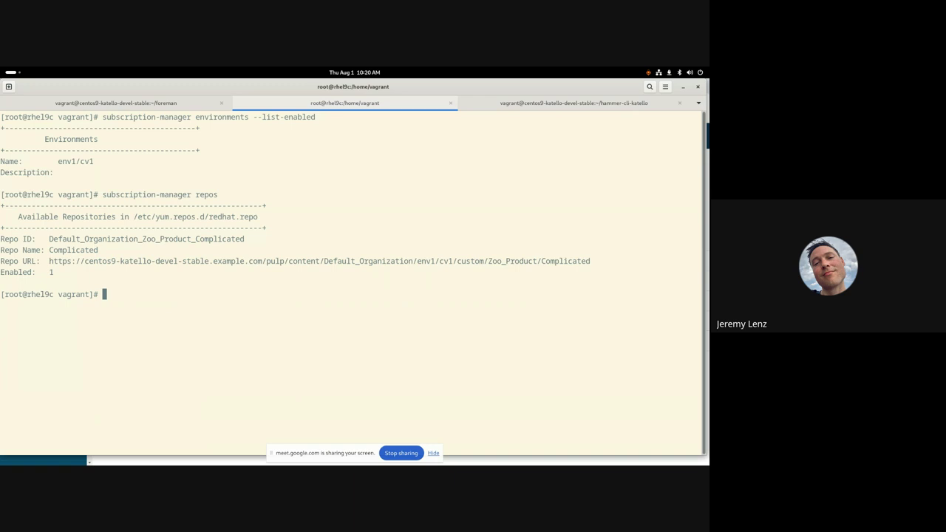
Recall 'subscription-manager unregister' from history and unregister rhel9c from the Katello server
key(ctrl+r)
text(unre)
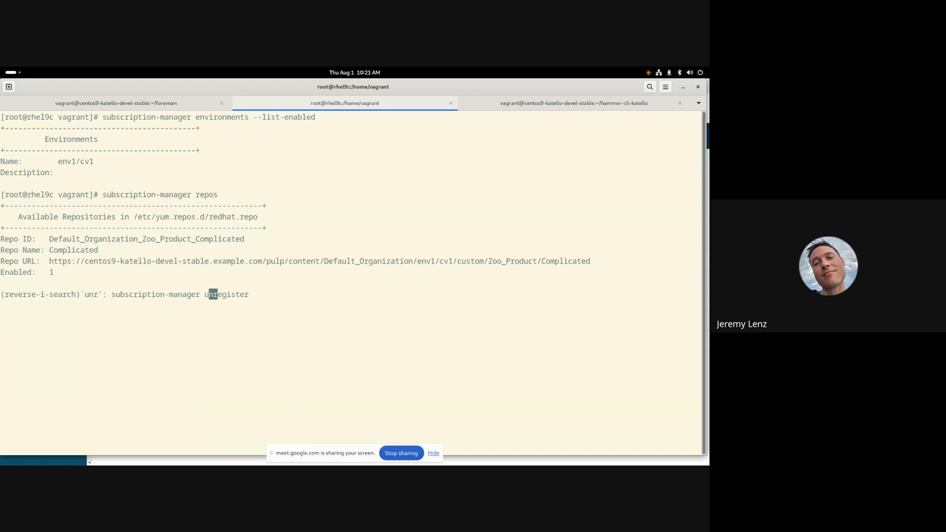
key(Return)
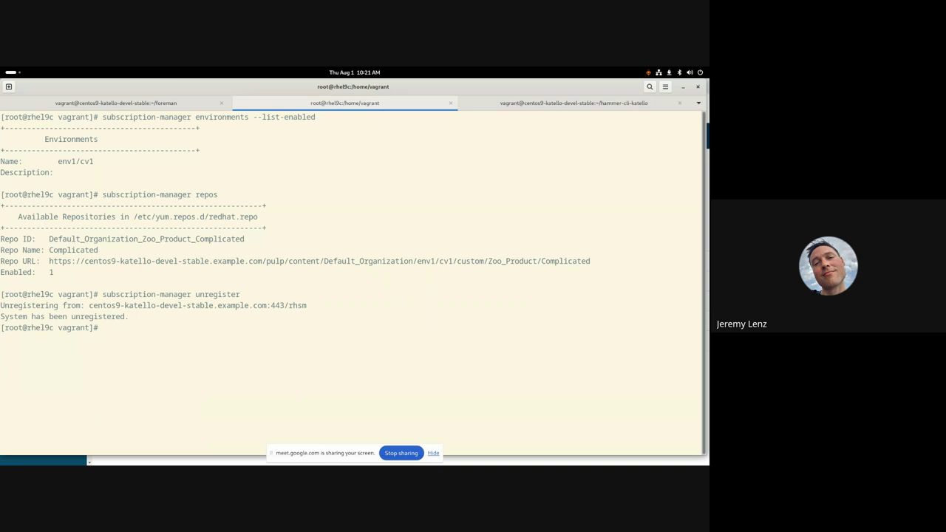
Try registering rhel9c to environments env1/cv1,env3/cv3 and mark the HTTP 400 rejection message
text(subscraip)
key(BackSpace)
key(BackSpace)
key(BackSpace)
text(ipr)
text(ion-manag)
text(er register)
text( --usern)
text(ame admin )
text(--password)
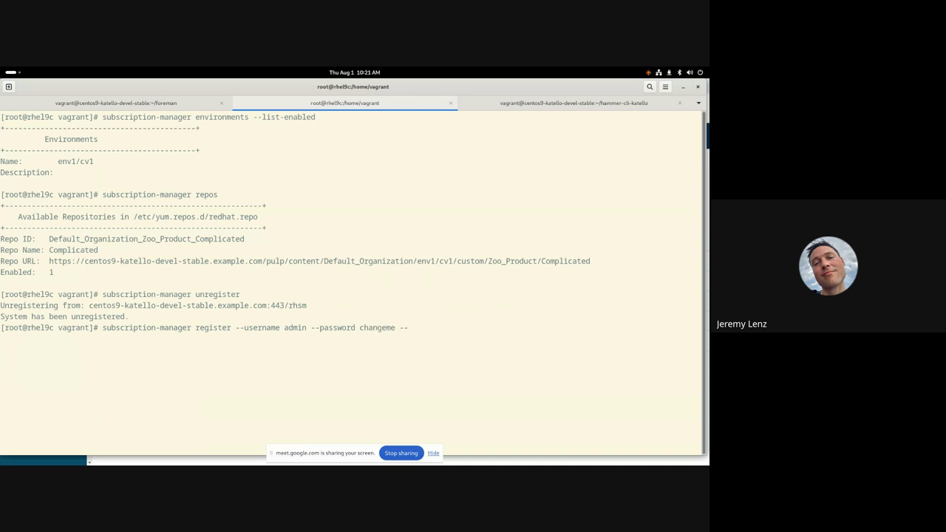
text(environments env1/cv1)
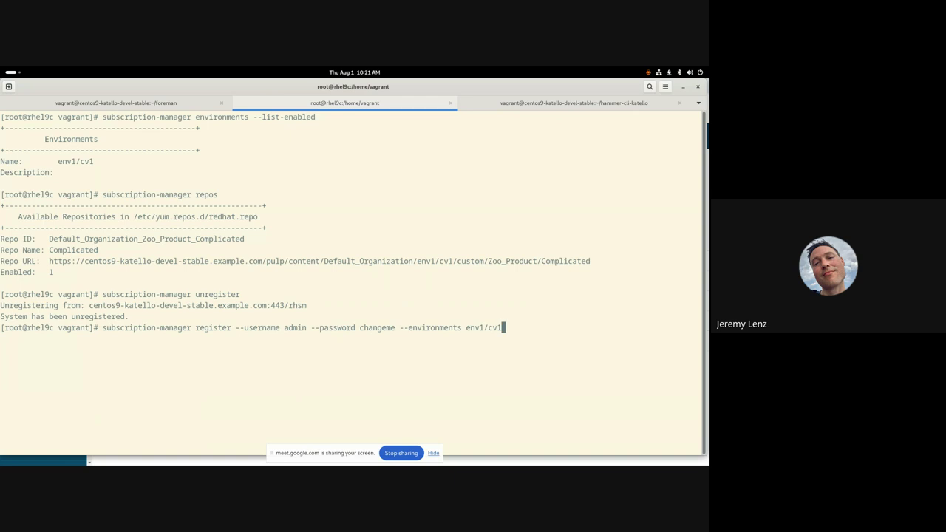
text(,env3/cv3)
key(Return)
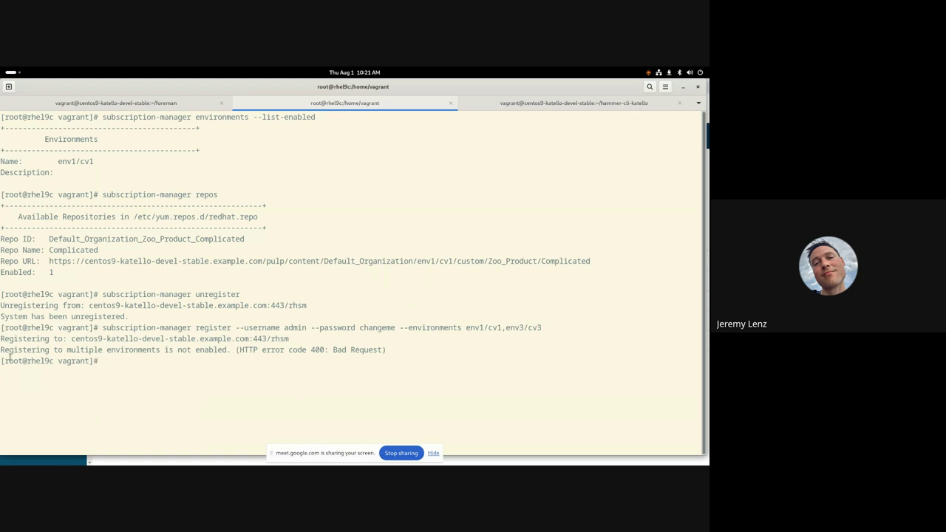
drag(2, 350, 231, 355)
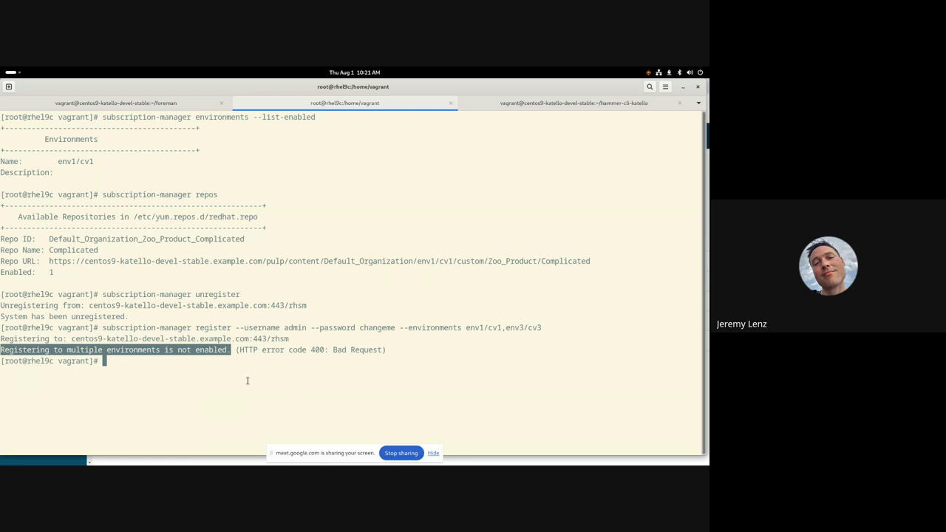
key(alt+Tab)
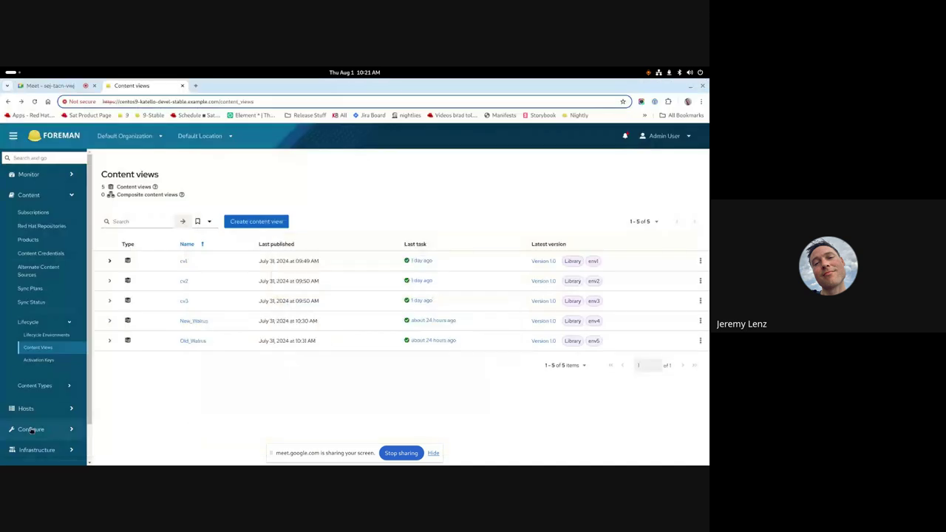
Set Allow multiple content views to Yes under Administer > Settings > Content
click(32, 429)
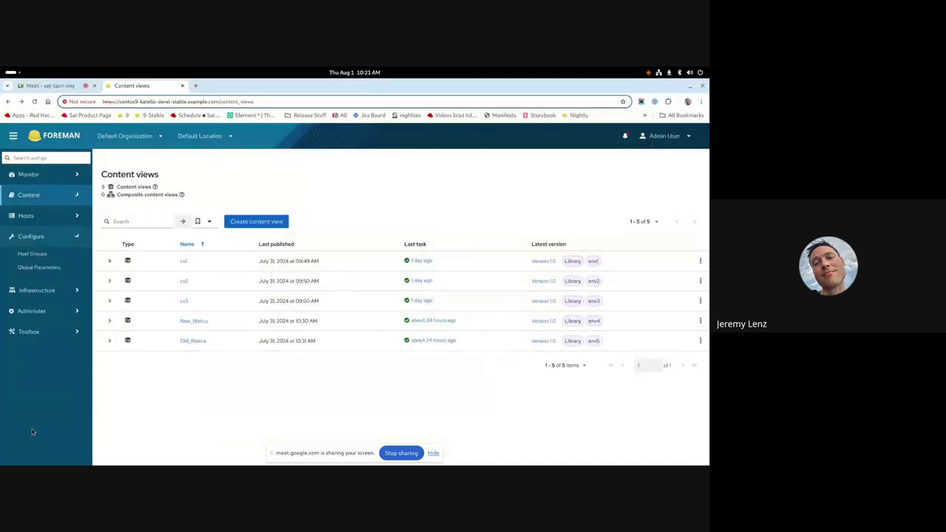
click(35, 312)
click(40, 391)
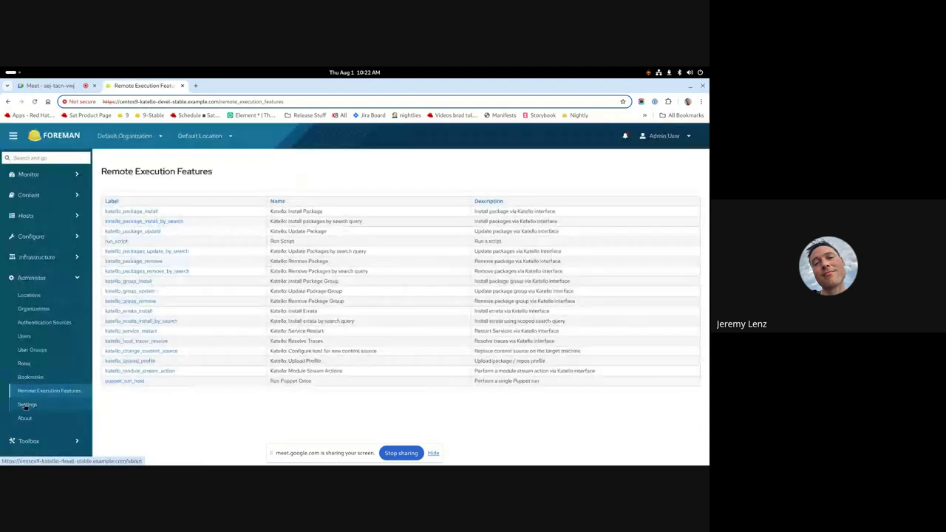
click(29, 404)
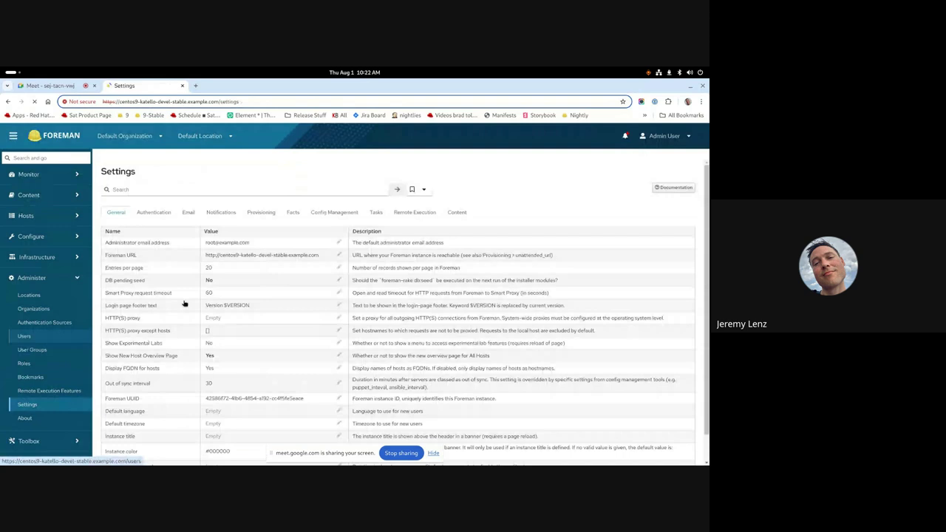
click(457, 212)
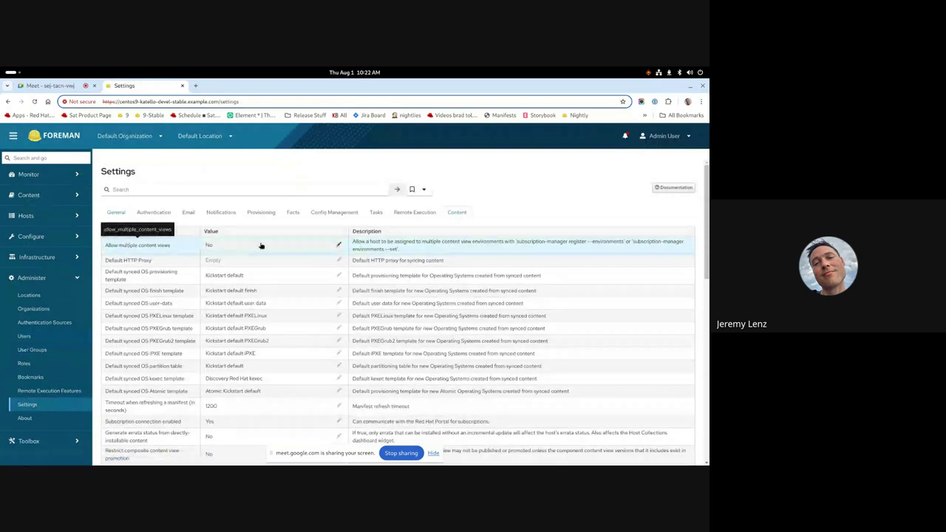
click(237, 246)
click(271, 168)
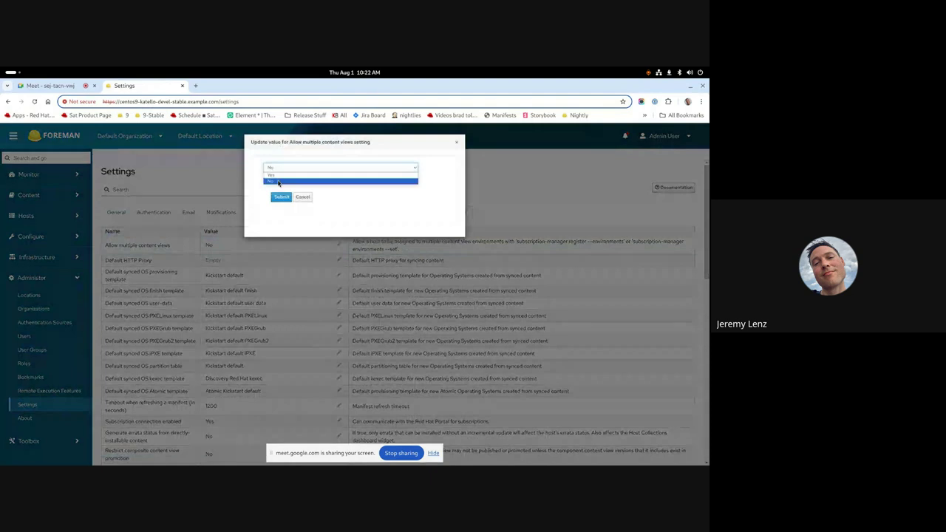
click(272, 174)
click(281, 196)
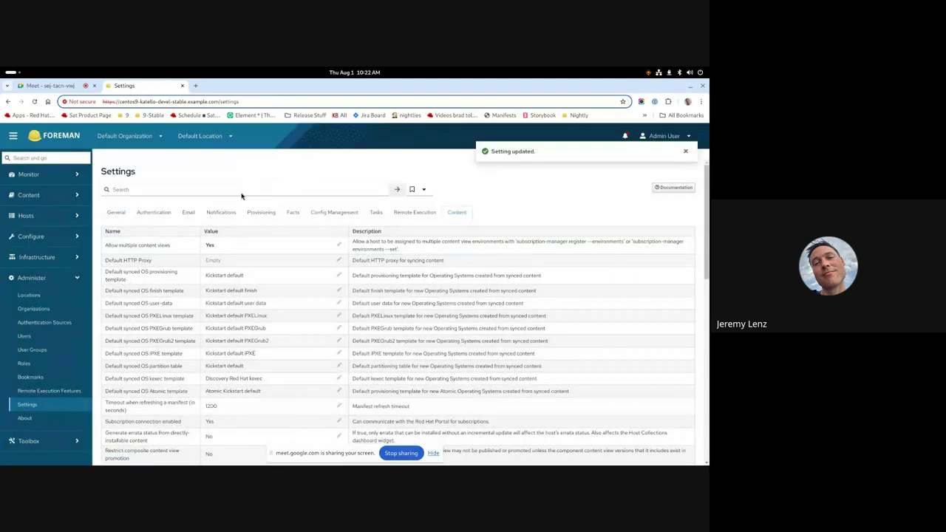
key(alt+Tab)
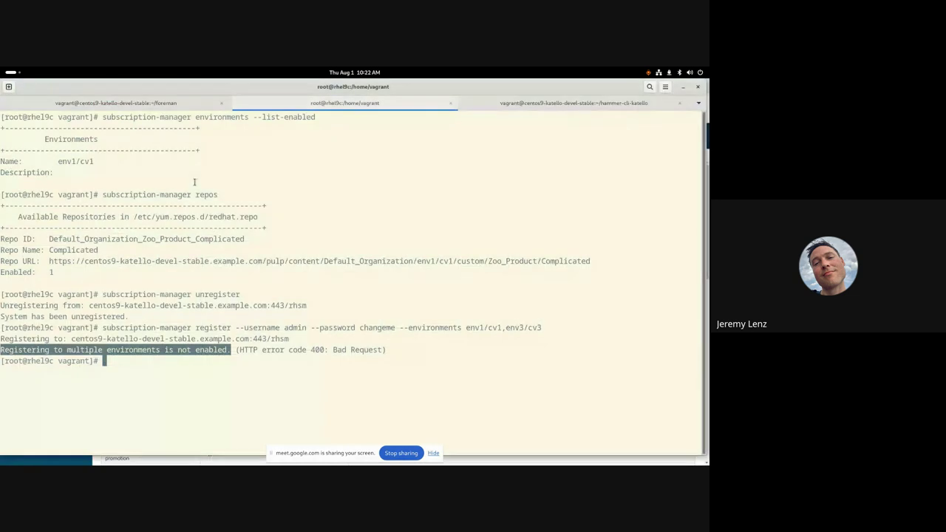
Rerun the env1/cv1,env3/cv3 registration and list enabled environments, now showing both
key(Up)
key(Return)
click(166, 393)
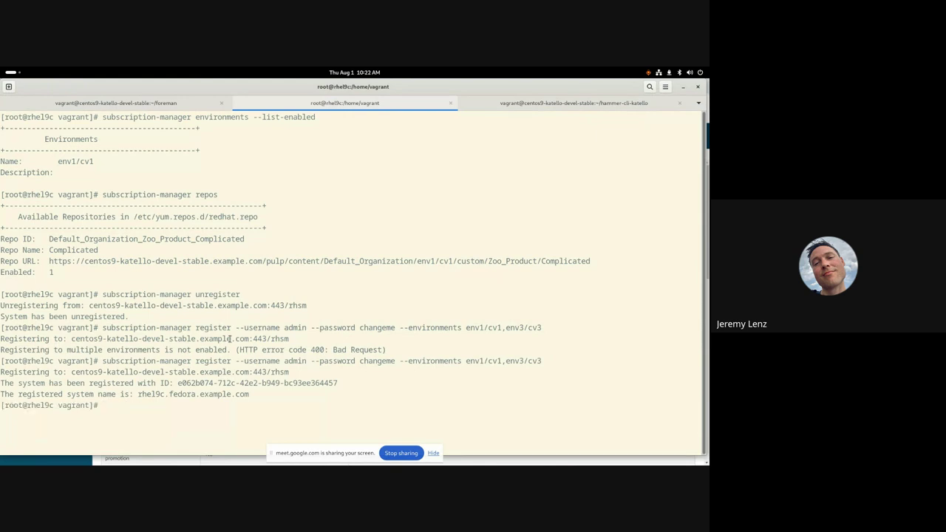
key(Up)
key(Up)
key(Up)
key(Up)
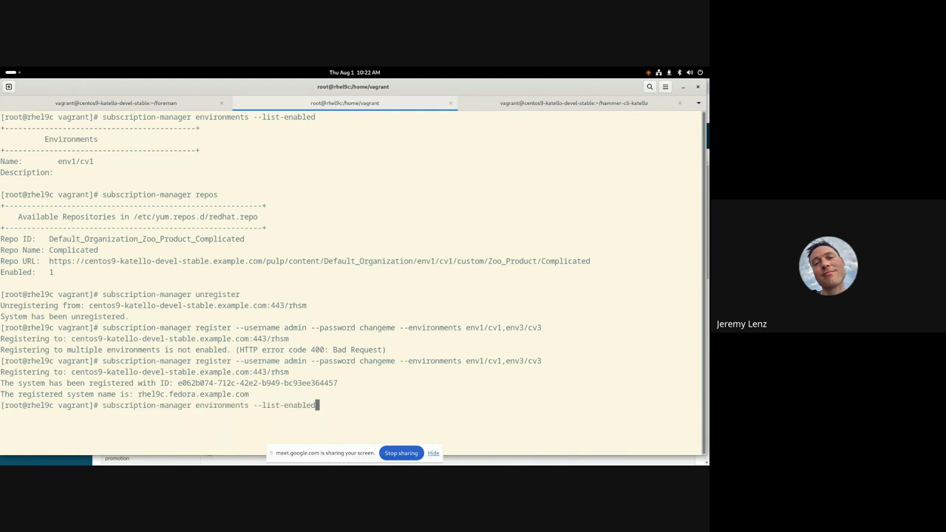
key(Return)
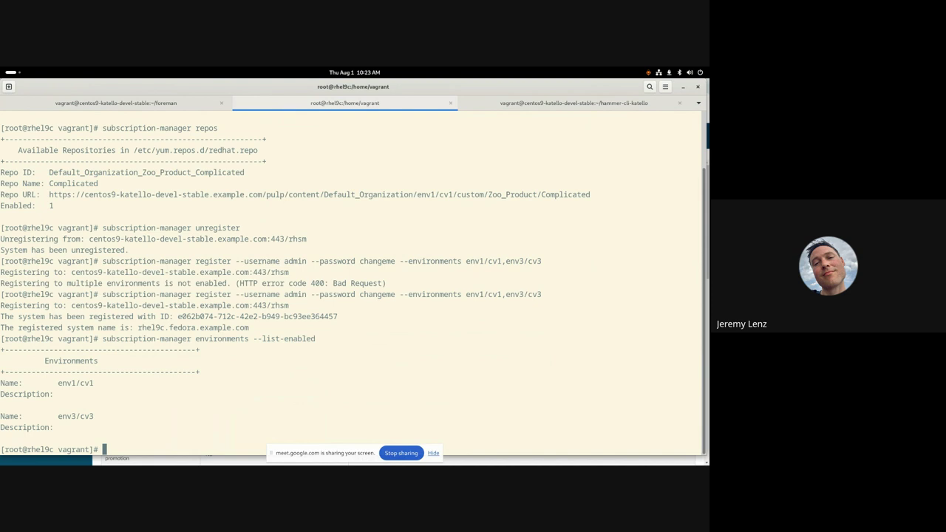
key(ctrl+r)
Run 'subscription-manager repos', listing the Satellite Client 6 repo alongside Complicated
text(repos)
key(Return)
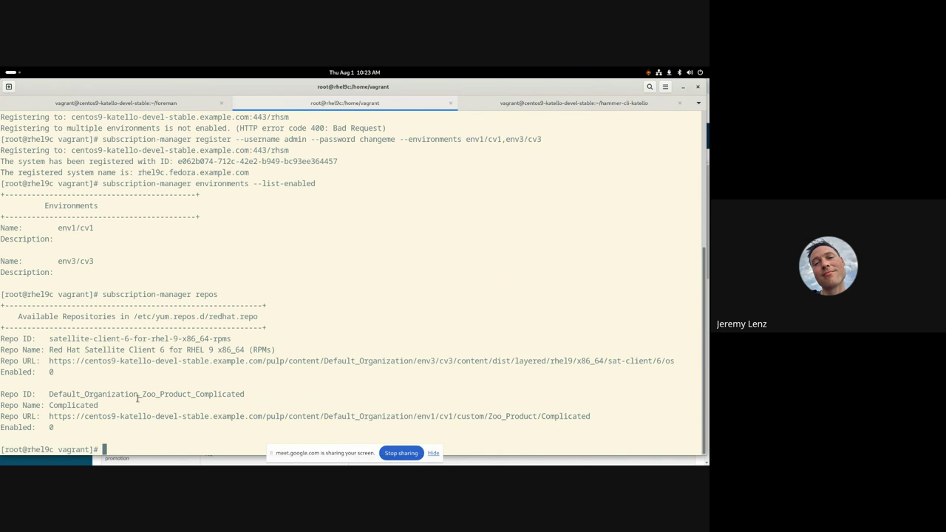
key(alt+Tab)
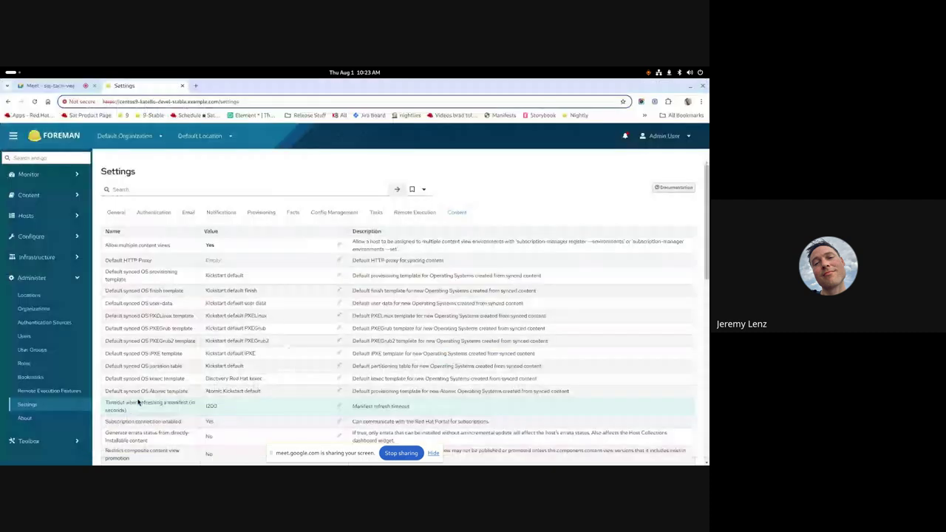
Open the Content > Repository sets of host rhel9c.fedora.example.com
click(26, 216)
click(28, 233)
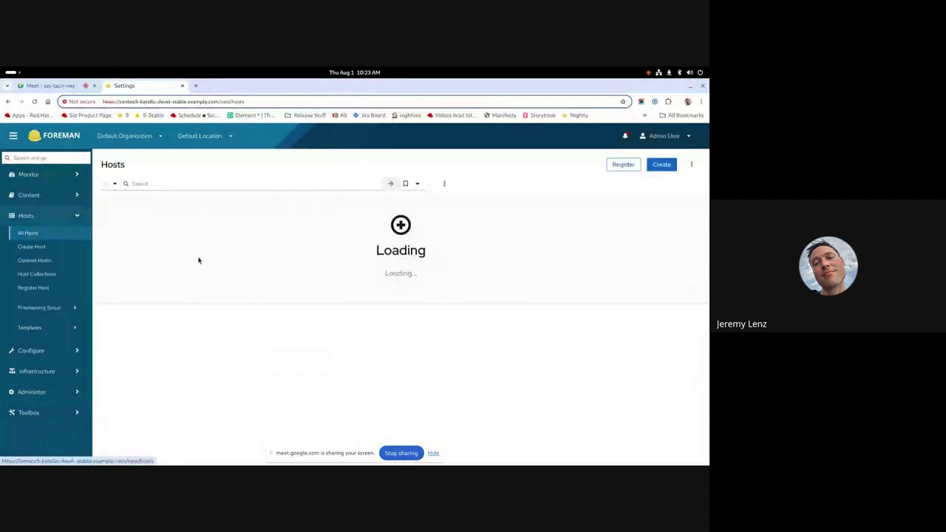
click(143, 239)
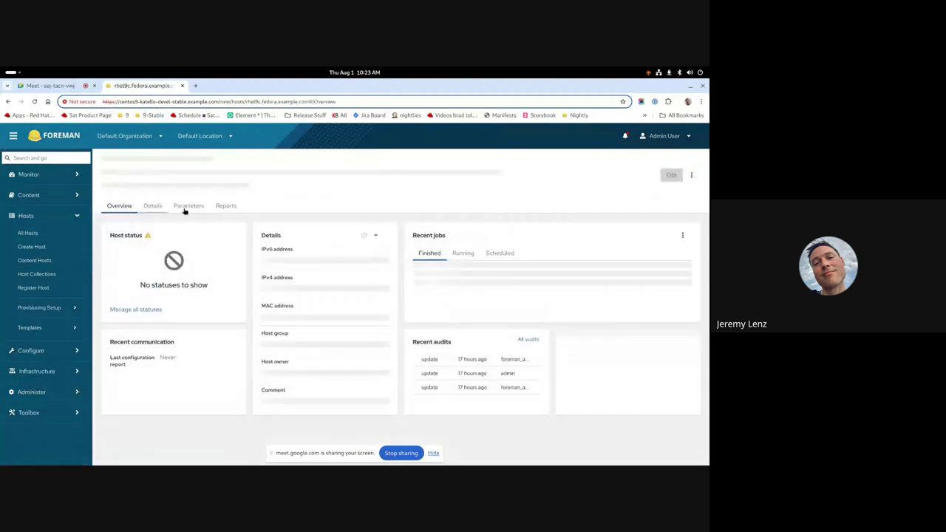
click(185, 216)
click(240, 235)
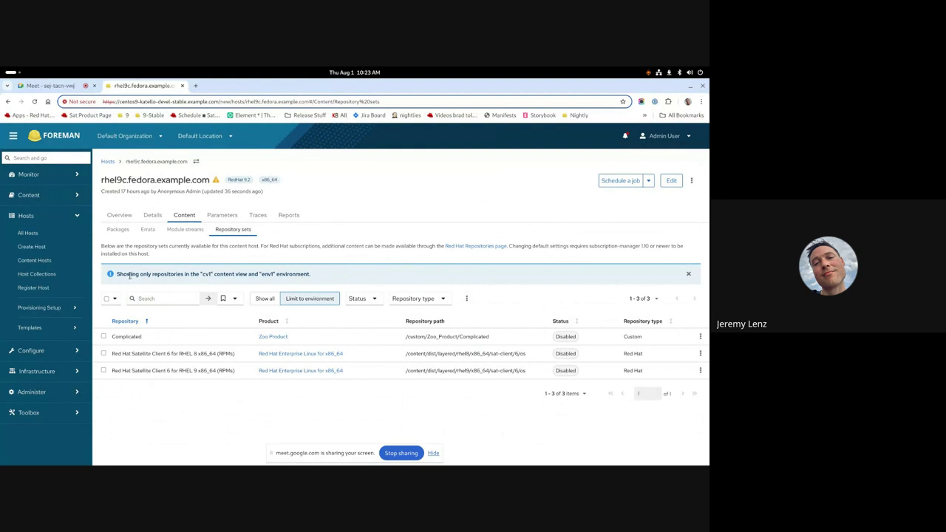
Dismiss the cv1/env1 limited-environment notice and review the listed Complicated and Satellite Client repositories
drag(117, 275, 272, 275)
click(188, 274)
click(288, 277)
click(689, 273)
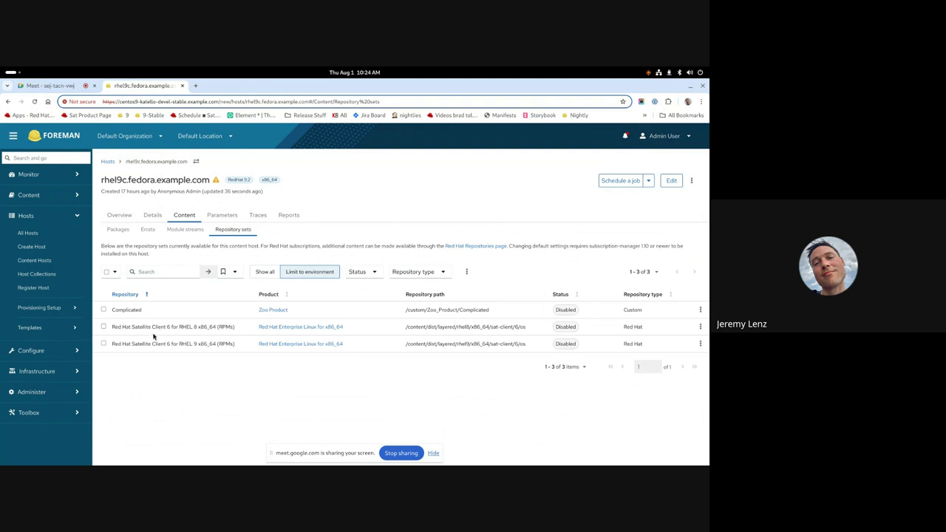
drag(152, 327, 207, 329)
click(210, 327)
click(120, 215)
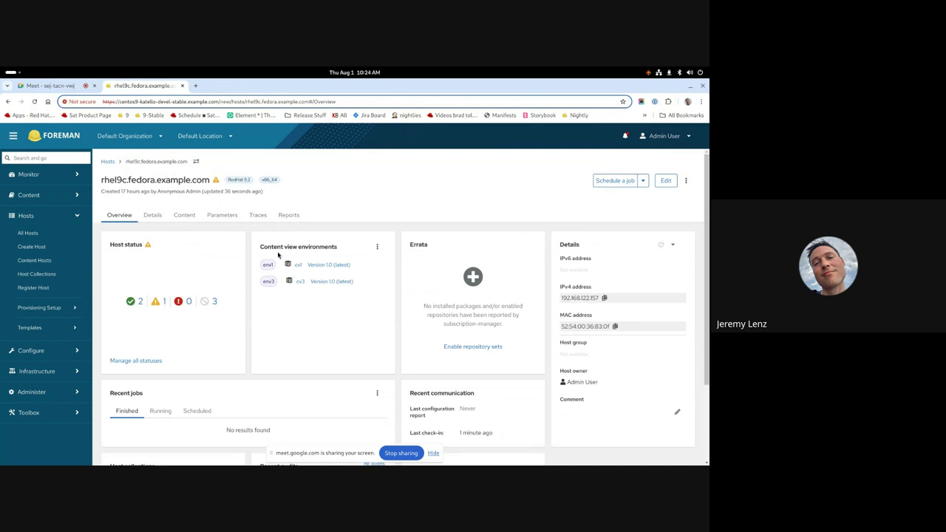
Open Edit content view environments for env1/cv1 and env3/cv3, review the multi-environment warning, and close without changes
drag(259, 247, 333, 247)
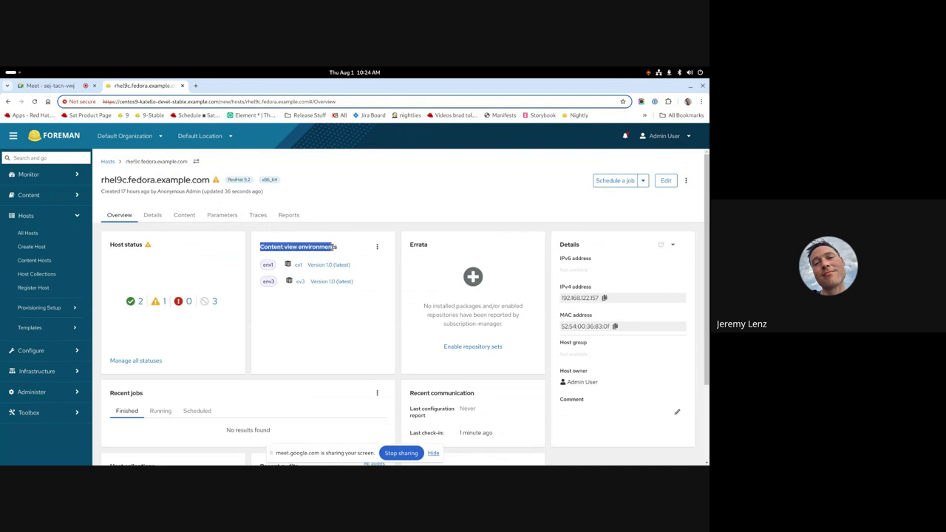
click(336, 248)
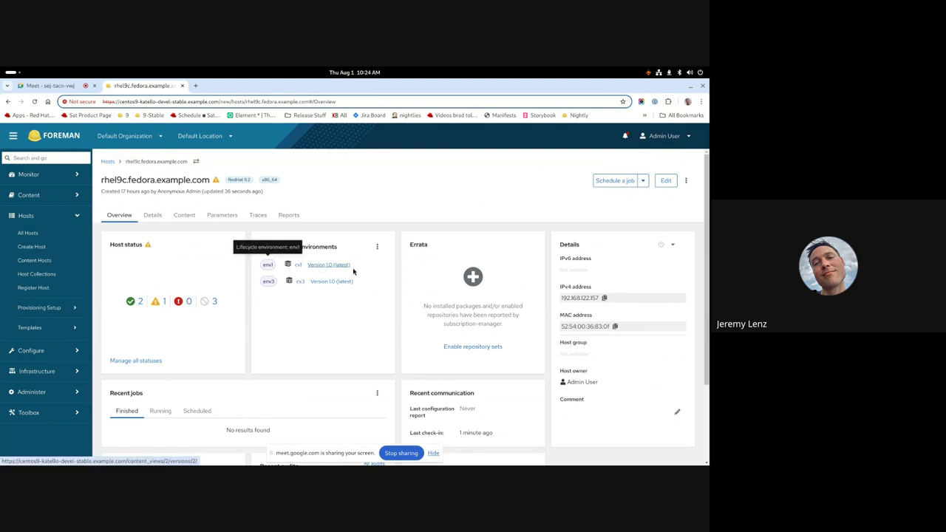
click(377, 247)
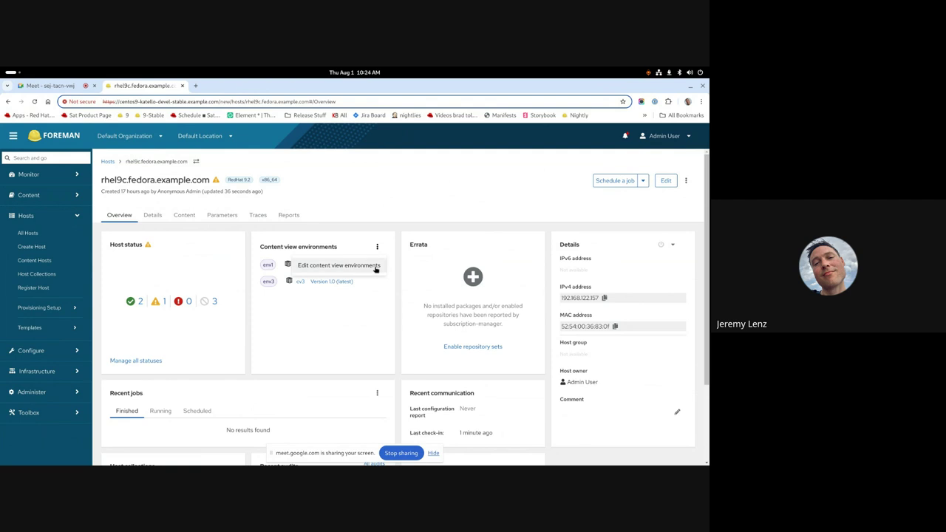
click(376, 267)
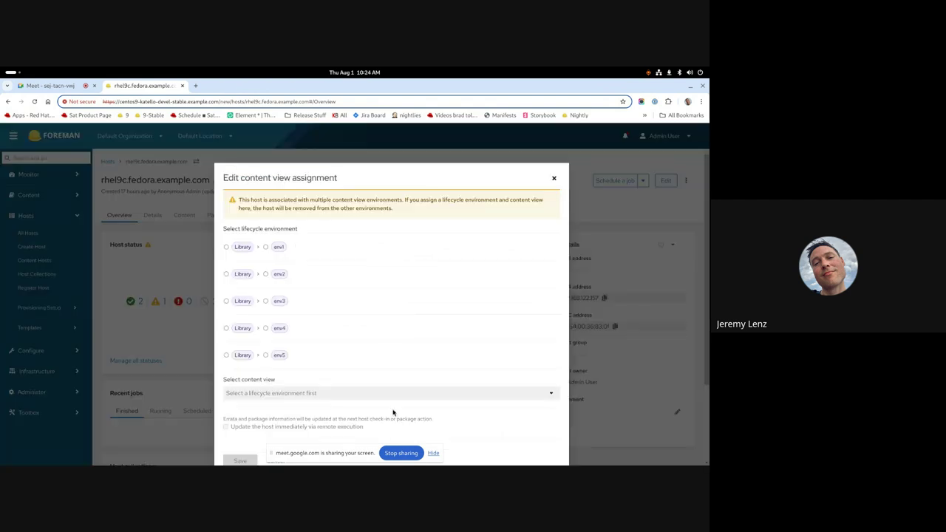
drag(250, 200, 328, 208)
click(328, 208)
click(554, 182)
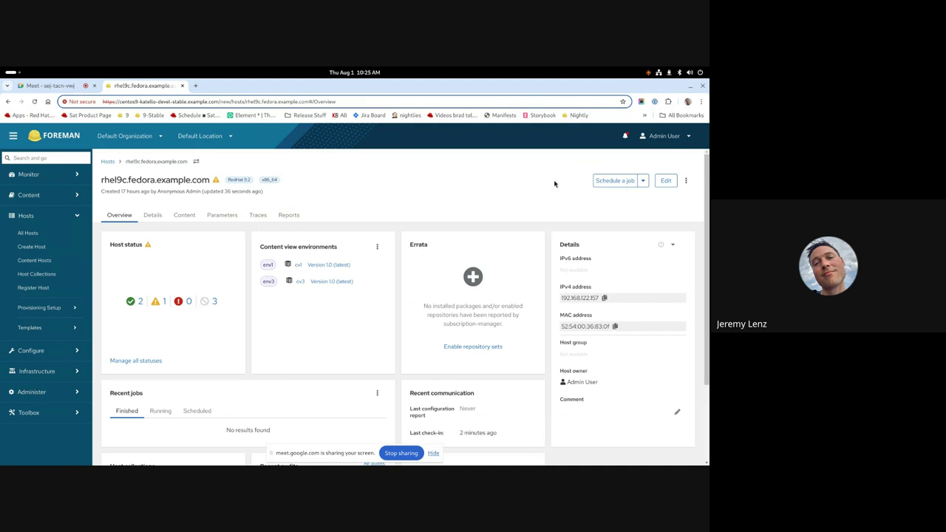
click(108, 162)
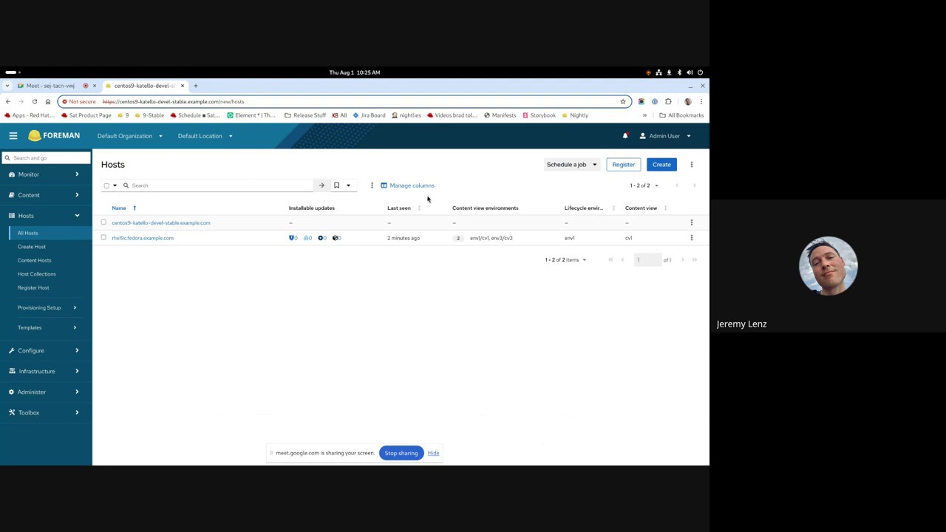
Check rhel9c's two content view environments (env1/cv1, env3/cv3) on the Hosts list, then return to Terminal
drag(453, 207, 517, 210)
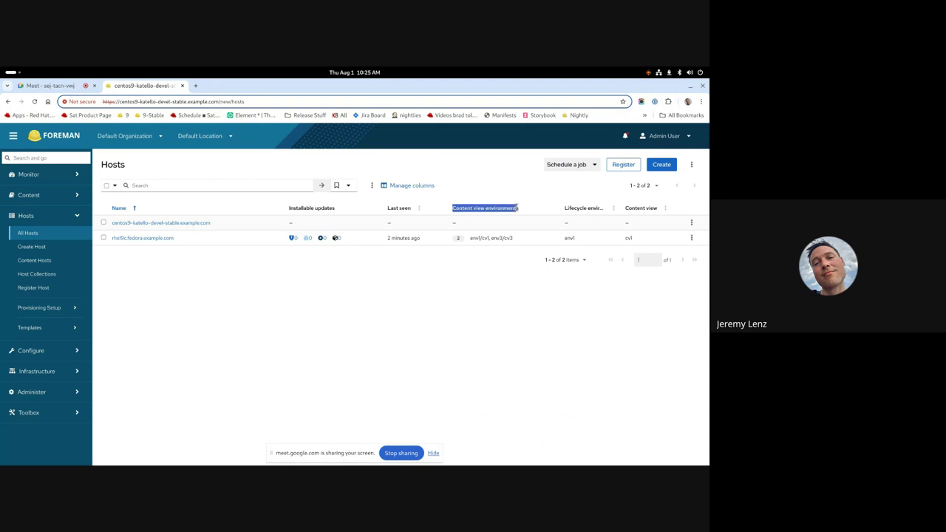
click(520, 209)
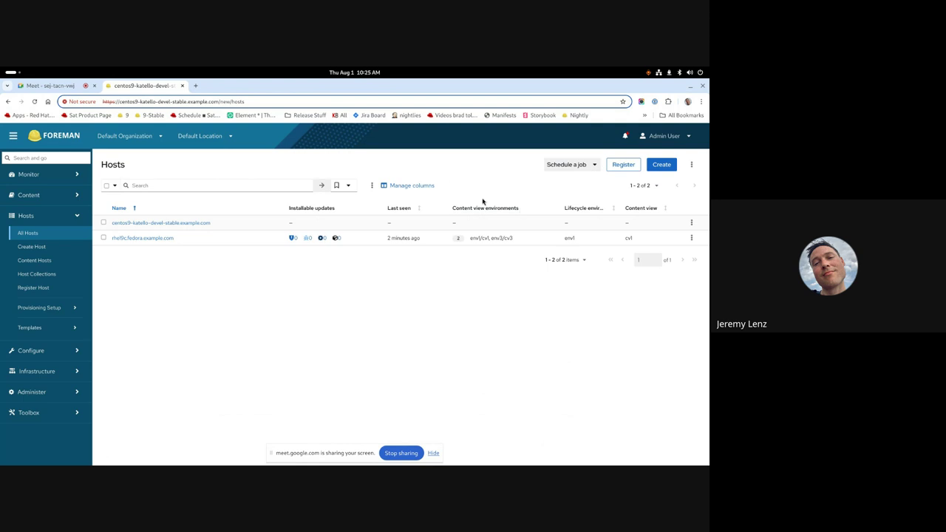
click(488, 240)
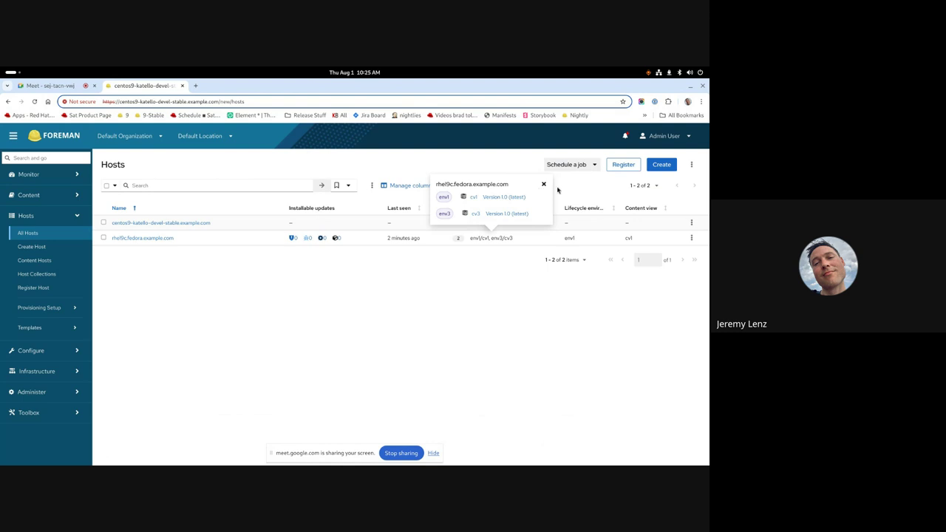
click(543, 185)
key(alt+Tab)
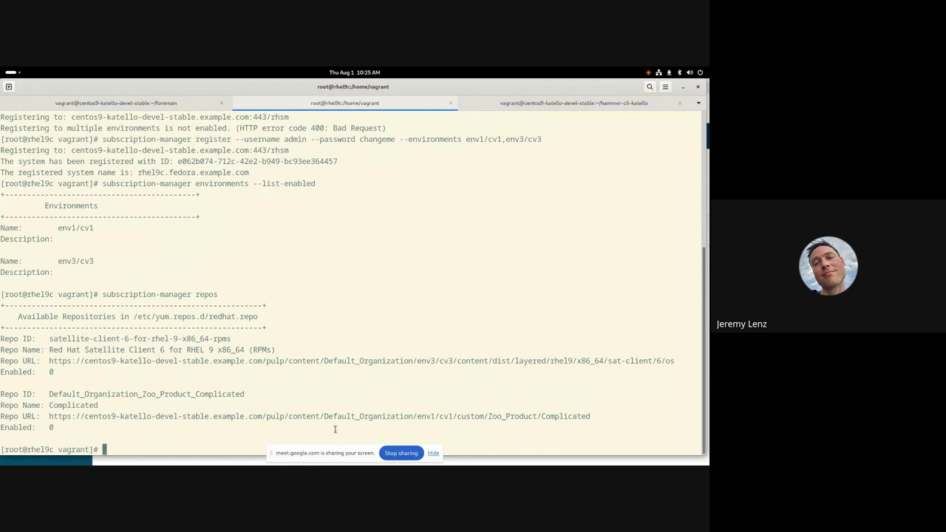
Try setting the client's environments to env1/cv1,env2/cv2 with subscription-manager, which is denied with 403
text(subscription-manager environment)
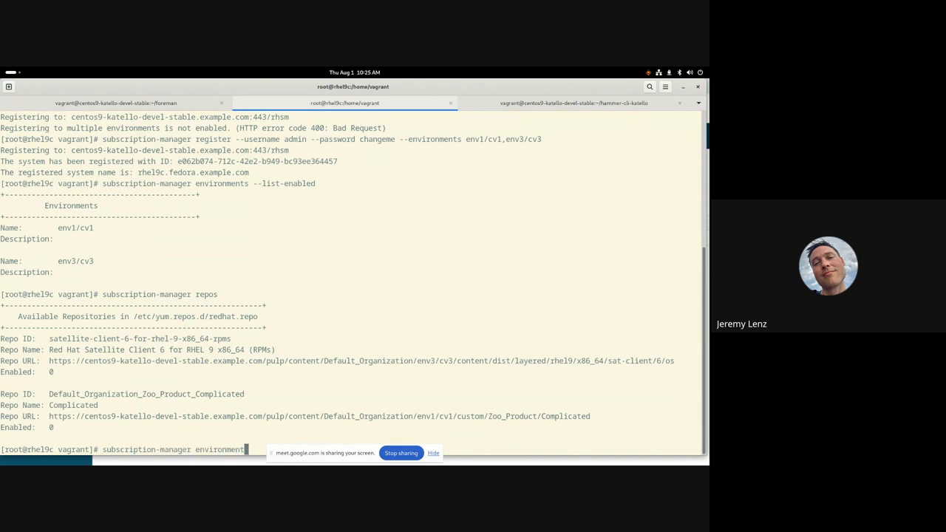
text(s --set)
drag(270, 452, 341, 441)
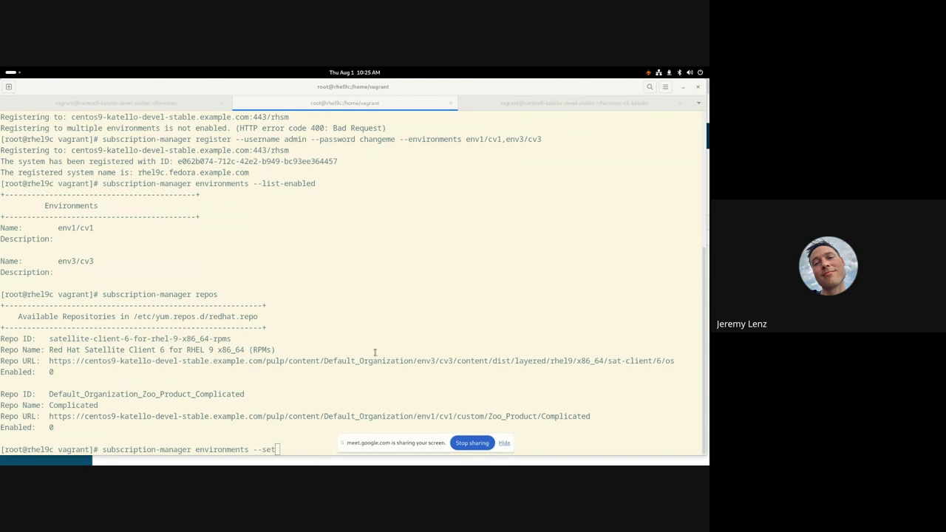
click(357, 372)
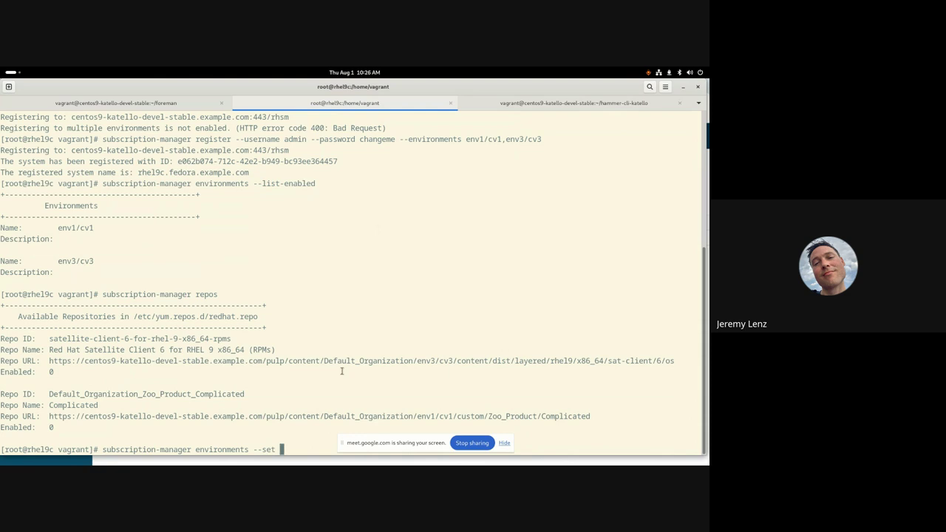
key(Return)
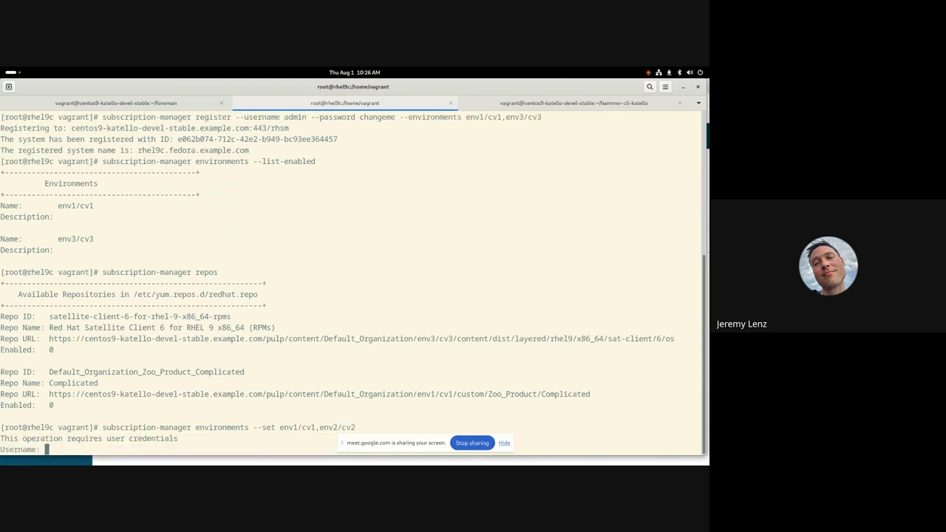
key(Return)
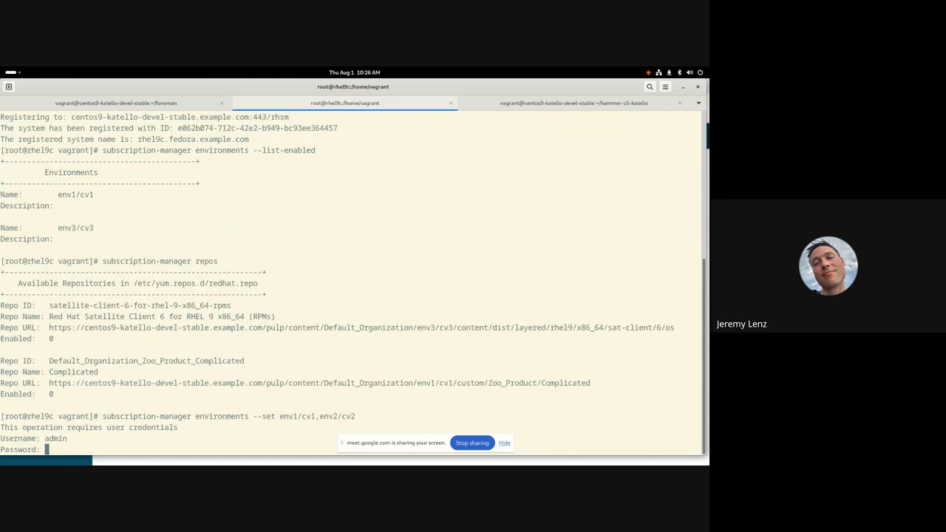
key(Return)
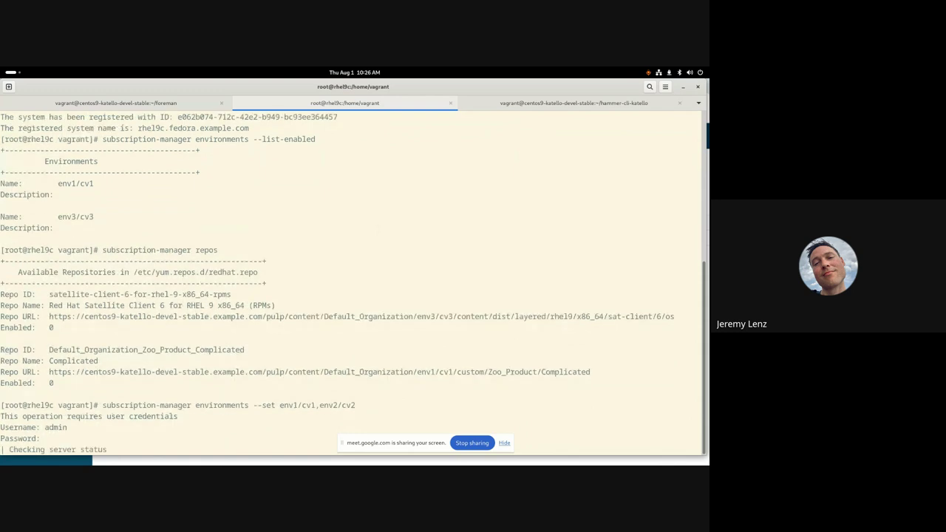
Rerun the environments --set command with --username admin added, getting 'Environments updated'
key(Up)
key(ctrl+Left)
key(ctrl+Left)
key(ctrl+Left)
key(ctrl+Left)
key(ctrl+Left)
key(ctrl+Left)
key(ctrl+Right)
key(Right)
text(--username admin)
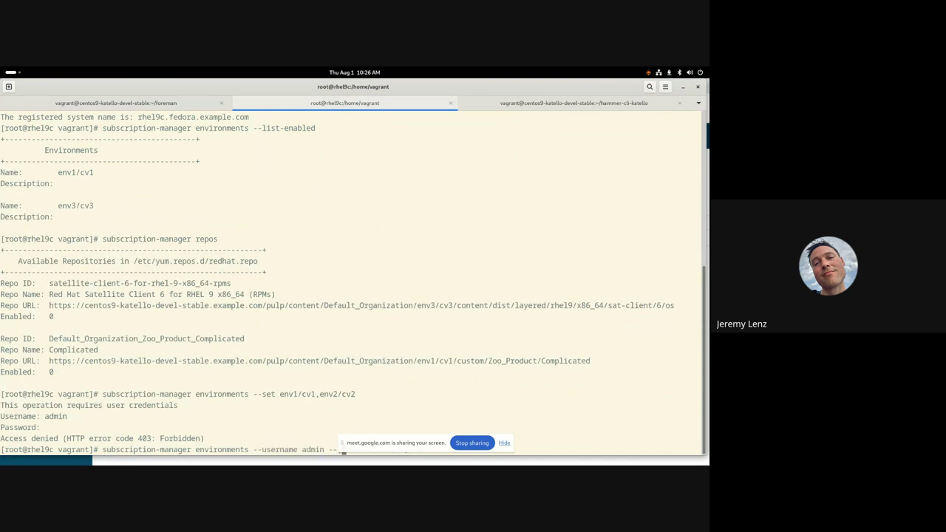
key(Right)
key(Right)
key(Return)
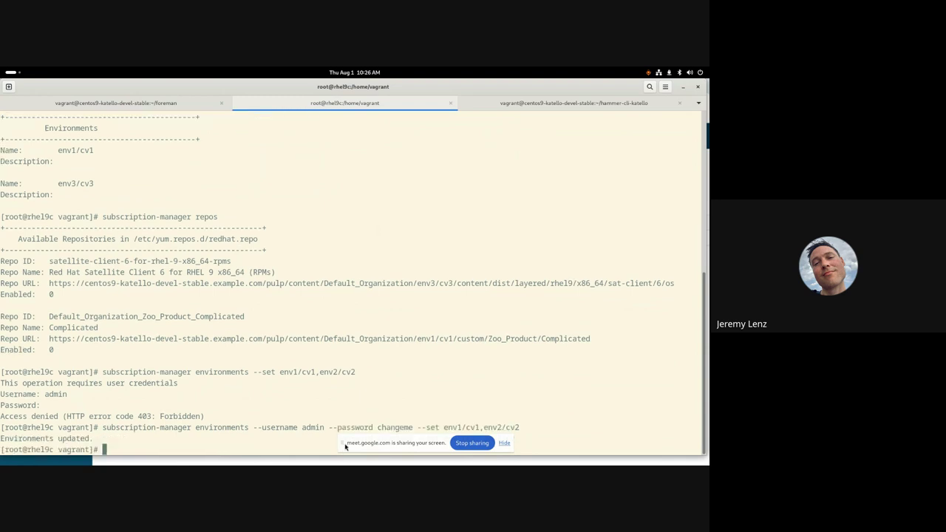
drag(346, 446, 486, 290)
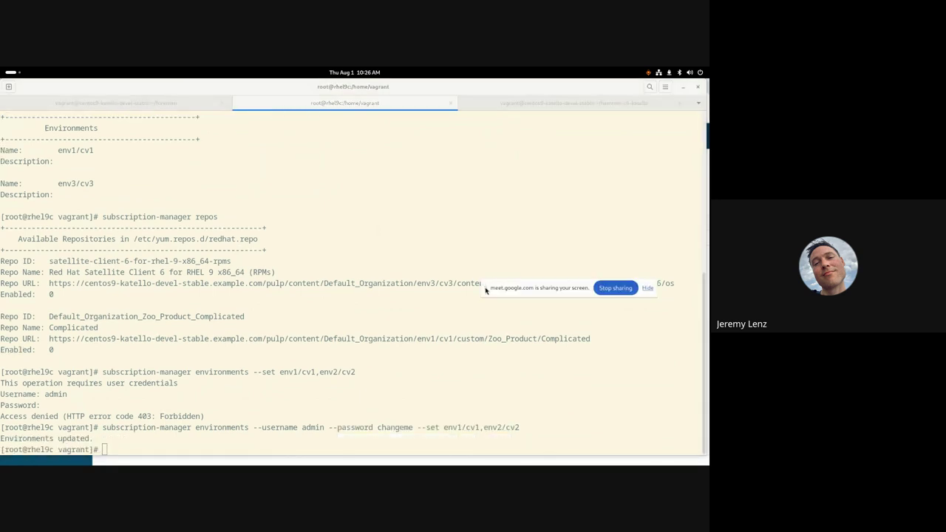
List the client's enabled environments (env1/cv1, env2/cv2) and copy the env1/cv1,env2/cv2 value
click(484, 290)
key(Up)
key(Up)
key(Up)
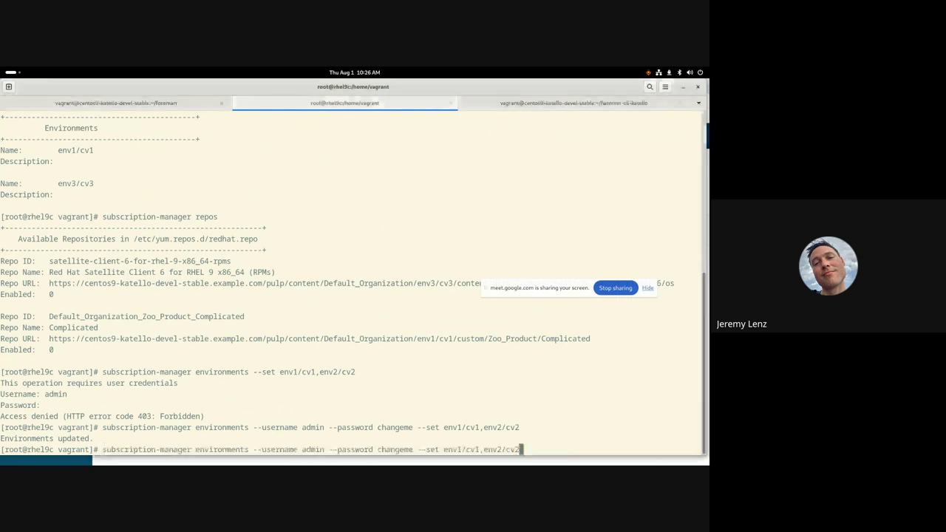
key(Up)
key(Up)
key(Up)
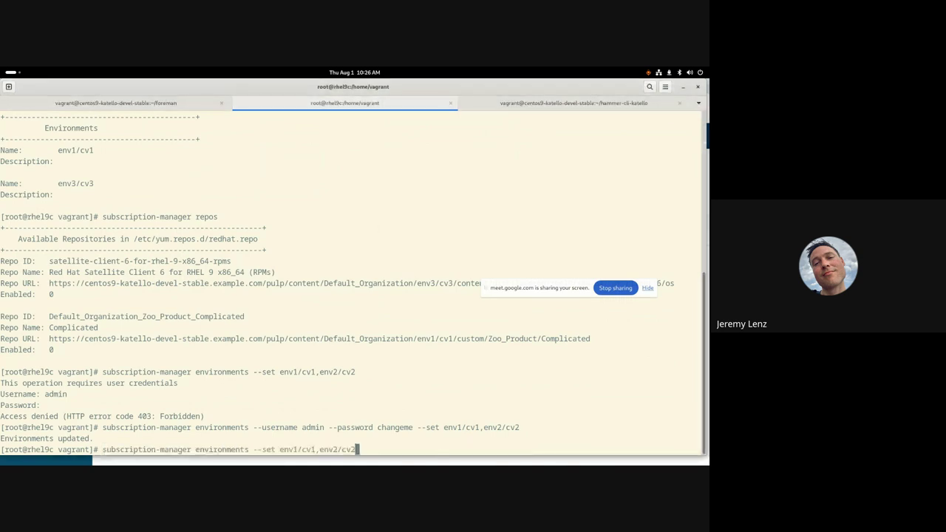
key(Return)
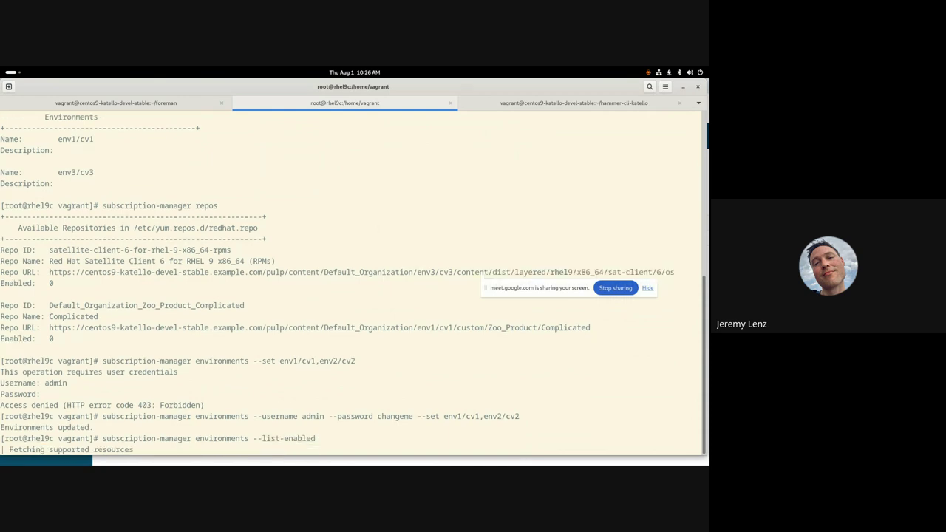
drag(58, 383, 117, 414)
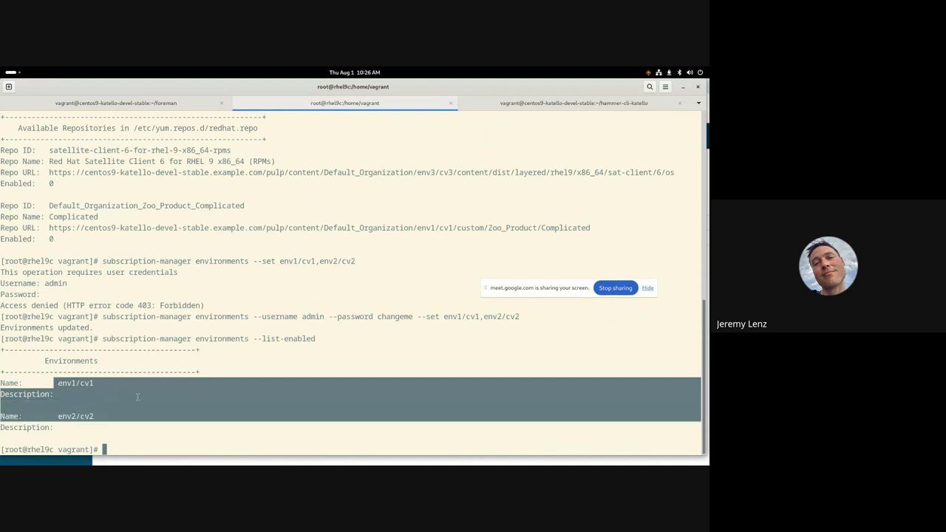
click(117, 415)
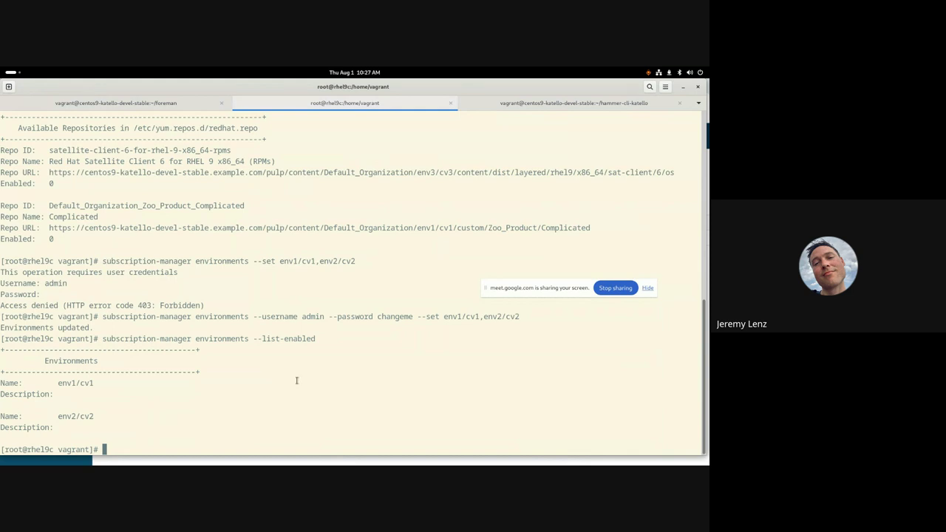
drag(32, 371, 129, 420)
click(129, 420)
drag(39, 360, 130, 428)
click(130, 420)
drag(443, 316, 521, 317)
key(ctrl+c)
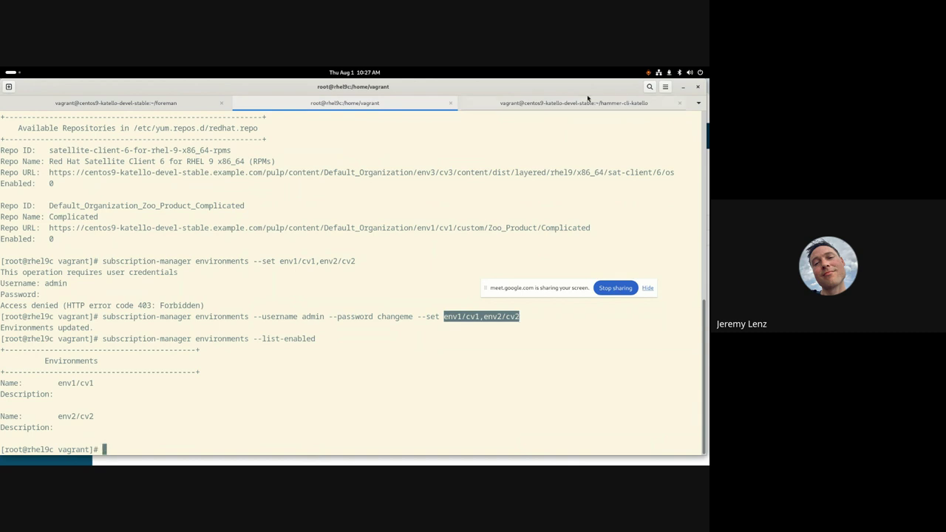
click(589, 102)
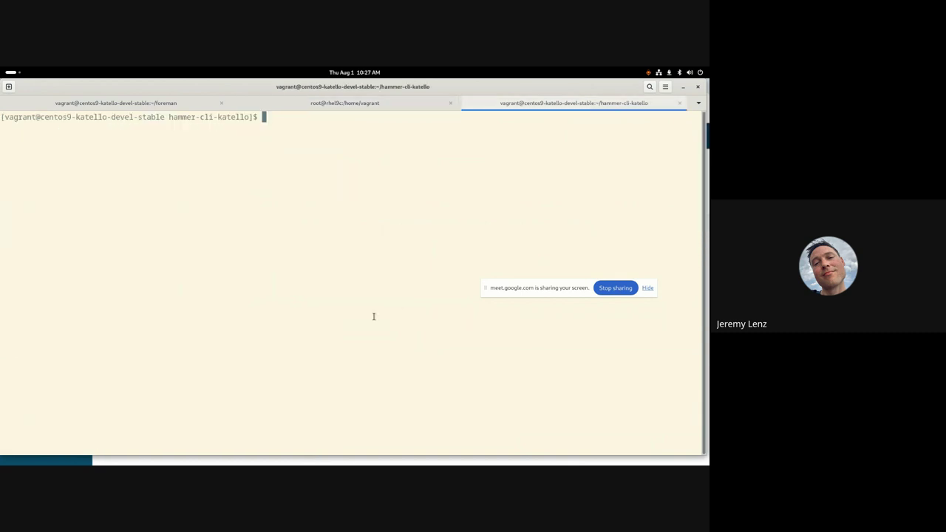
List hosts with hammer and try updating host 3 with content-view-environments env1/cv1,env2/cv2
text(hammer host list)
key(Return)
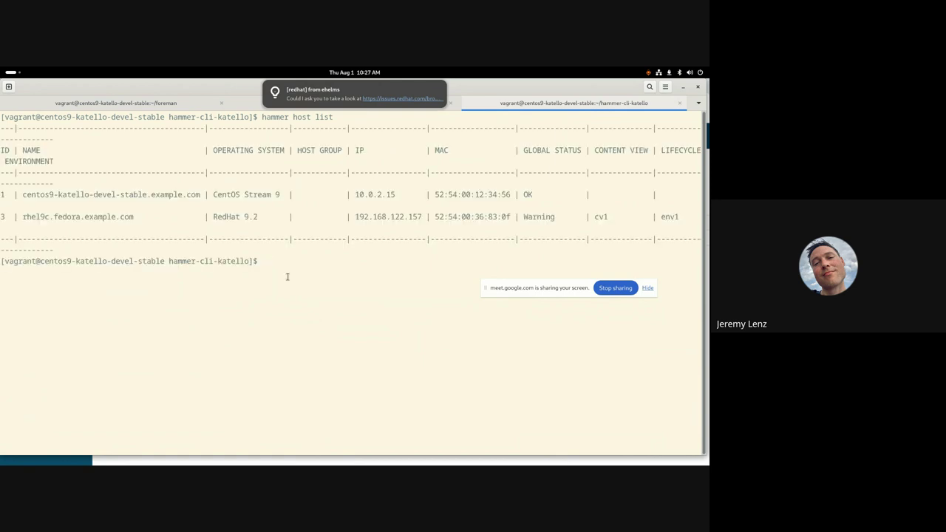
text(hammer host update --id 3)
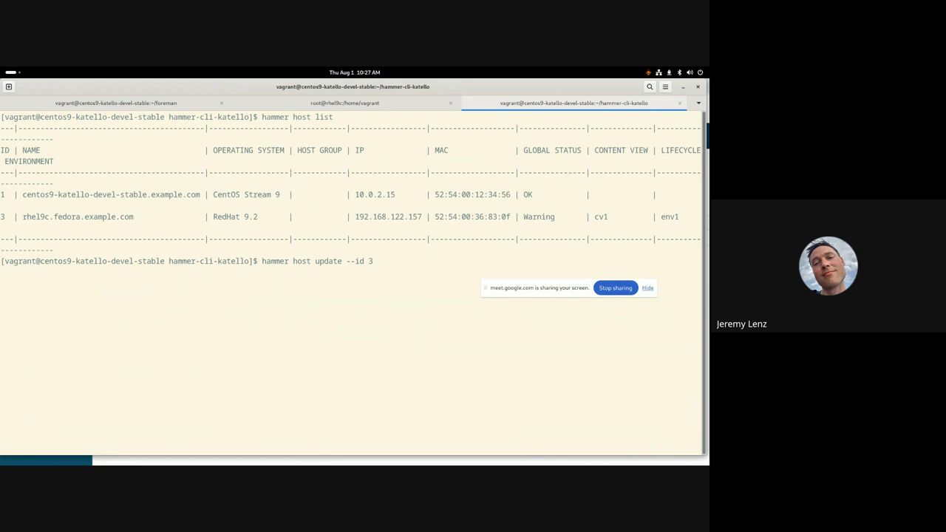
text( content-view-environments)
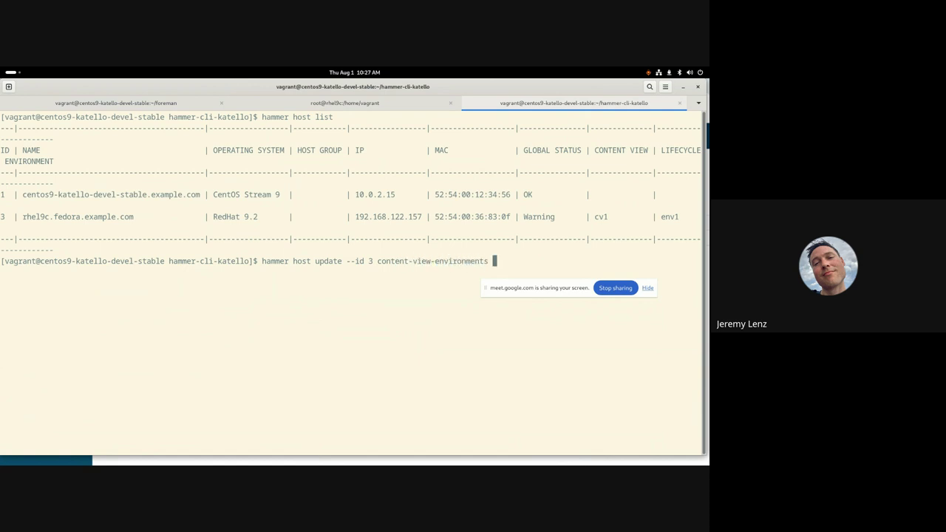
key(ctrl+shift+v)
key(Return)
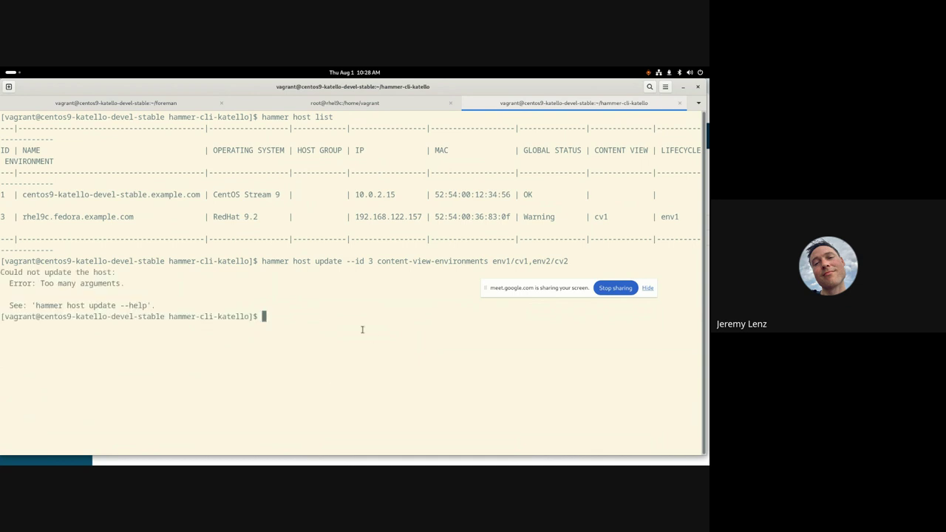
Add the missing -- to --content-view-environments and rerun, getting 'Host updated.'
key(Up)
key(Left)
key(Left)
key(Left)
key(ctrl+Left)
key(ctrl+Left)
key(ctrl+Left)
key(ctrl+Left)
key(ctrl+Left)
key(ctrl+Left)
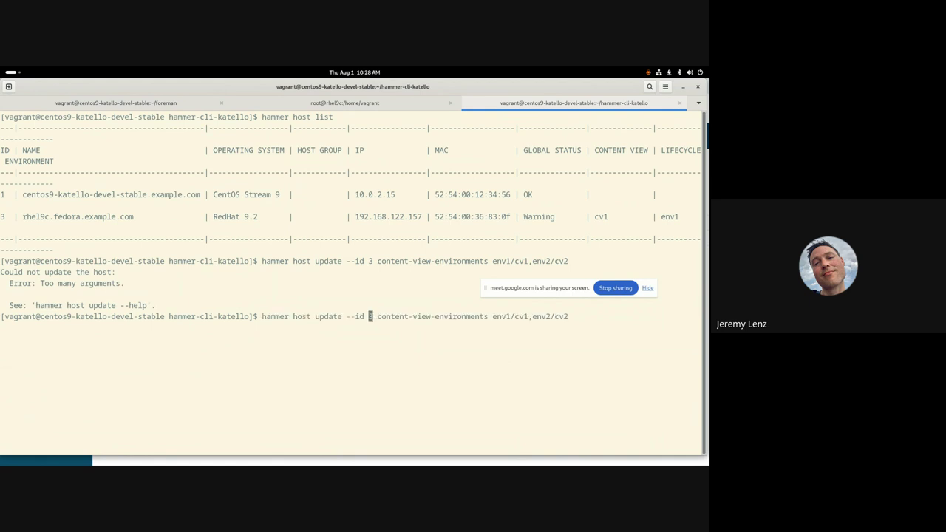
text(--)
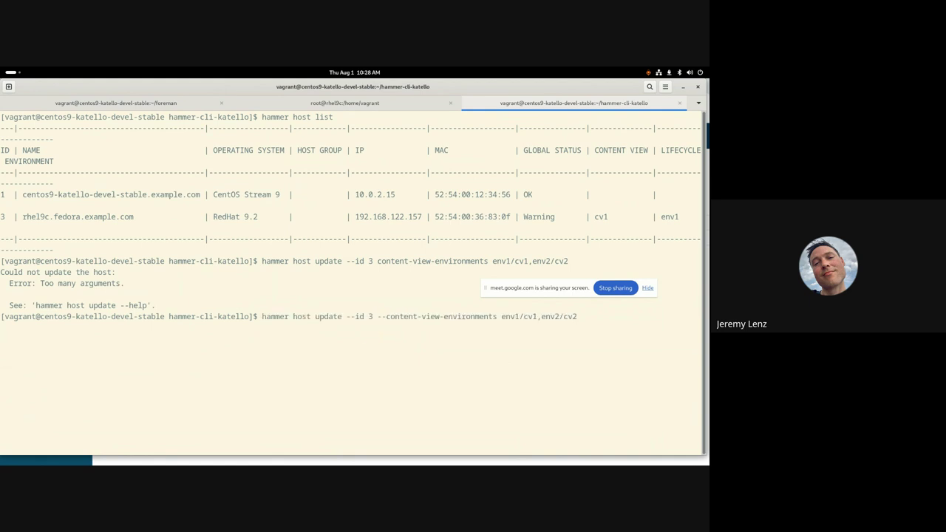
key(Return)
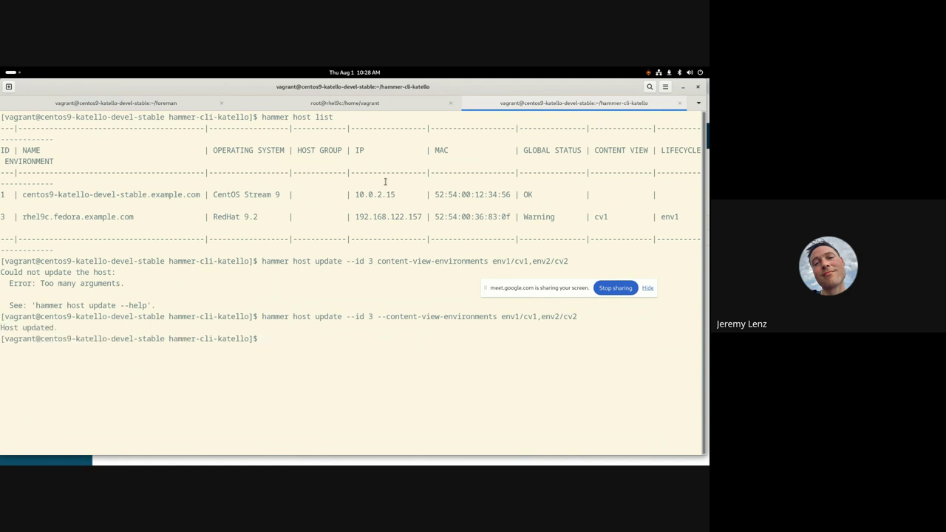
click(296, 108)
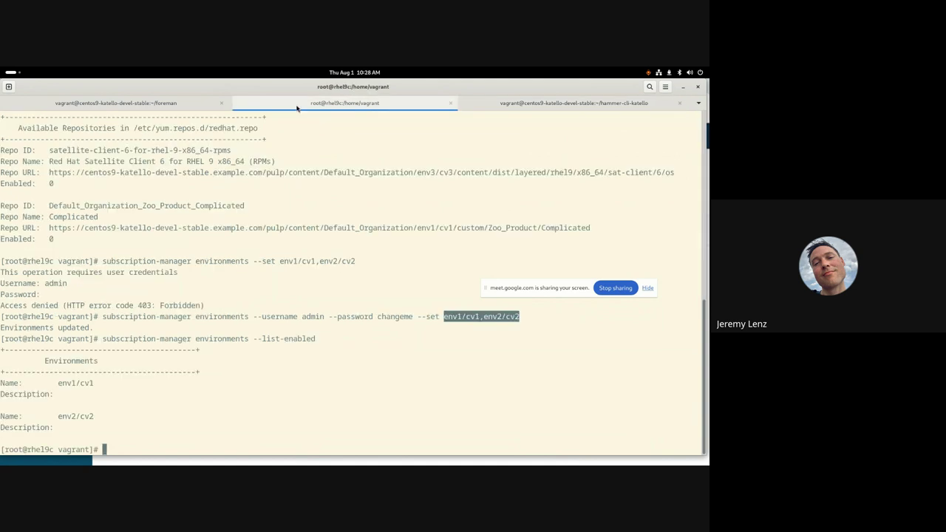
Re-list the client's enabled environments before returning to the hammer session
key(Up)
key(Return)
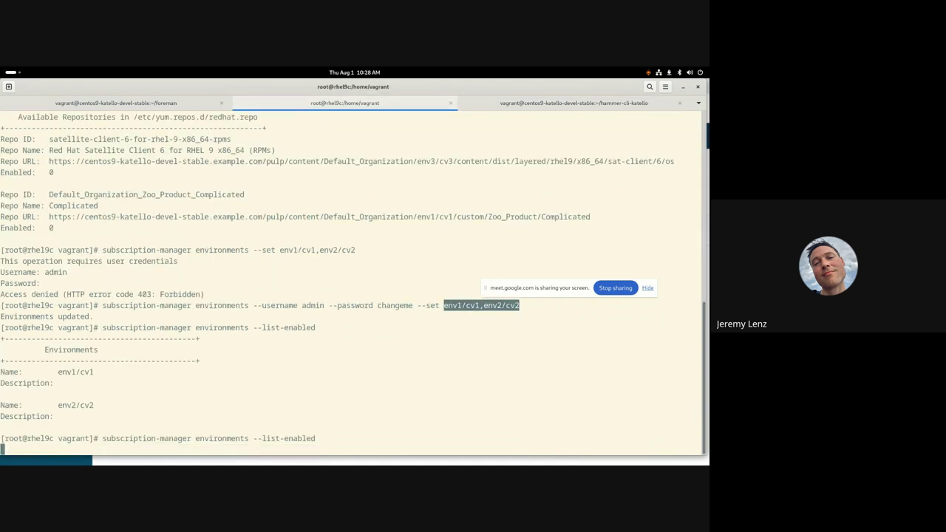
click(547, 103)
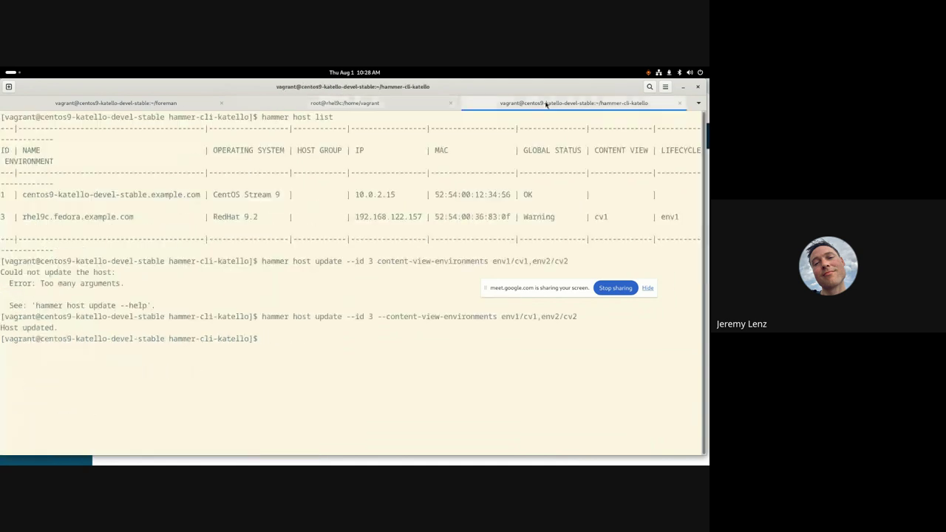
click(414, 106)
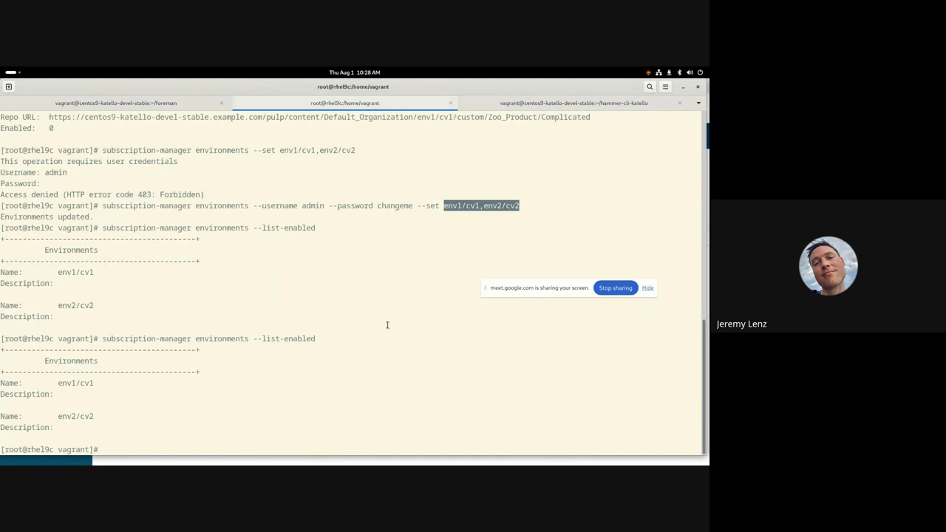
key(ctrl+Page_Down)
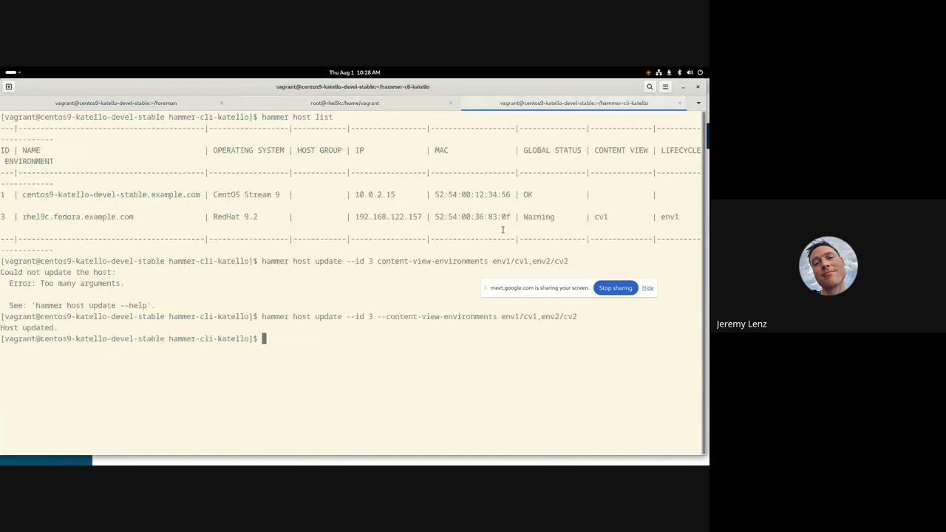
Update host 3 via hammer to content view environments env1/cv1,env3/cv3
key(Up)
key(BackSpace)
text(3)
key(Left)
key(Left)
key(Left)
key(Left)
key(BackSpace)
text(3)
key(Return)
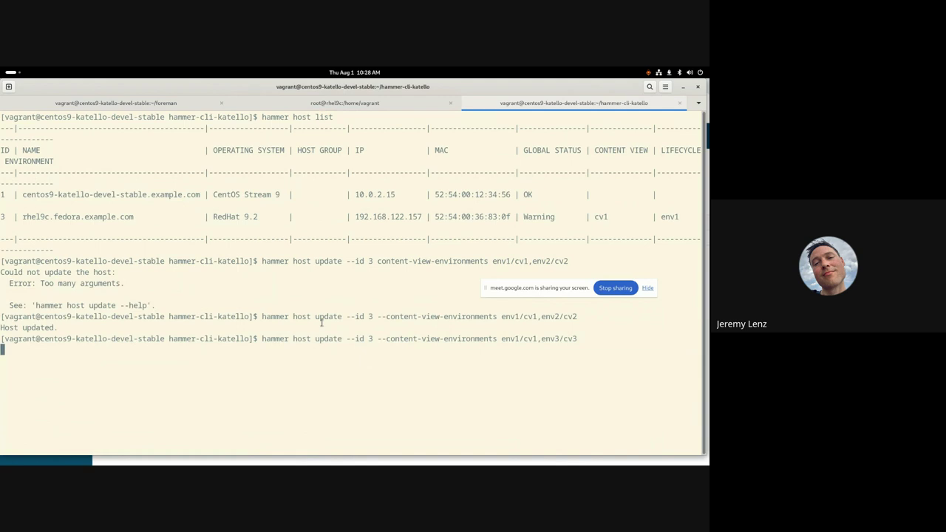
List the client's enabled environments, now showing env1/cv1 and env3/cv3
click(360, 105)
key(Up)
key(Return)
drag(18, 372, 113, 427)
click(113, 427)
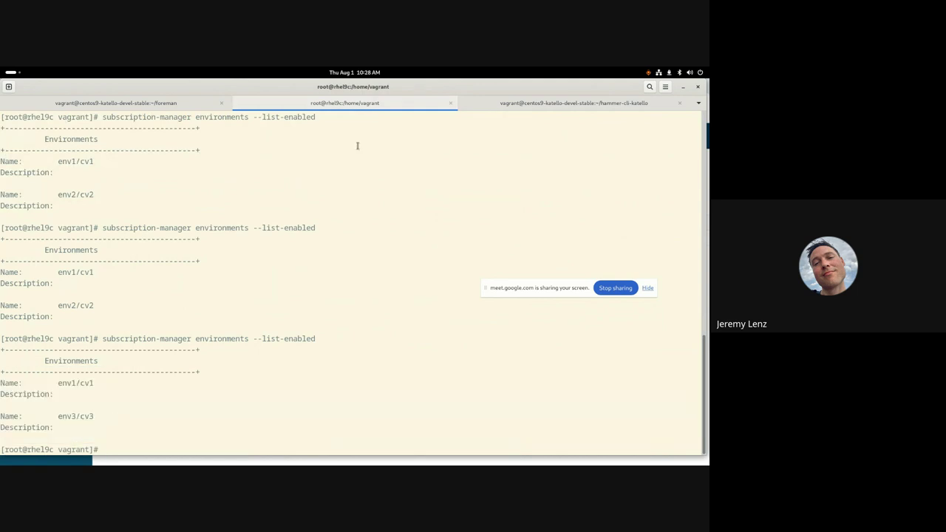
Draft a hammer update using content-view-environment-ids [2,3], then recall the env1/cv1,env2/cv2 update command
click(544, 104)
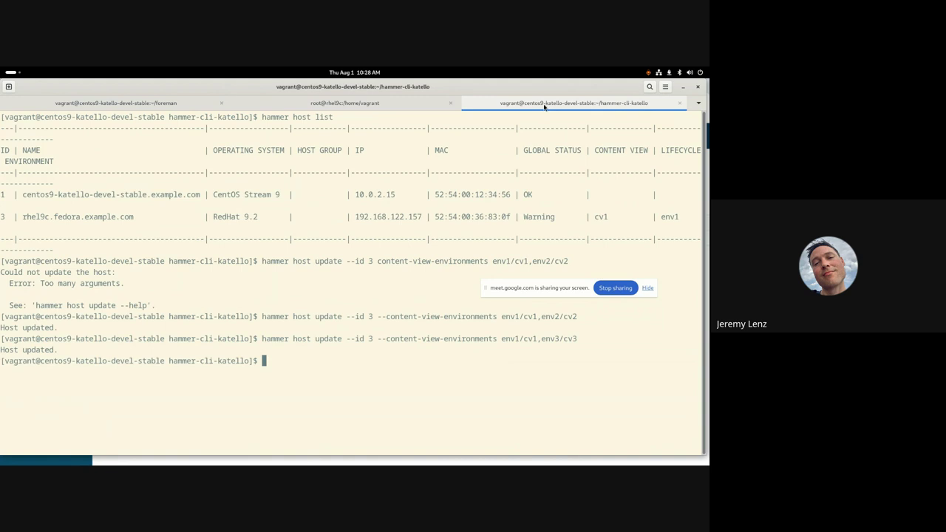
key(Up)
key(Left)
key(Left)
key(Left)
key(Left)
key(Left)
key(Left)
key(Left)
key(Left)
key(Left)
key(Left)
key(Left)
key(Left)
key(Left)
key(Left)
key(Left)
key(Left)
key(Left)
key(Left)
key(BackSpace)
text(-)
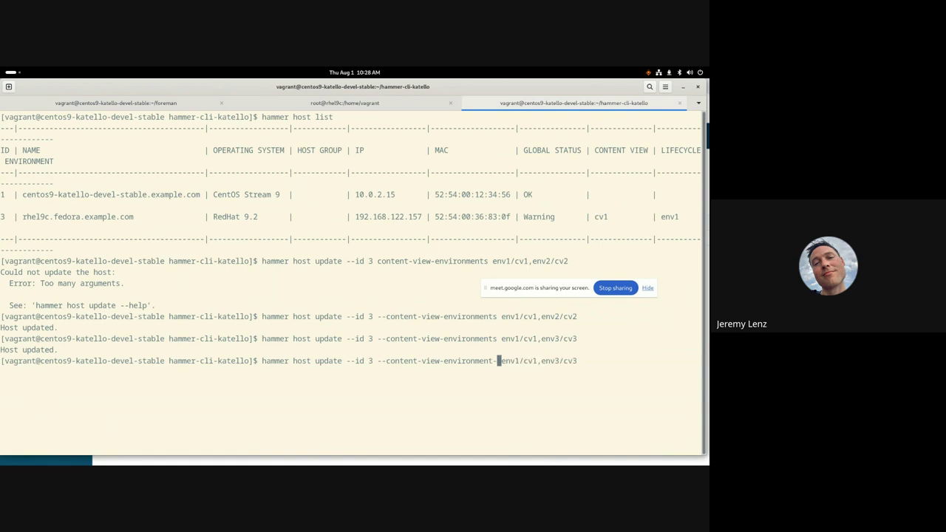
text(ids)
key(Right)
key(Right)
key(Right)
key(Right)
key(Right)
key(Right)
key(Right)
key(Right)
key(Right)
key(Right)
key(Right)
key(Right)
key(Right)
key(Right)
key(Right)
key(Right)
key(Right)
key(BackSpace)
key(BackSpace)
key(BackSpace)
key(BackSpace)
key(BackSpace)
key(BackSpace)
key(BackSpace)
key(BackSpace)
key(BackSpace)
key(BackSpace)
key(BackSpace)
key(BackSpace)
key(BackSpace)
key(BackSpace)
key(BackSpace)
key(BackSpace)
text([2,3])
key(Up)
key(Up)
key(alt+Tab)
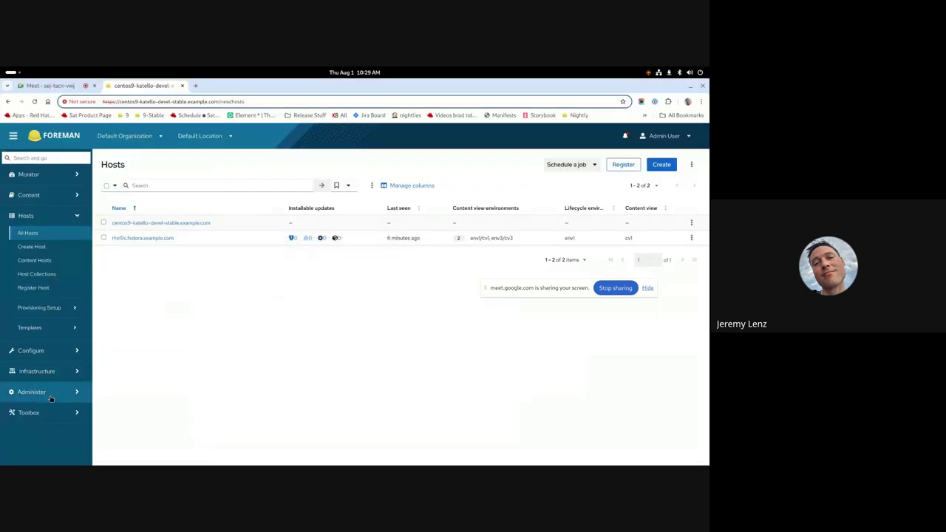
Change 'Allow multiple content views' under Administer > Settings > Content to No and submit
click(41, 393)
click(35, 408)
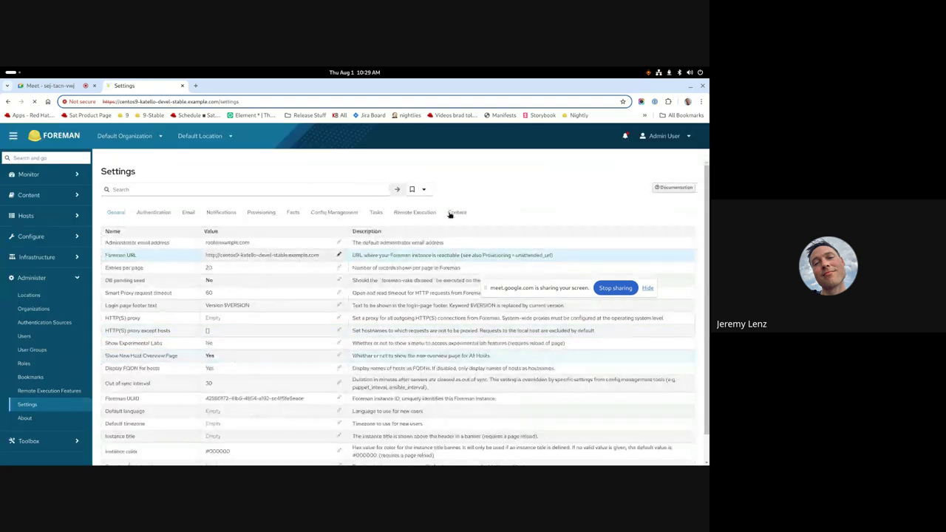
click(457, 214)
click(232, 245)
click(272, 168)
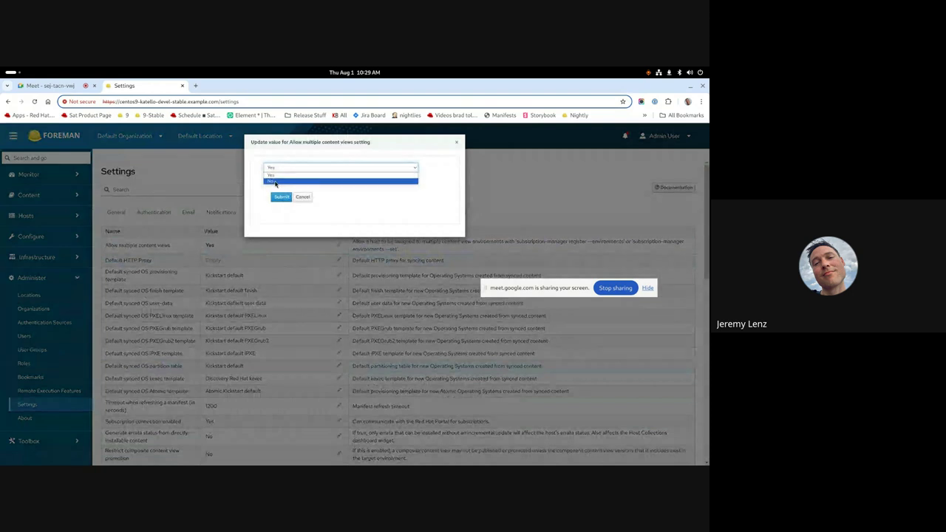
click(275, 183)
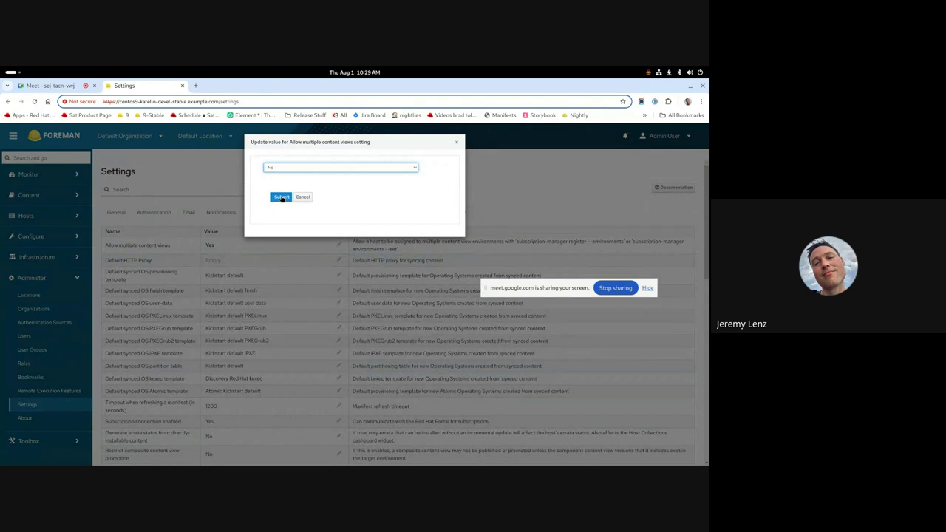
click(282, 197)
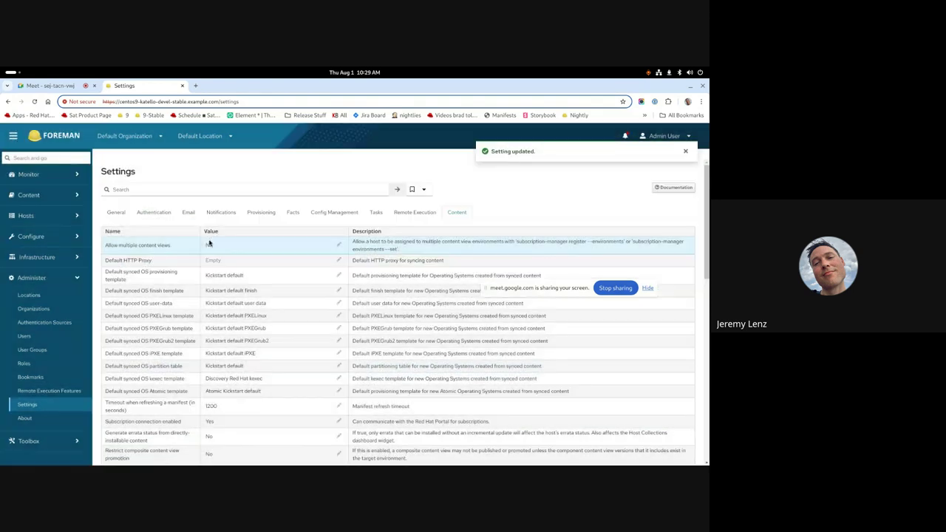
key(alt+Tab)
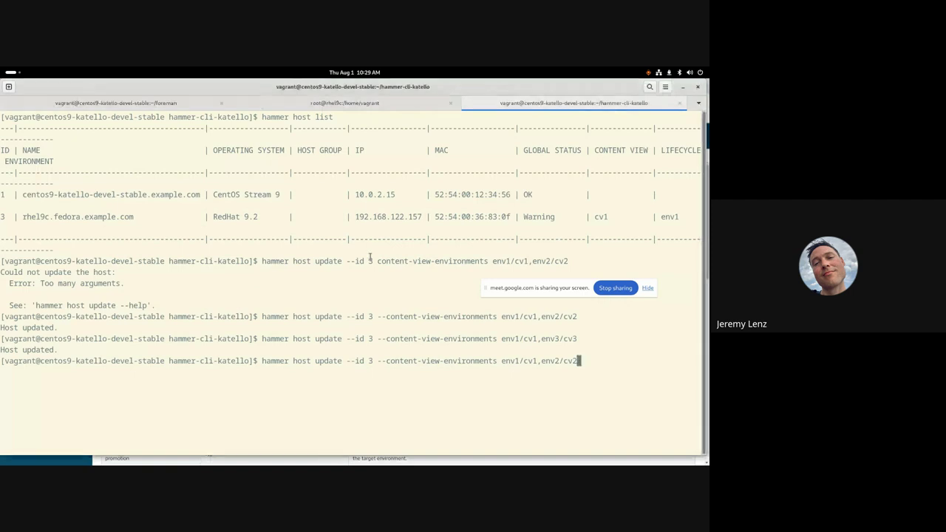
Retry assigning env1/cv1,env2/cv2 via hammer and subscription-manager; both are rejected as not enabled
key(Return)
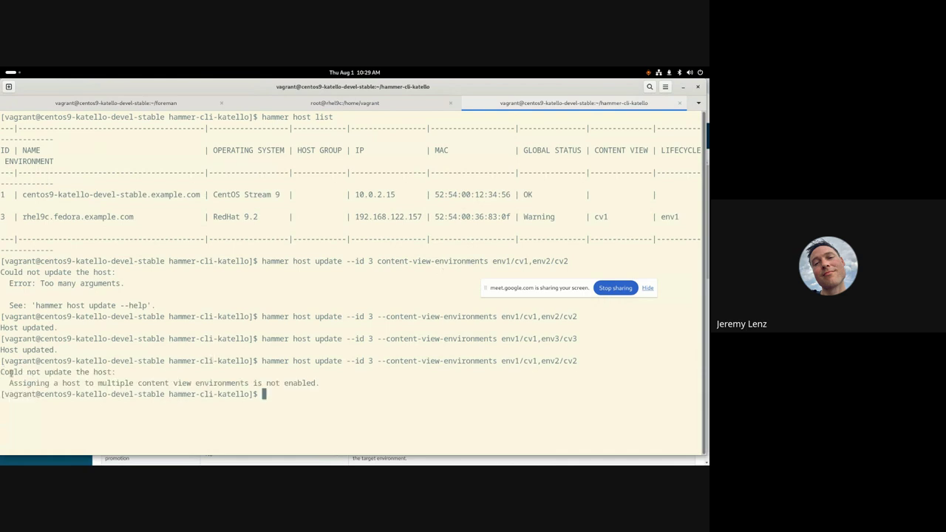
click(311, 106)
key(Up)
key(Up)
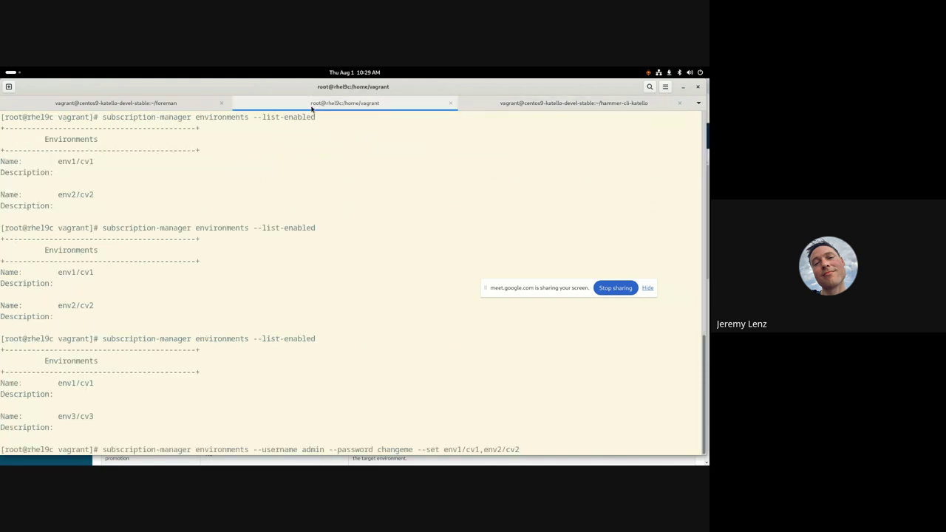
key(Return)
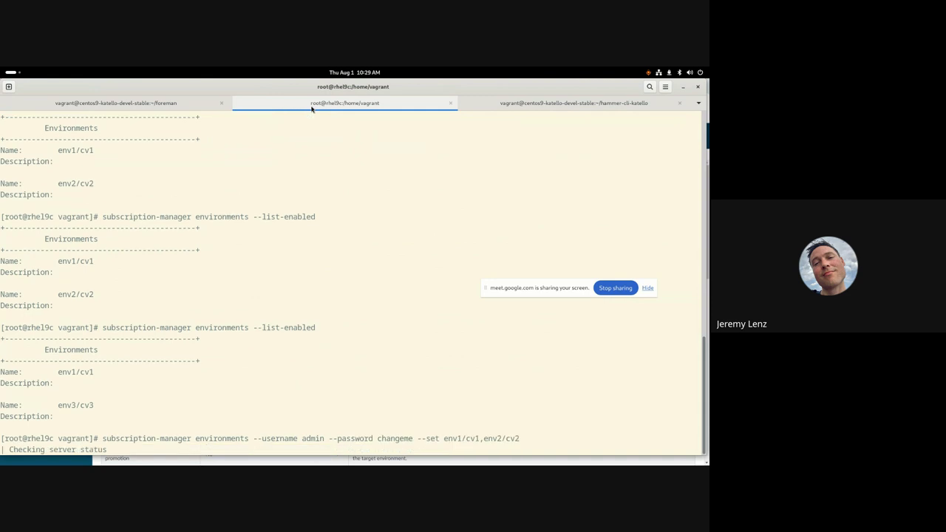
drag(34, 428, 422, 439)
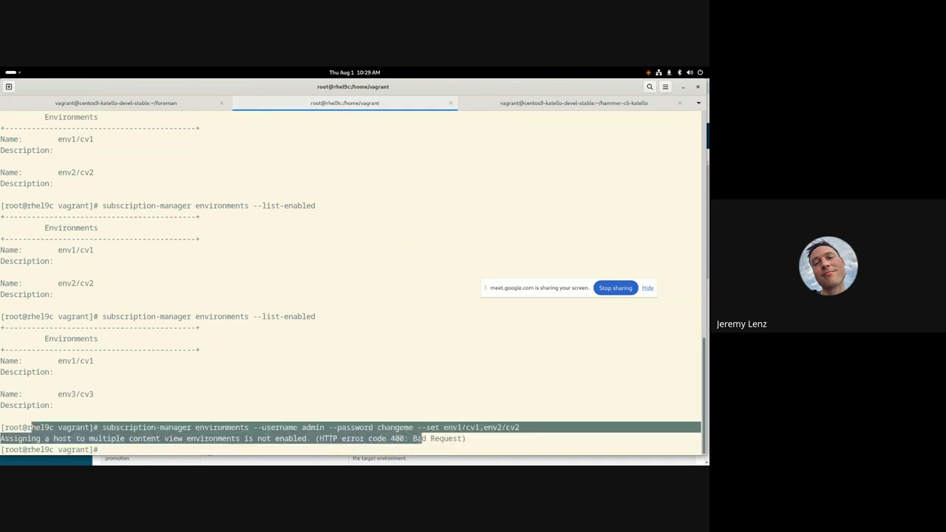
click(423, 439)
Update host 3 via hammer with env1/cv1 as its only environment
click(522, 103)
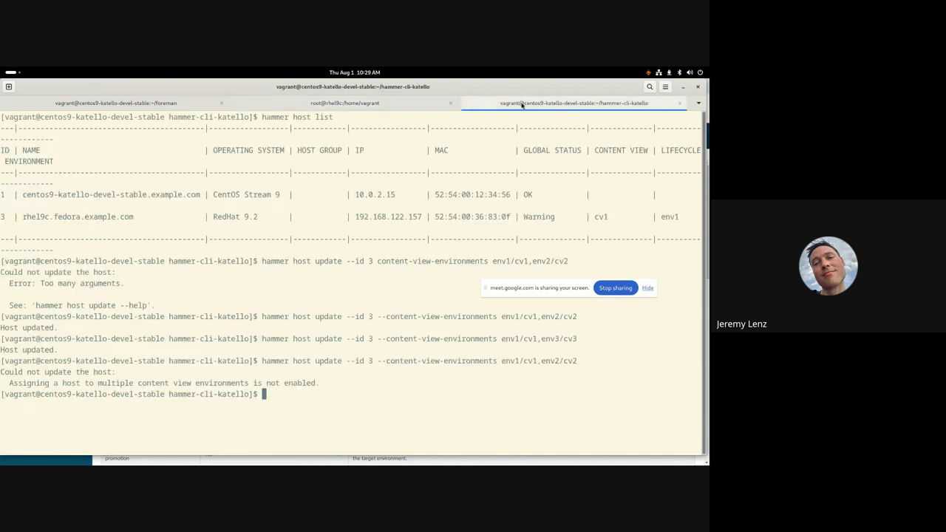
key(Up)
key(BackSpace)
key(BackSpace)
key(BackSpace)
key(BackSpace)
key(BackSpace)
key(BackSpace)
key(BackSpace)
key(BackSpace)
key(BackSpace)
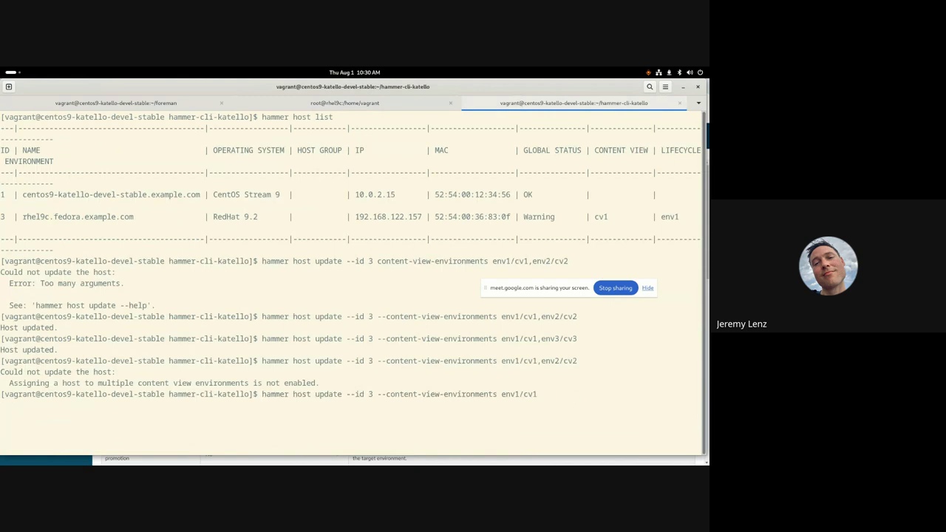
key(Return)
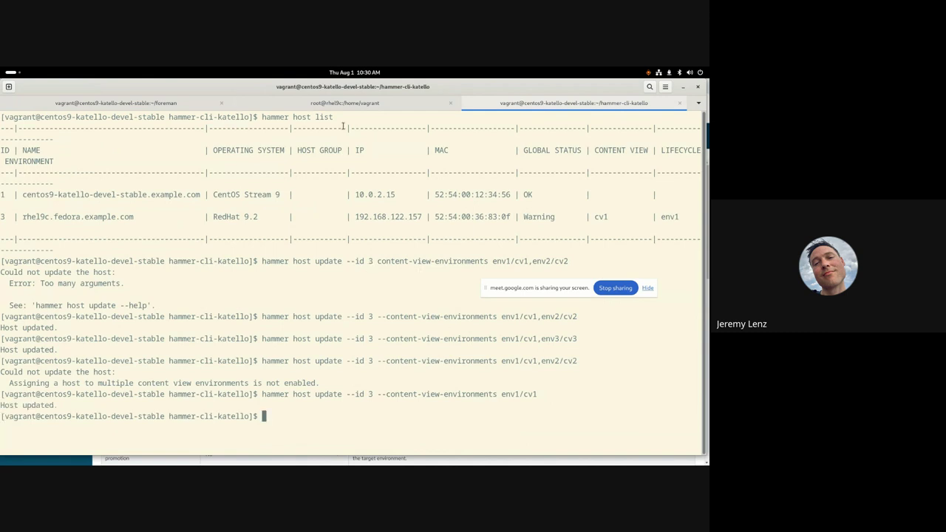
List the client's enabled environments, now only env1/cv1
click(342, 103)
key(Up)
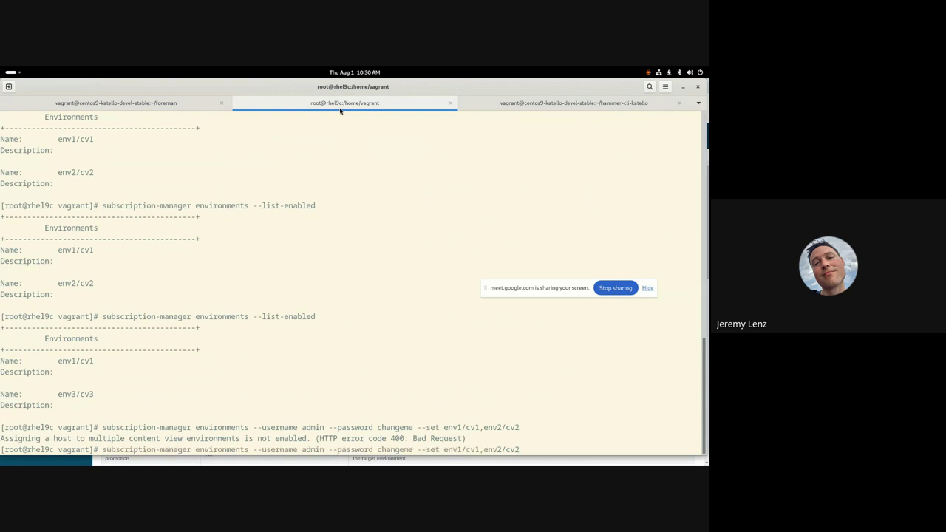
key(Up)
key(Down)
key(Up)
key(Return)
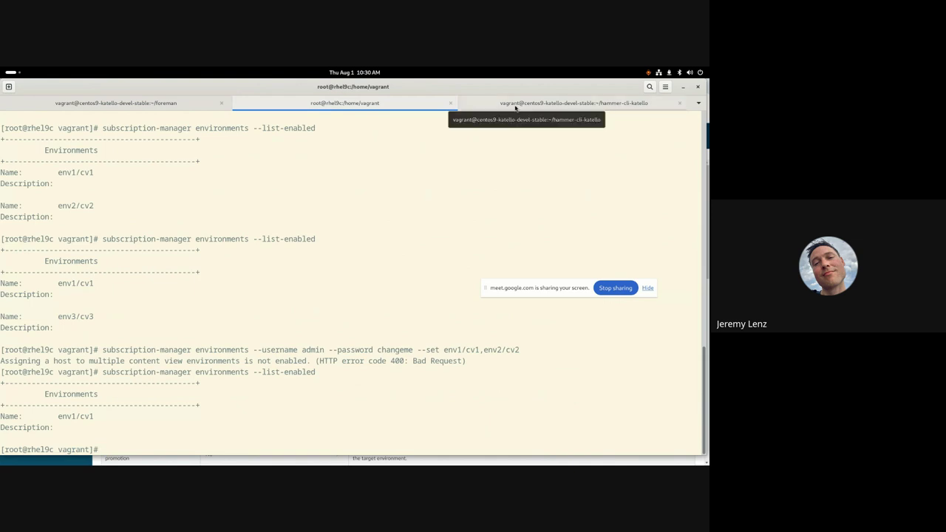
key(alt+Tab)
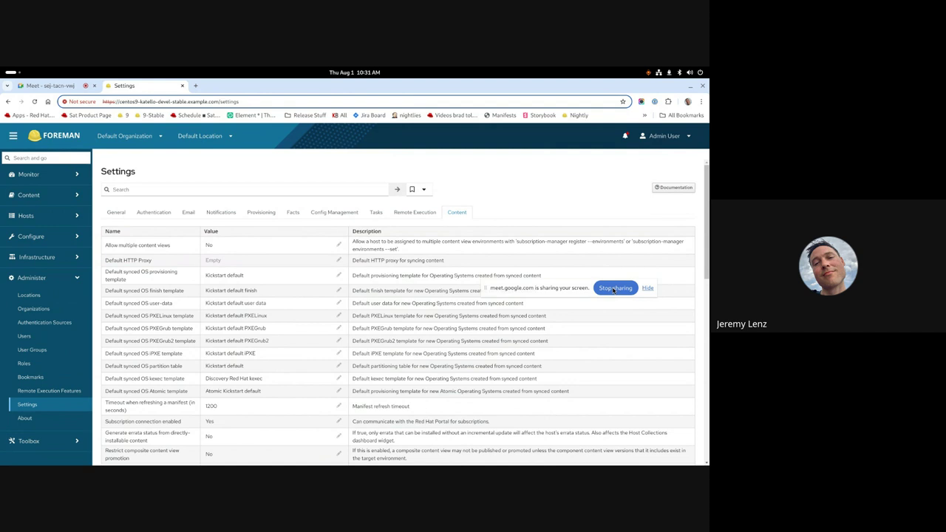
In the Google Meet call, open the in-call messages and stop sharing the screen
click(50, 86)
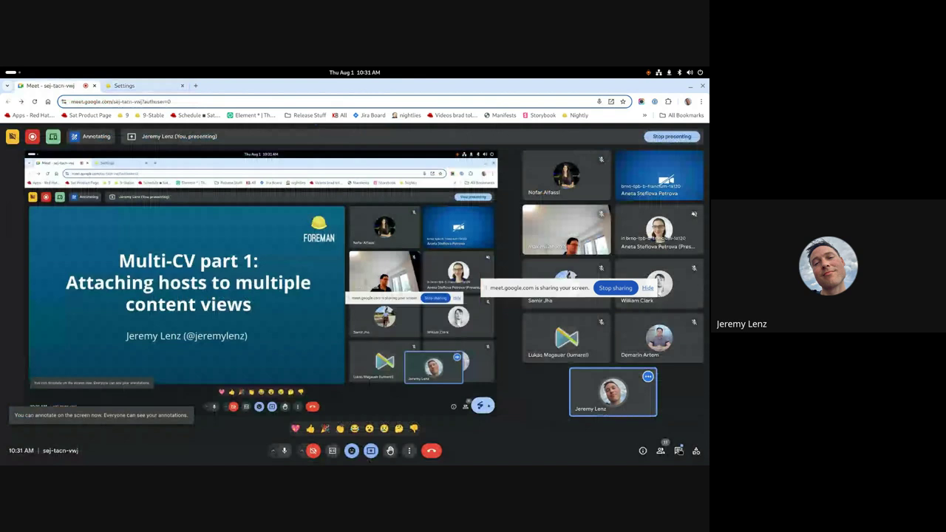
click(679, 451)
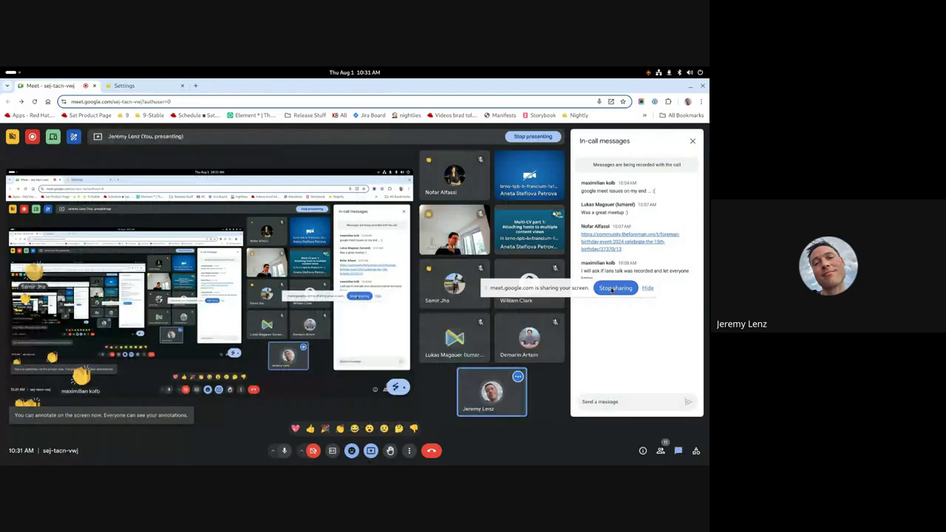
click(613, 289)
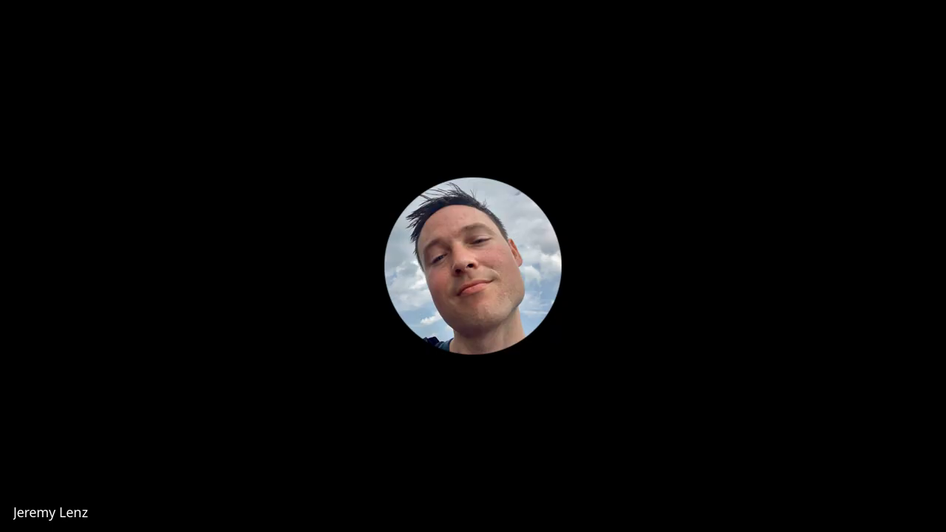
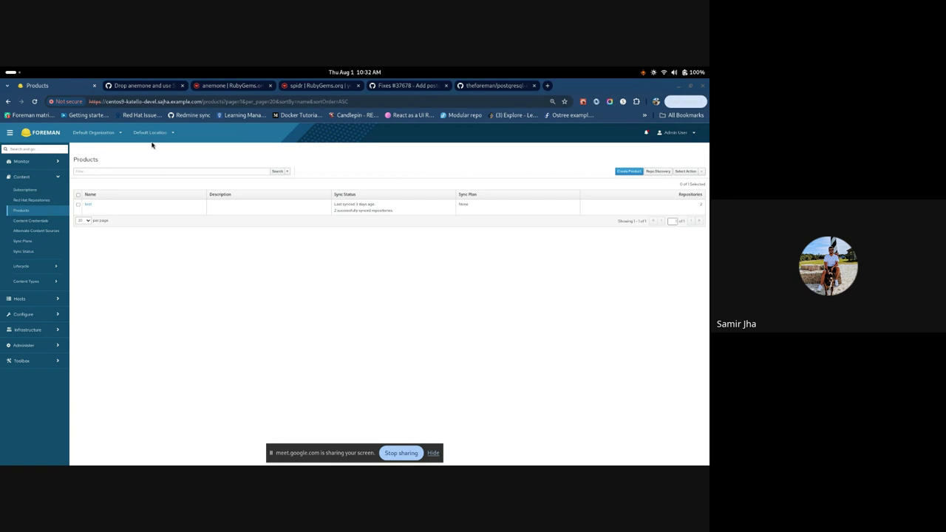
Run a Yum Repositories discovery scan on the previously used fedorapeople fake-repos URL
click(663, 174)
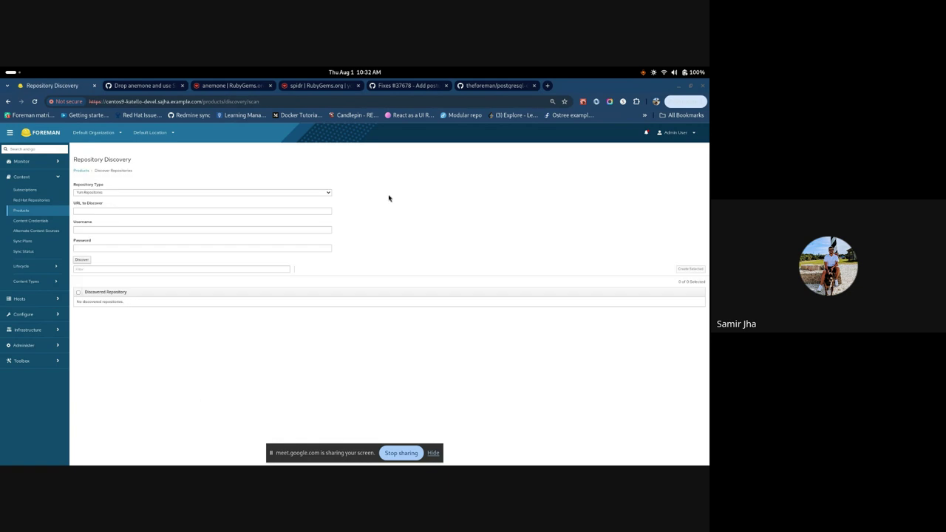
click(155, 193)
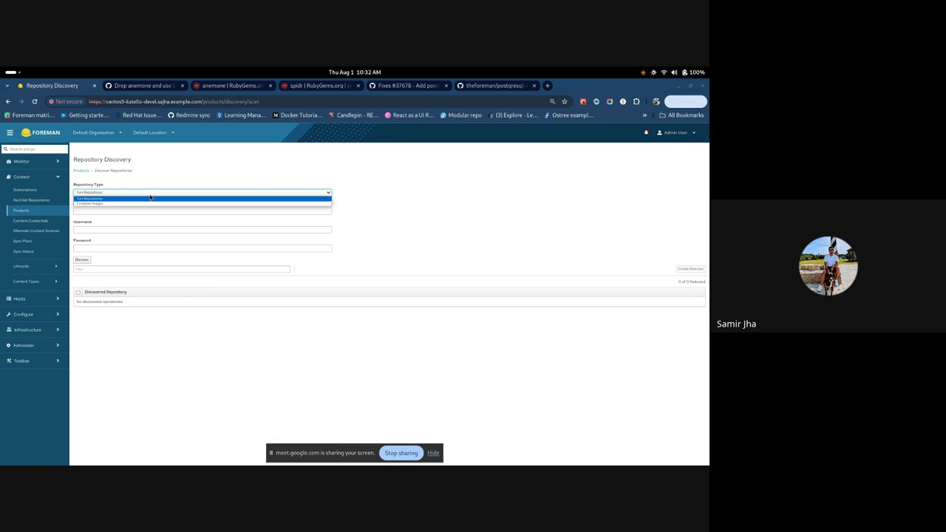
click(141, 199)
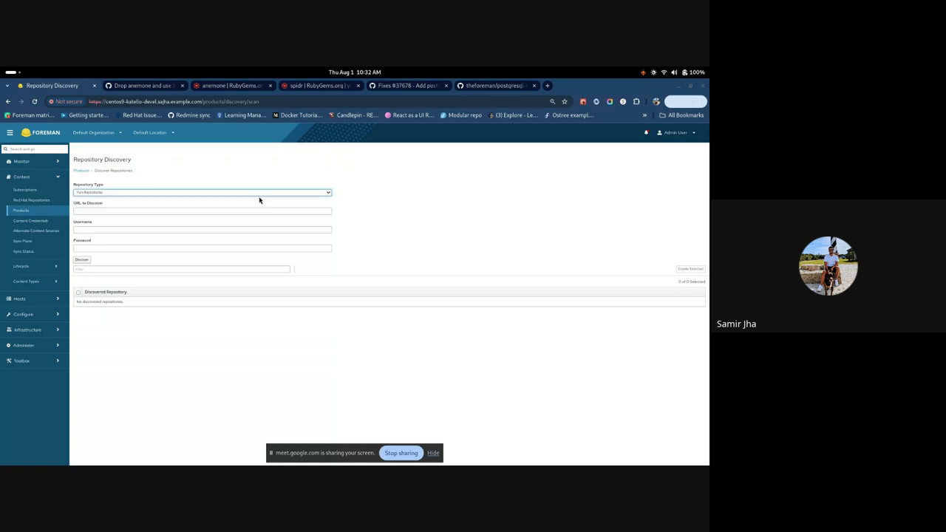
click(136, 212)
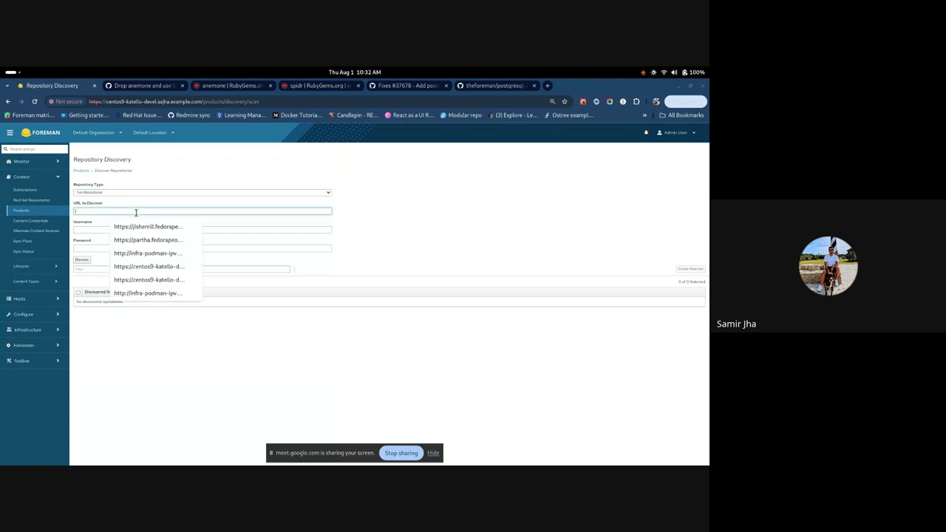
click(148, 226)
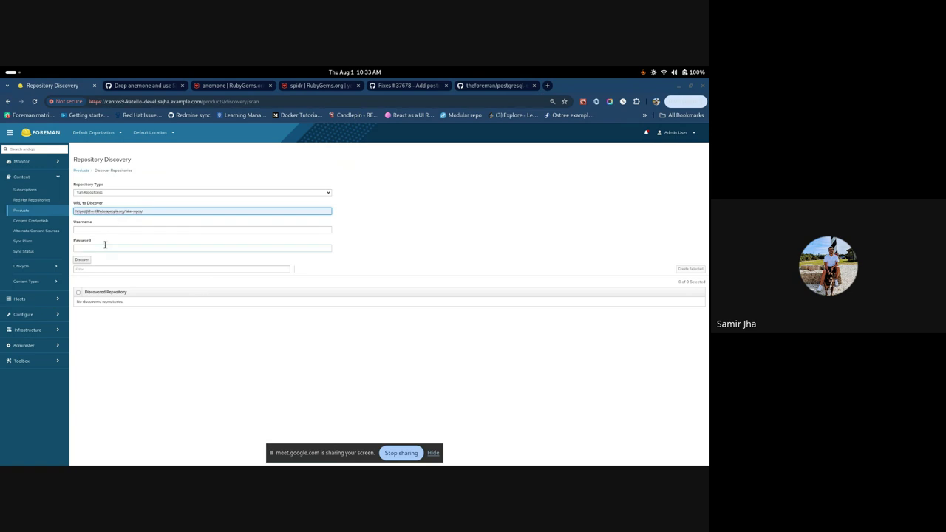
click(82, 260)
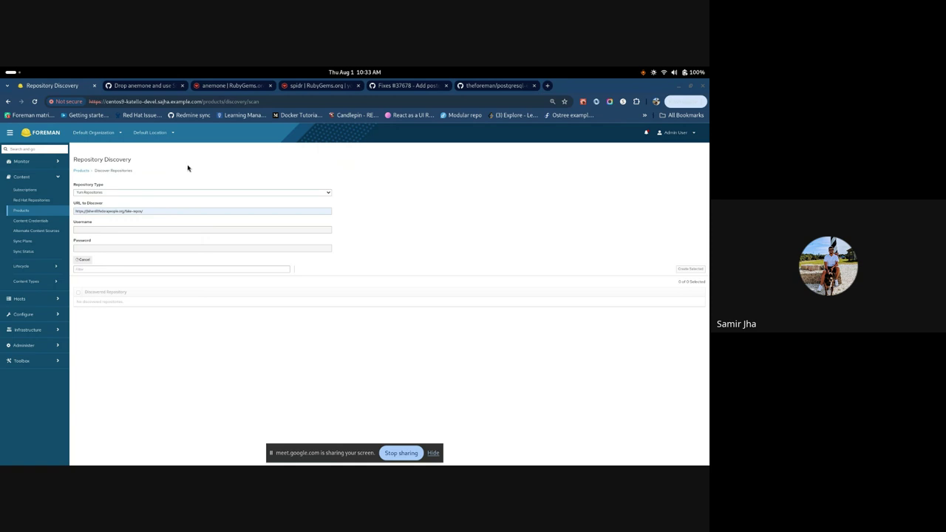
key(super)
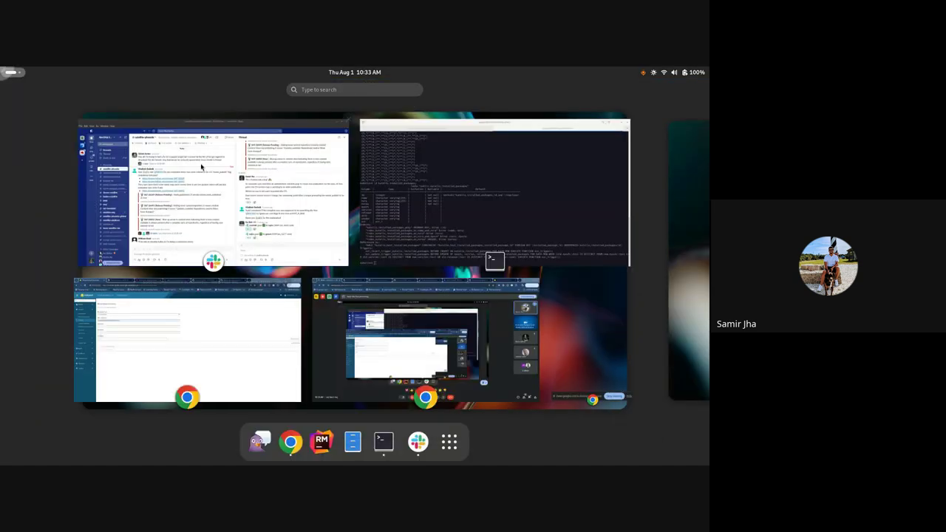
Check the discovery task in the terminal's Foreman log, then return to the ten discovered repositories
click(493, 191)
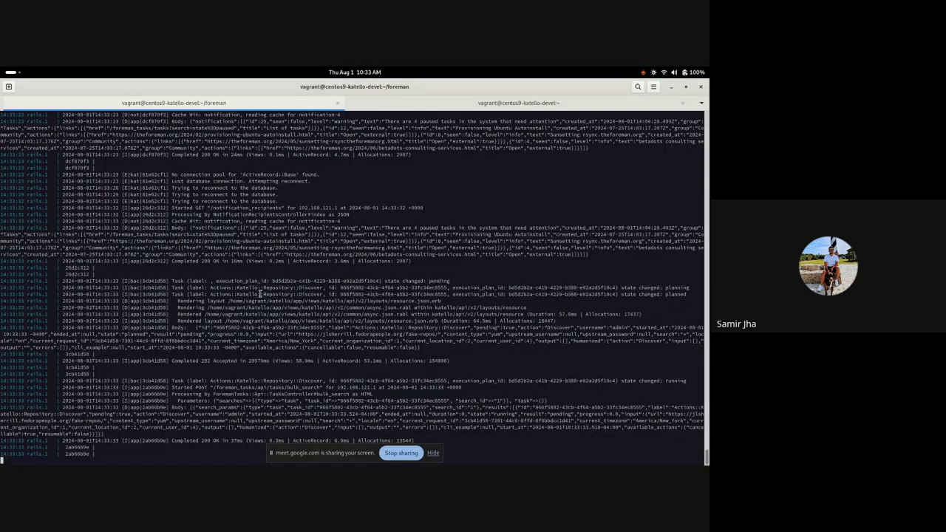
key(super)
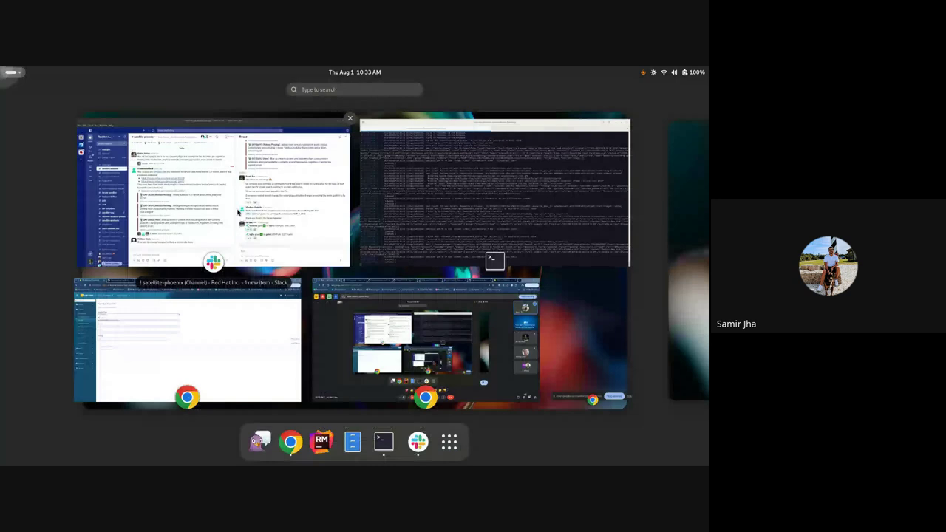
click(148, 286)
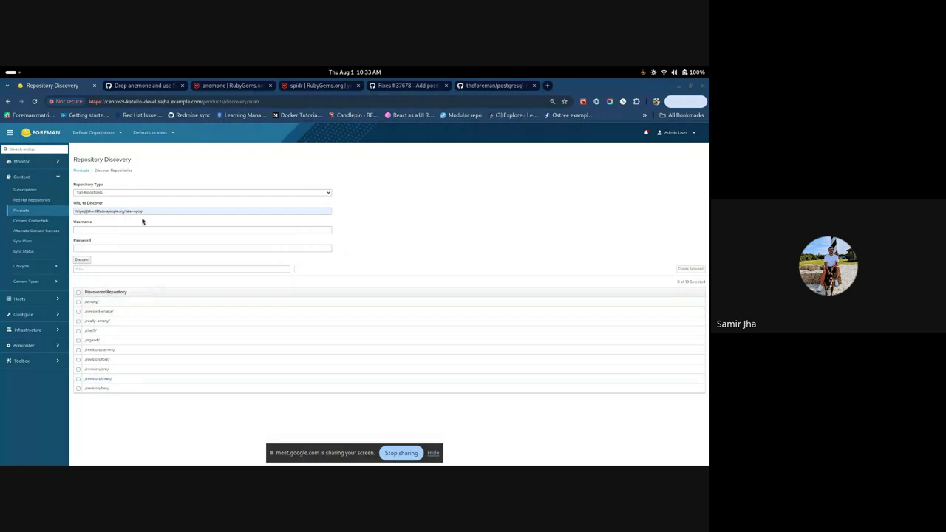
Select /signed/, name it signed_1 in product test, create it, and open its details
click(79, 342)
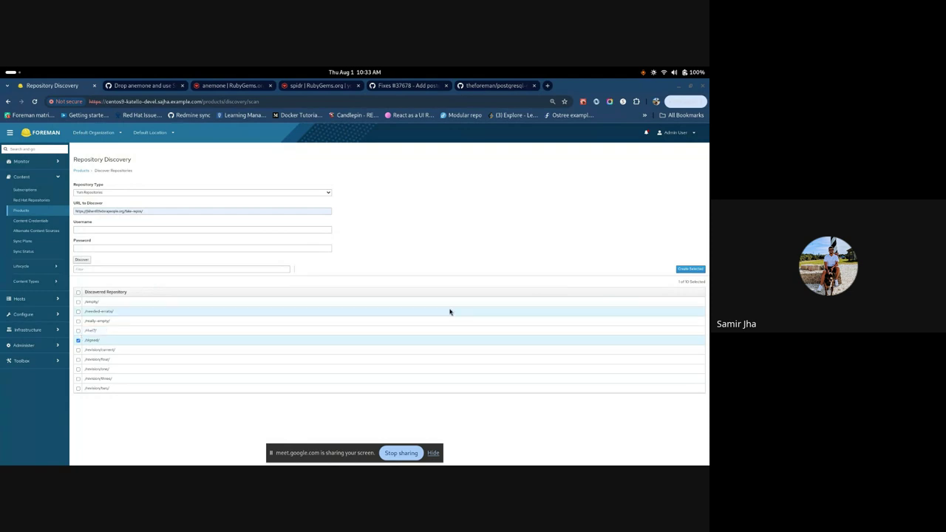
click(691, 270)
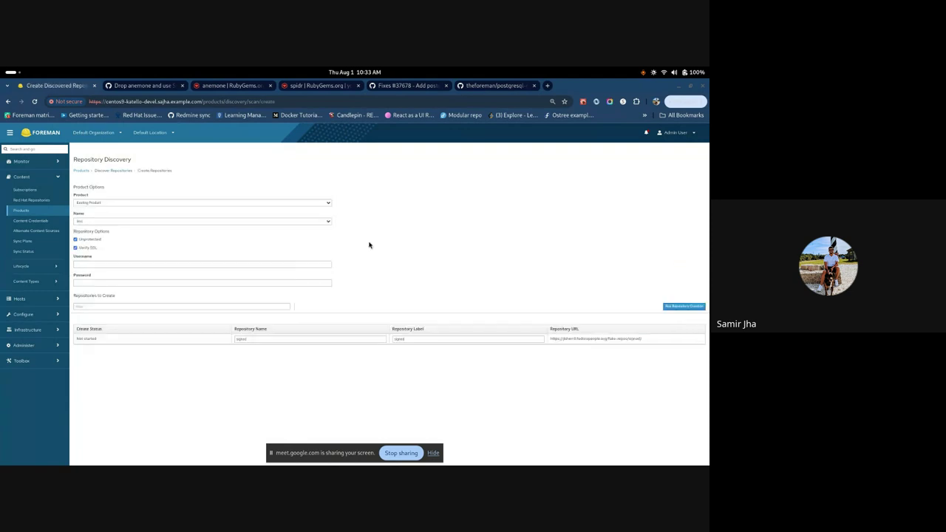
click(272, 338)
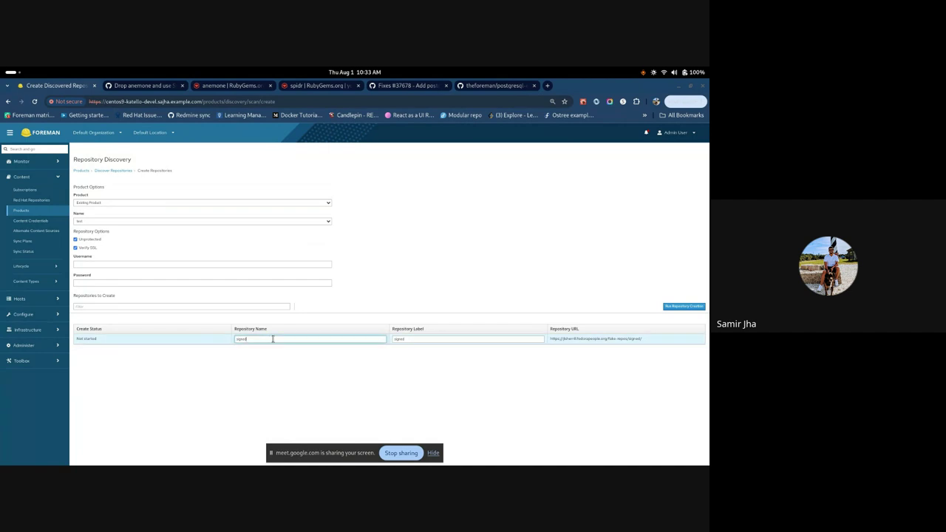
text(_1)
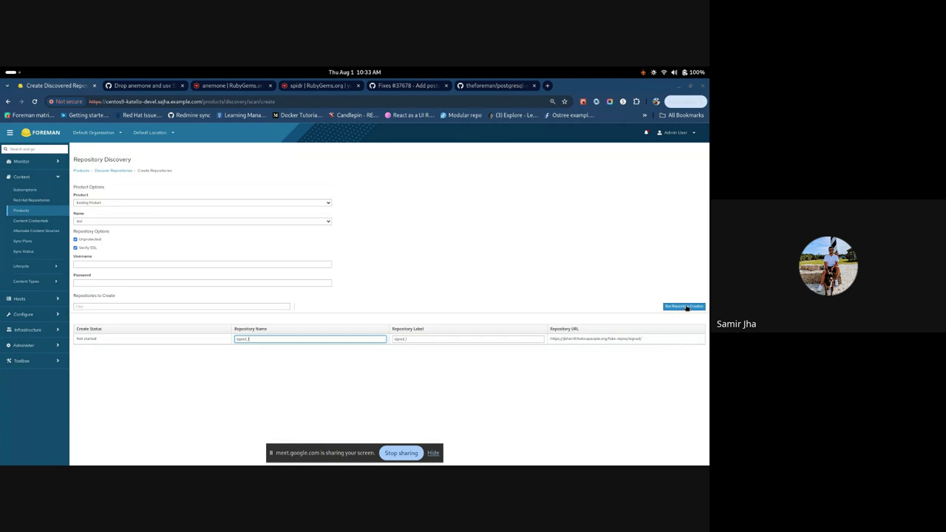
click(685, 306)
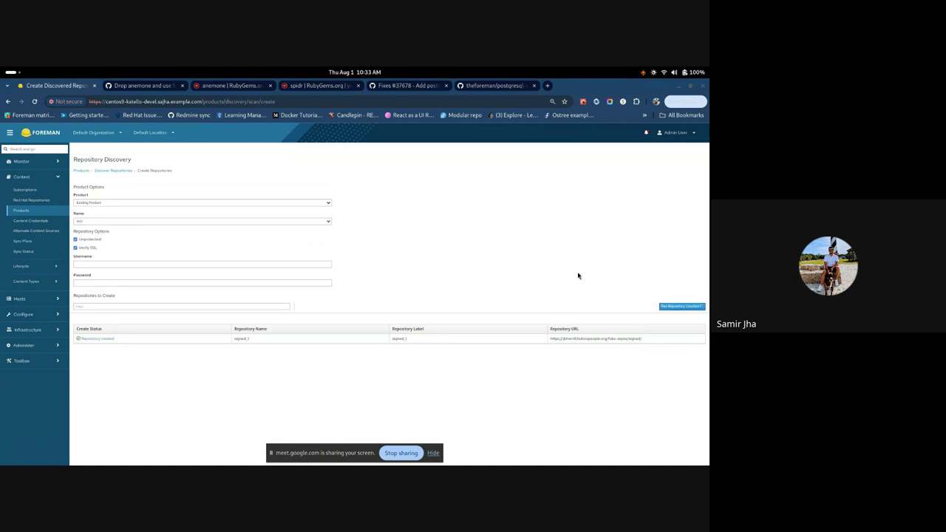
click(109, 340)
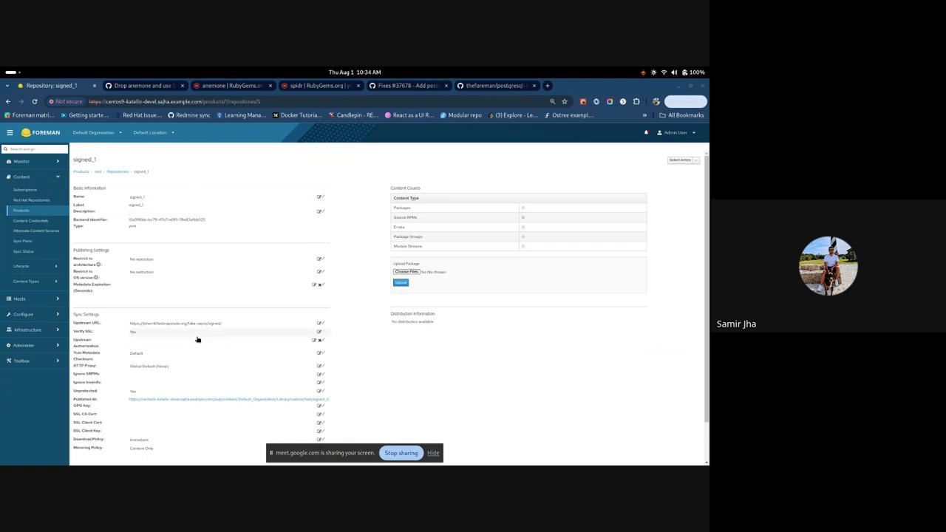
Set signed_1's download policy to On Demand, then switch to the anemone 0.7.2 RubyGems page
scroll(193, 329, down, 1)
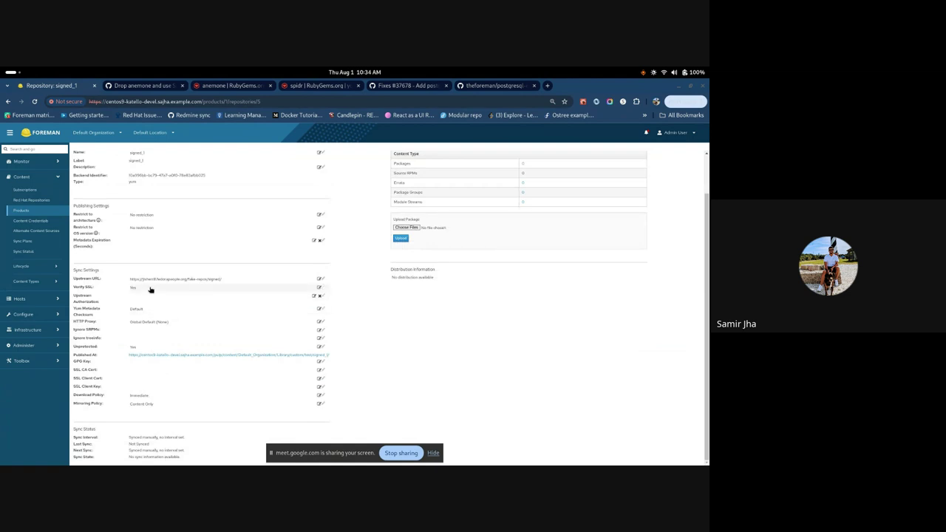
scroll(239, 281, up, 1)
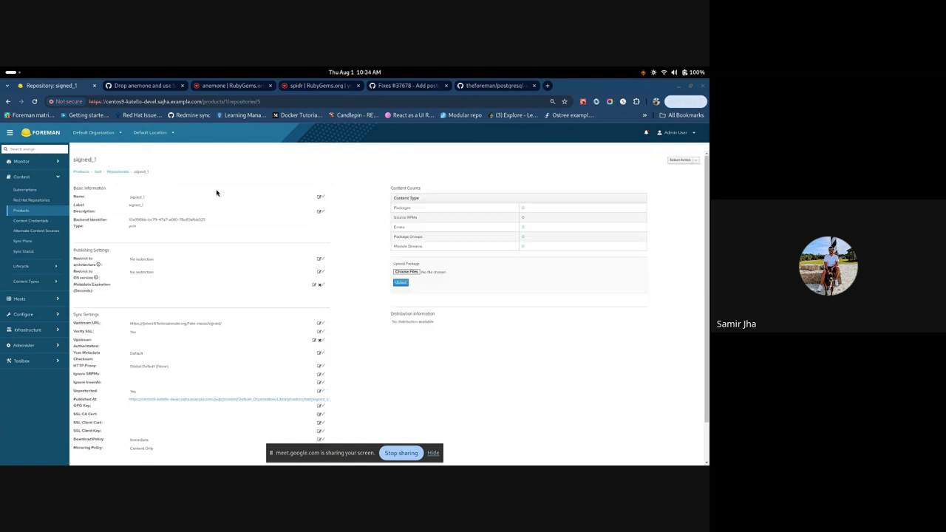
scroll(200, 344, down, 1)
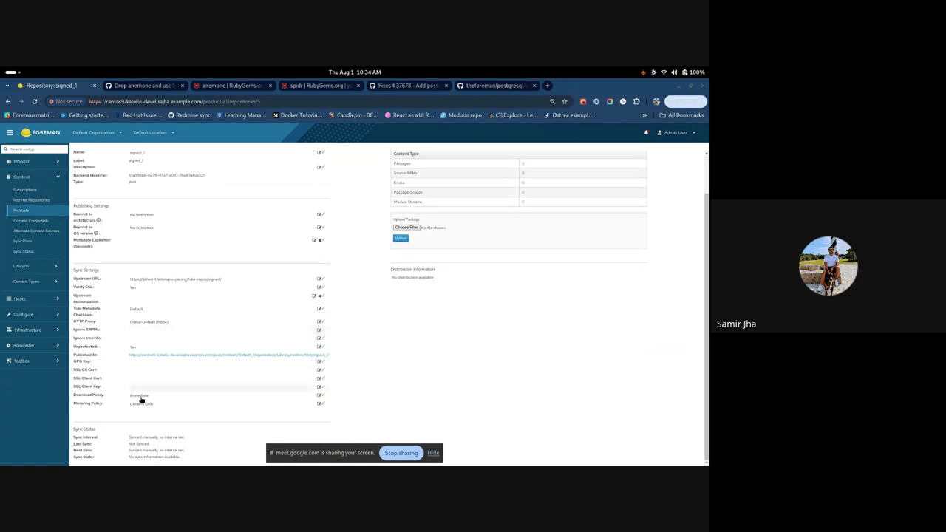
click(311, 394)
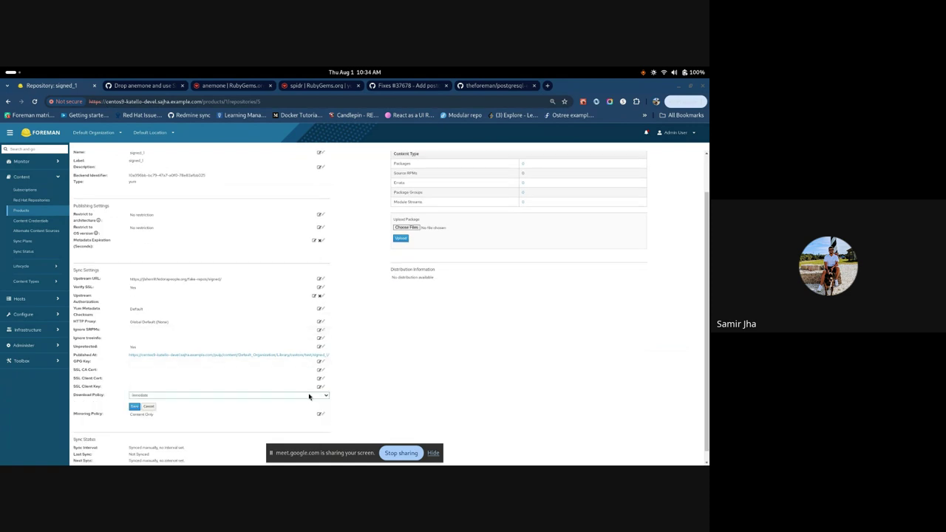
click(228, 395)
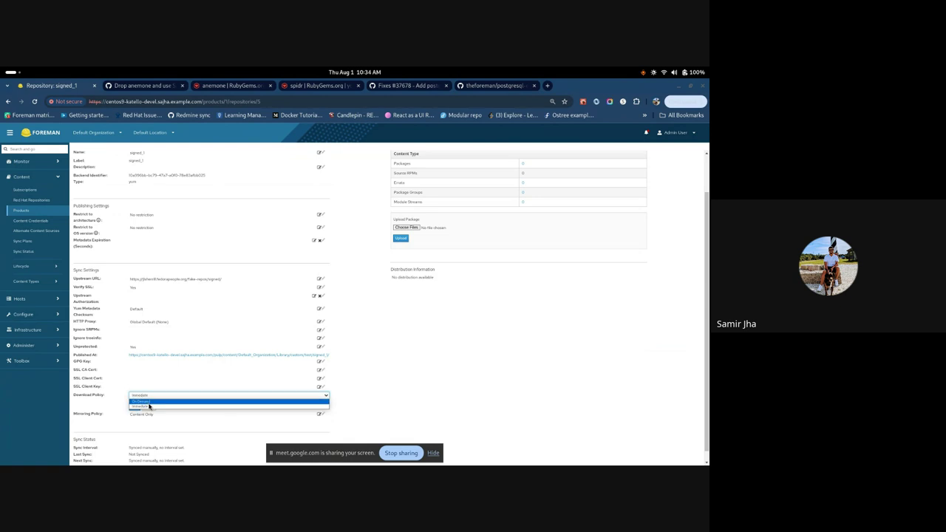
click(147, 406)
click(547, 356)
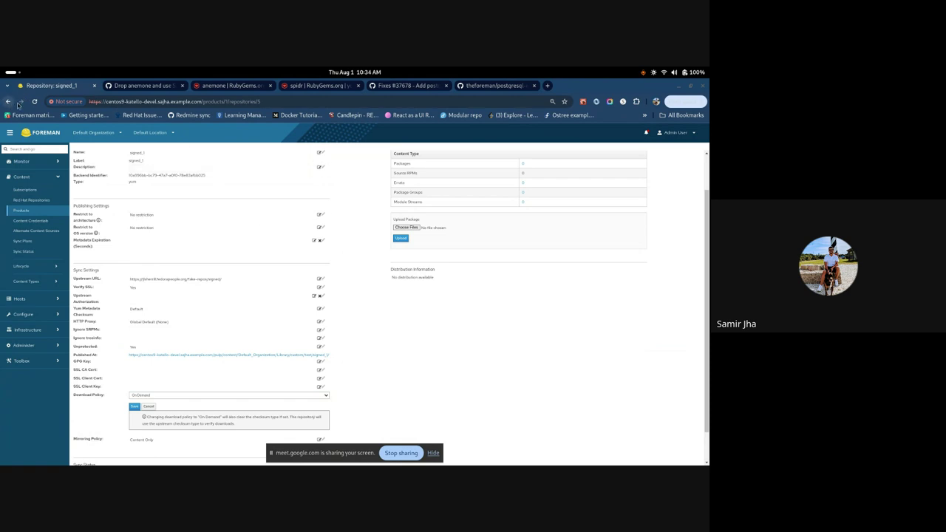
click(233, 88)
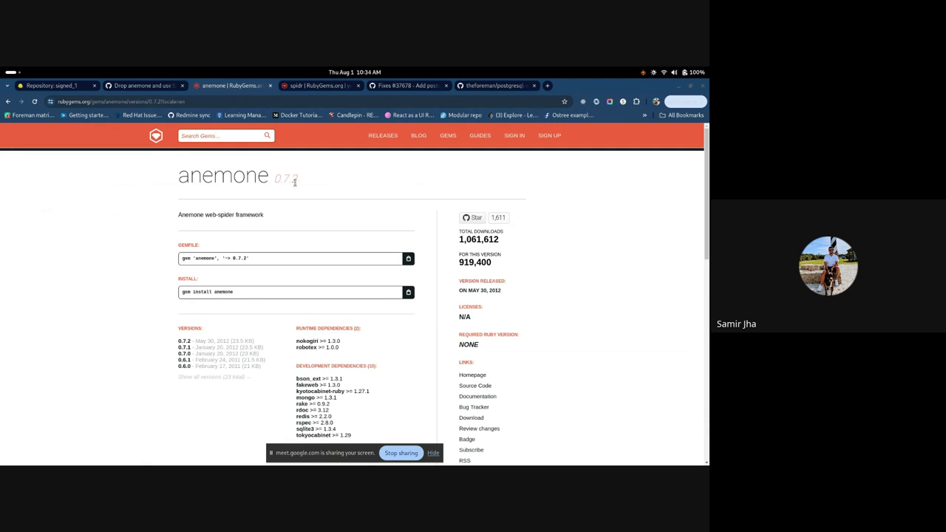
Compare anemone 0.7.2's 2012 release with spidr 0.7.1's 2024 release, then open PR #10947
scroll(200, 343, down, 1)
drag(230, 297, 217, 297)
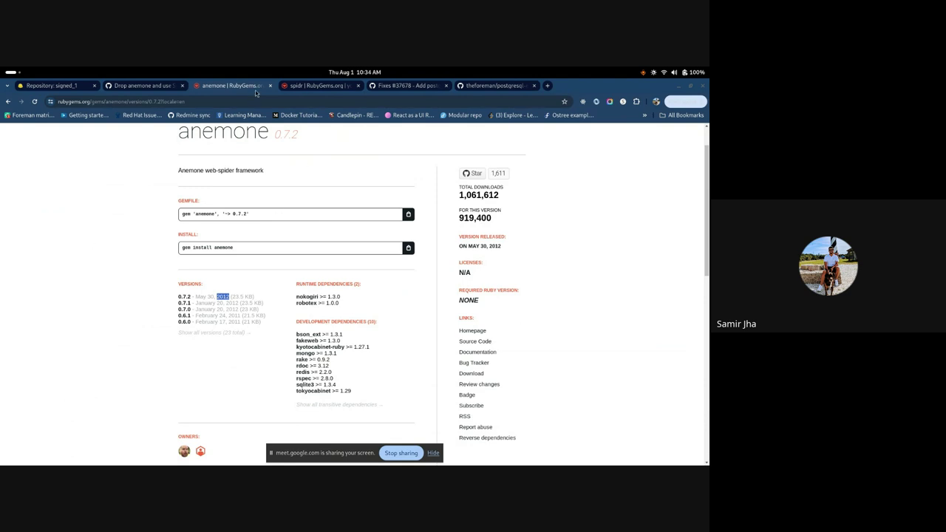
click(303, 86)
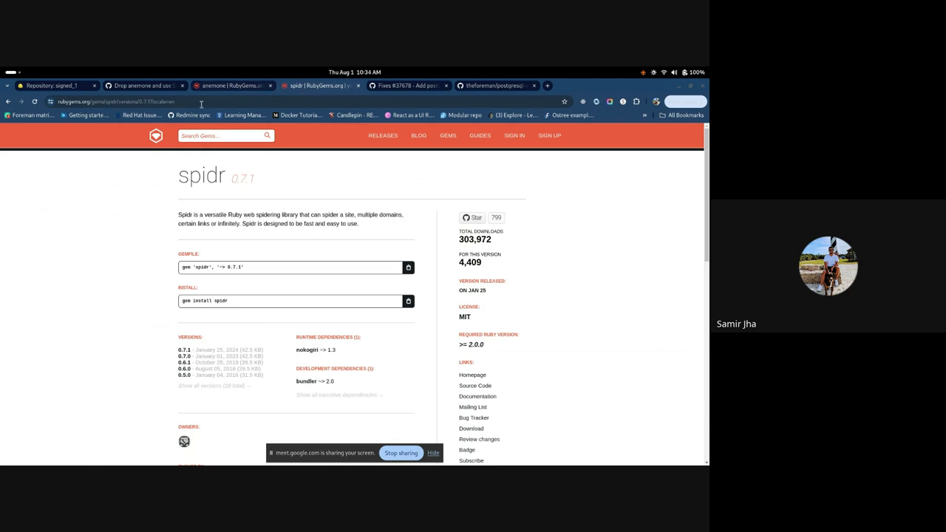
click(222, 90)
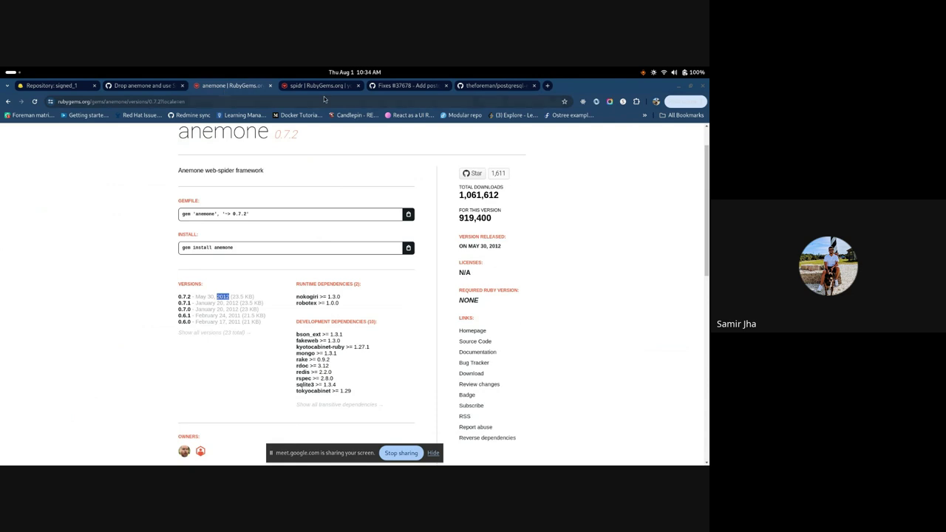
click(324, 92)
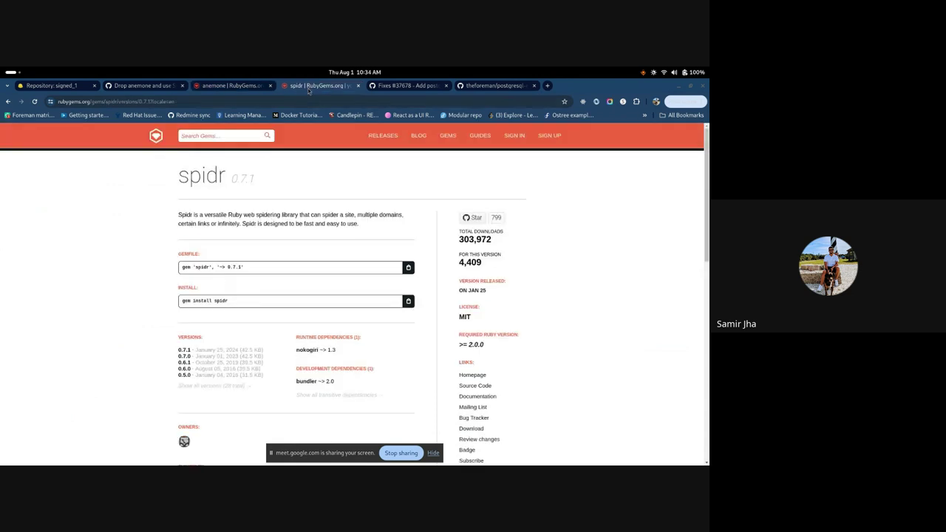
double_click(238, 350)
click(233, 337)
click(241, 87)
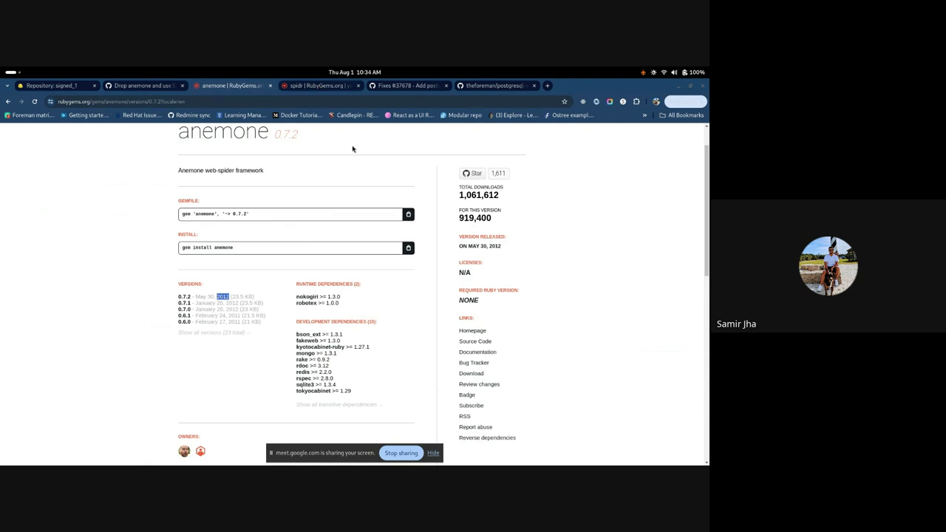
click(136, 86)
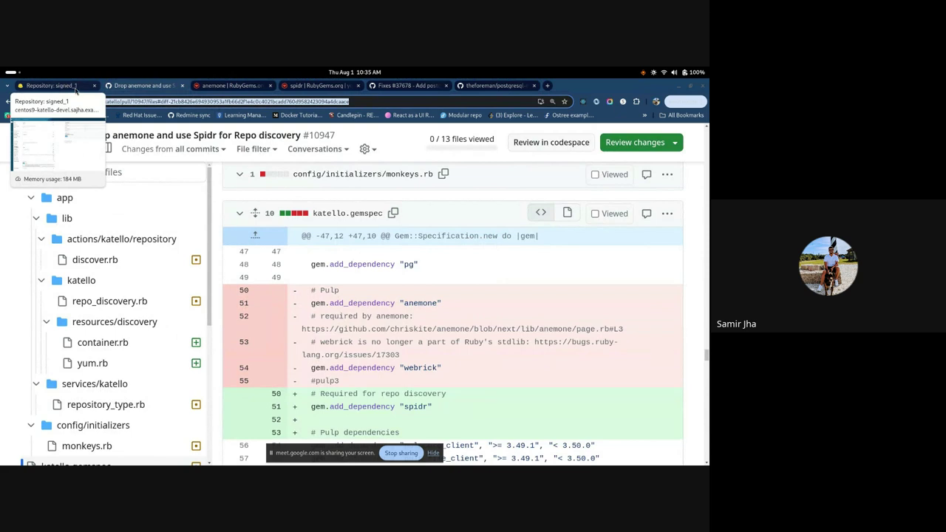
Glance at the signed_1 Foreman tab, then highlight the theforeman/postgresql-evr repository name
click(76, 89)
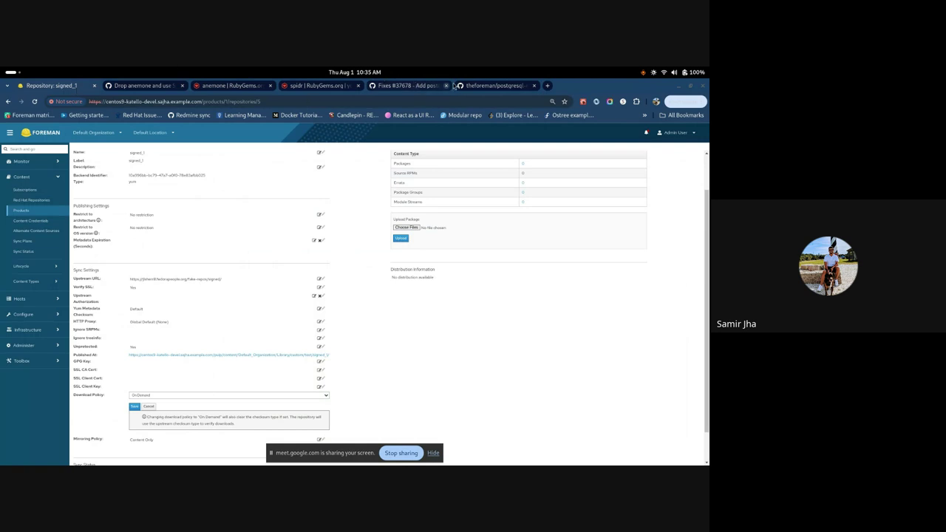
click(507, 86)
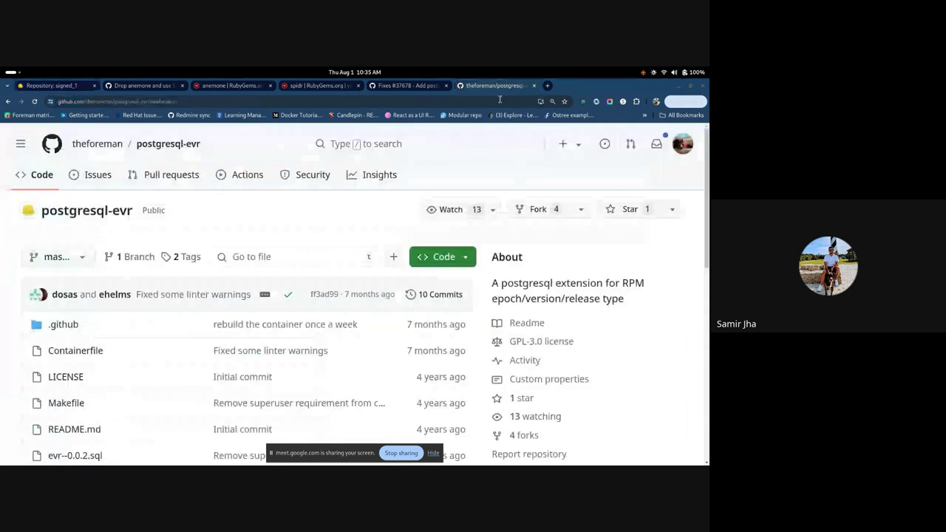
drag(201, 144, 136, 143)
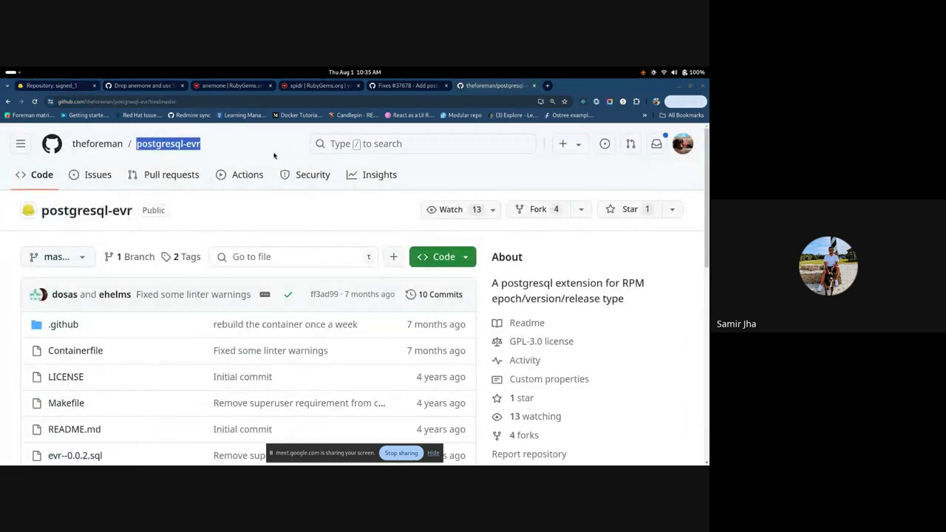
key(super)
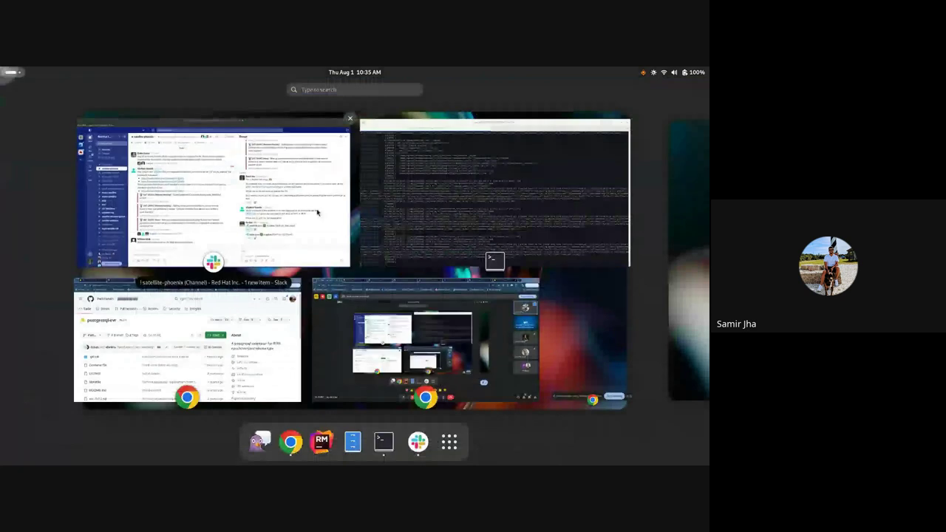
In psql, highlight katello_installed_packages' evr column, its evr_t type and evr_insert trigger
click(494, 192)
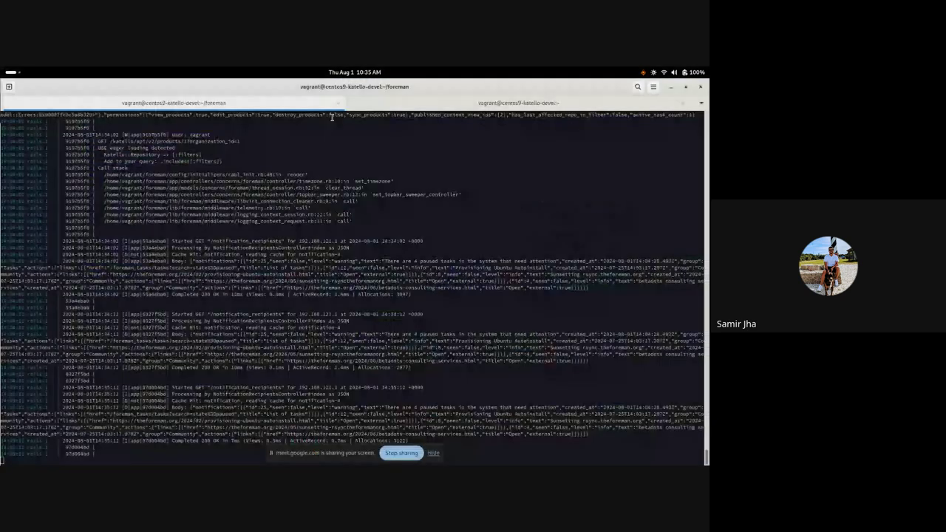
key(ctrl+Page_Down)
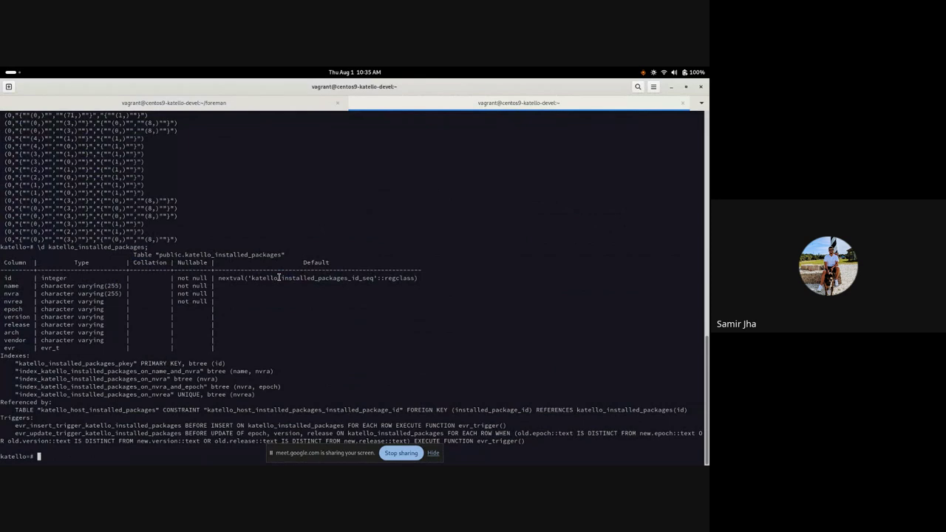
double_click(10, 349)
triple_click(50, 348)
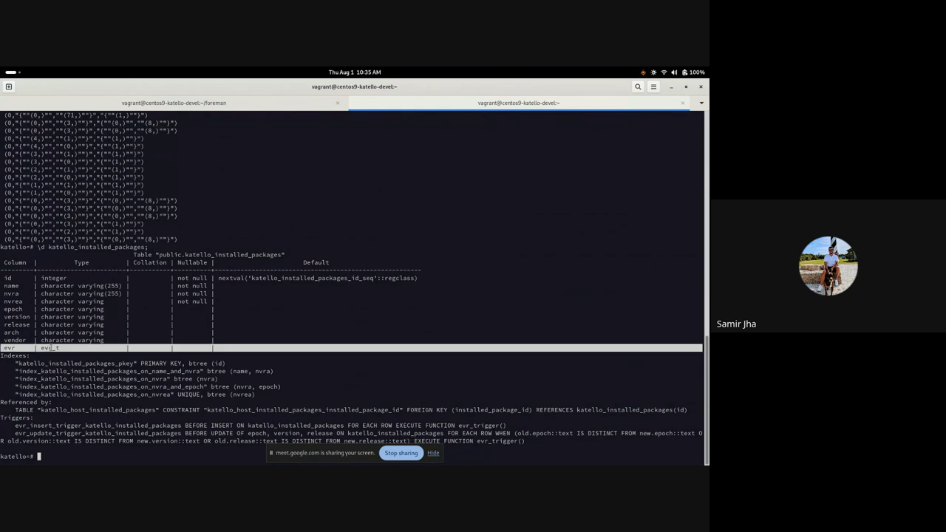
double_click(50, 348)
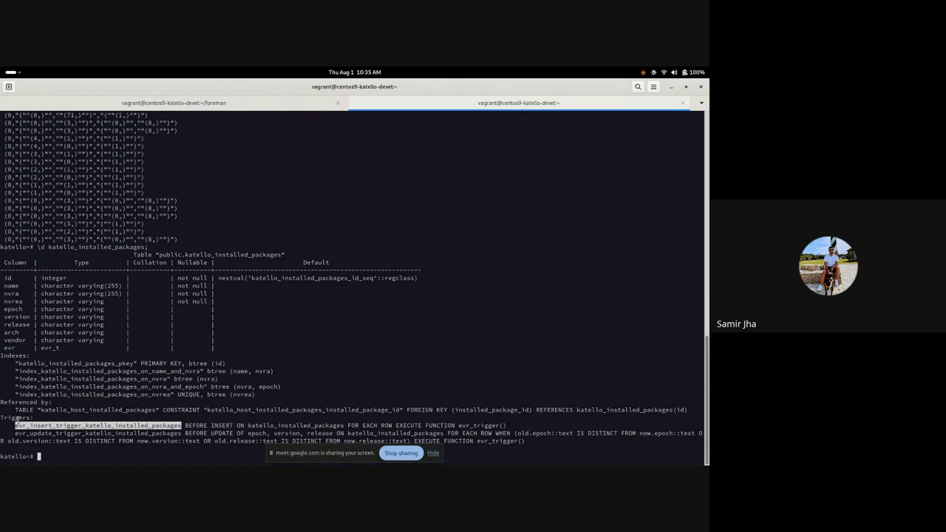
double_click(15, 419)
double_click(46, 426)
Highlight the evr_insert_trigger_katello_rpms trigger and the evr column in katello_rpms' description
scroll(137, 418, up, 15)
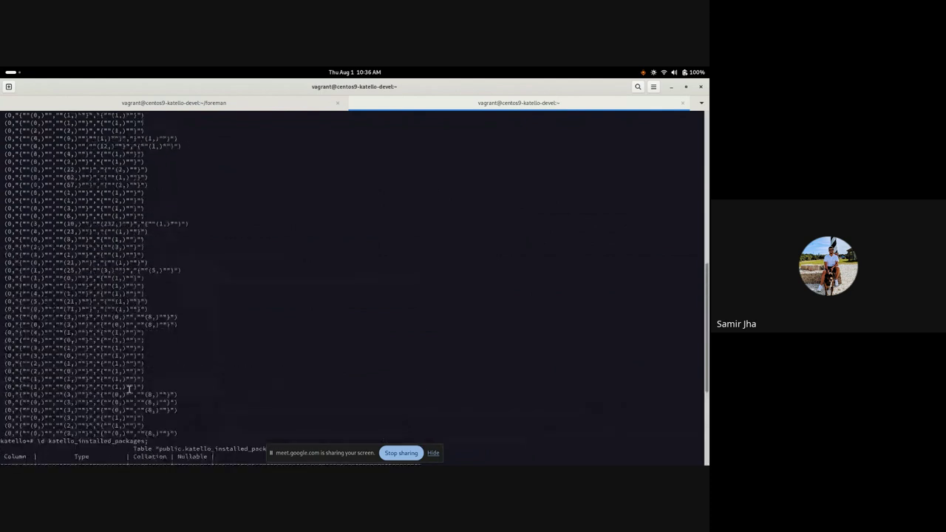
scroll(130, 400, up, 5)
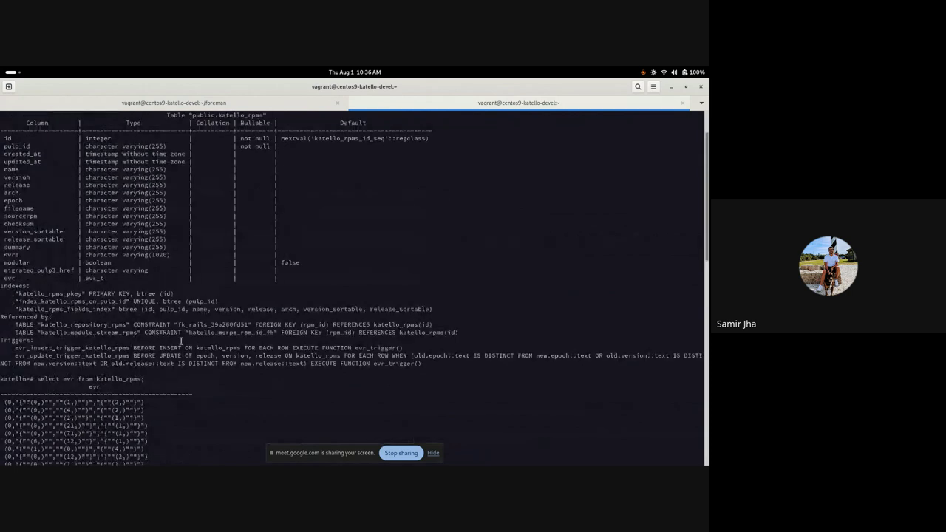
double_click(117, 346)
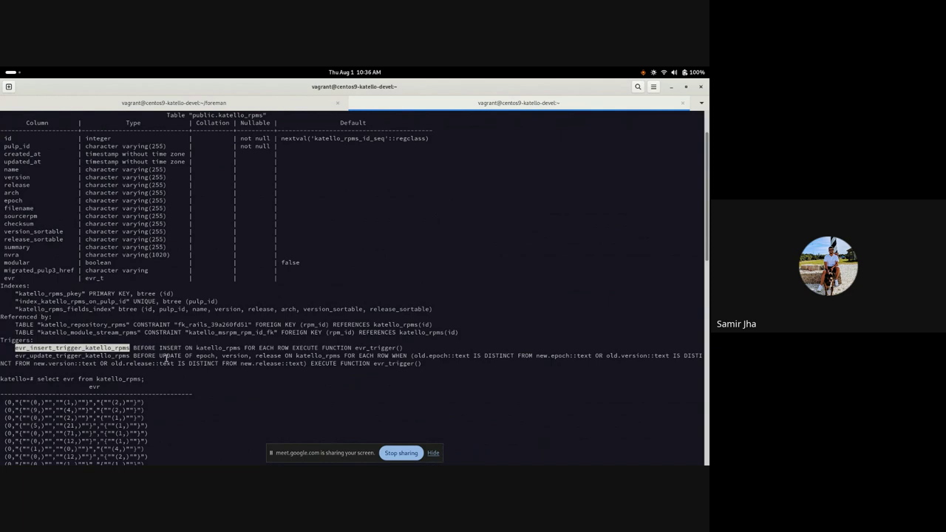
click(5, 278)
double_click(6, 278)
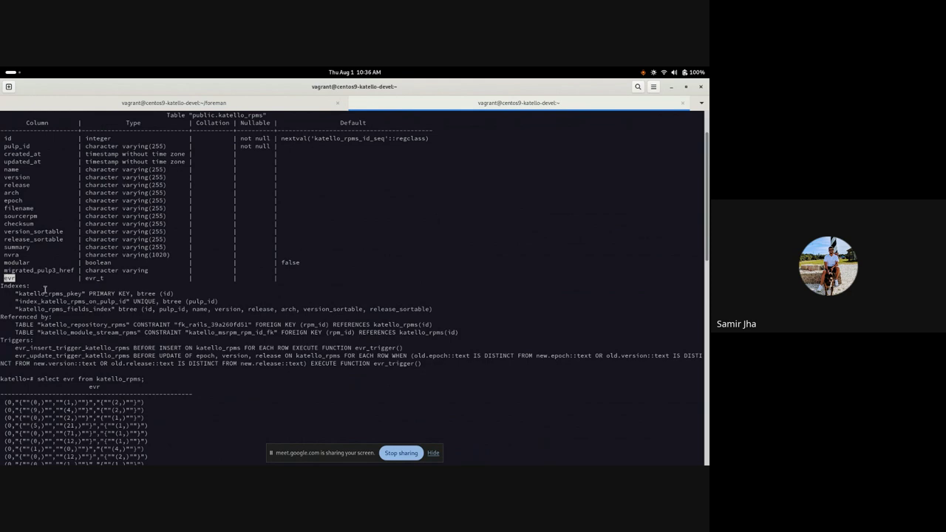
scroll(80, 362, down, 20)
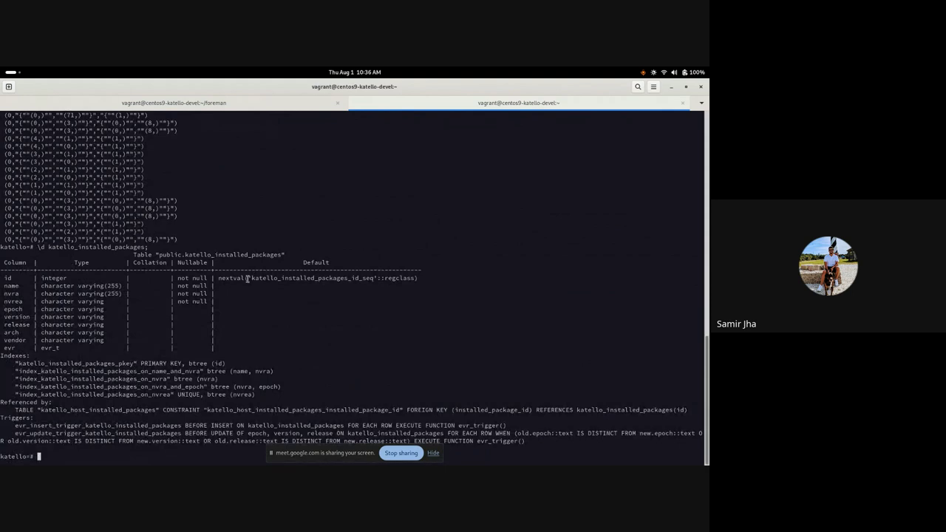
scroll(198, 288, up, 3)
scroll(198, 294, up, 2)
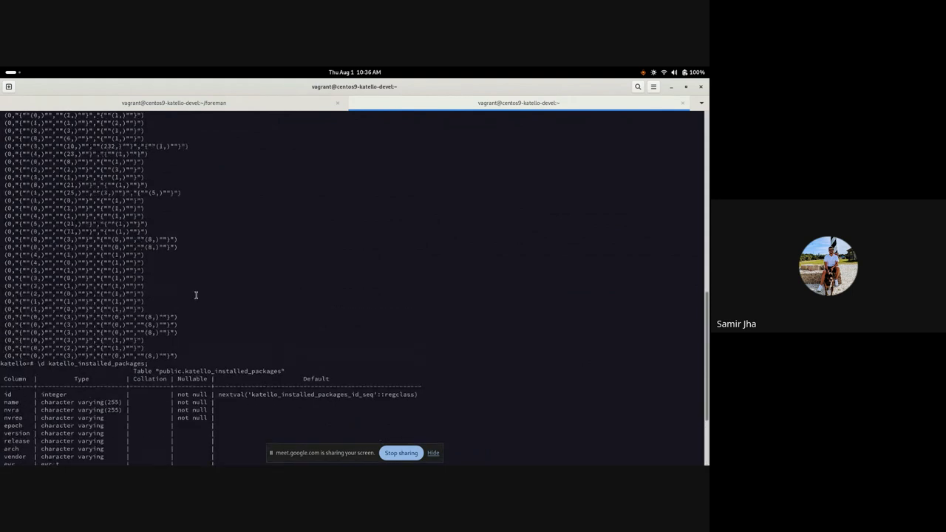
Flip between the postgresql-evr repository and the Fixes #37678 PR, highlighting the repository name
mouse_move(2, 70)
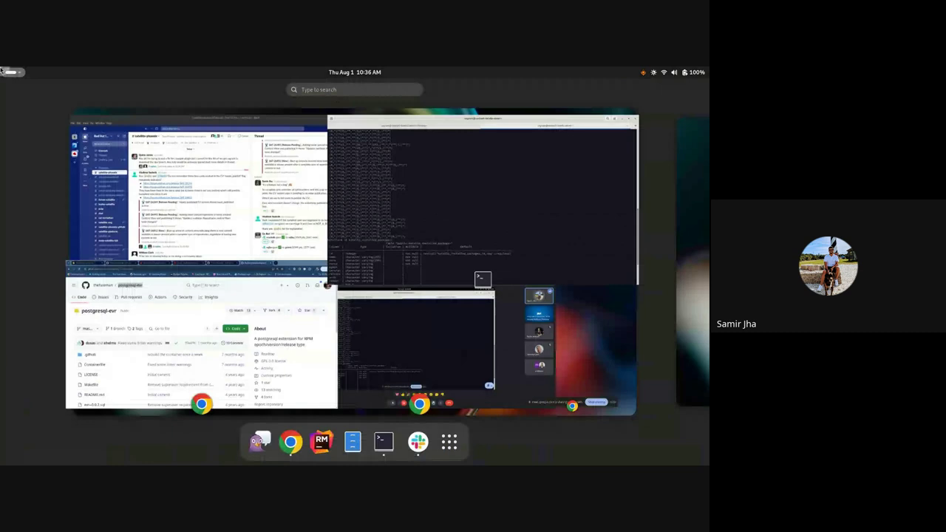
click(192, 340)
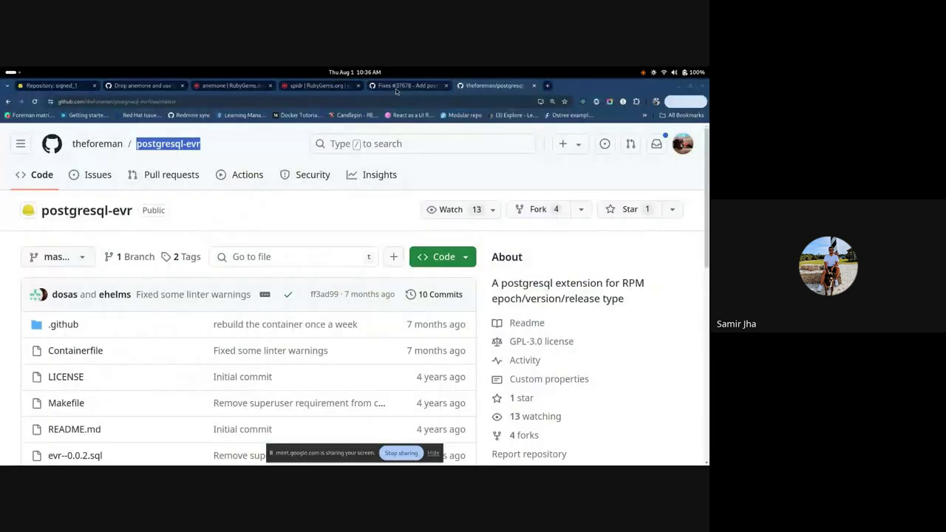
click(397, 87)
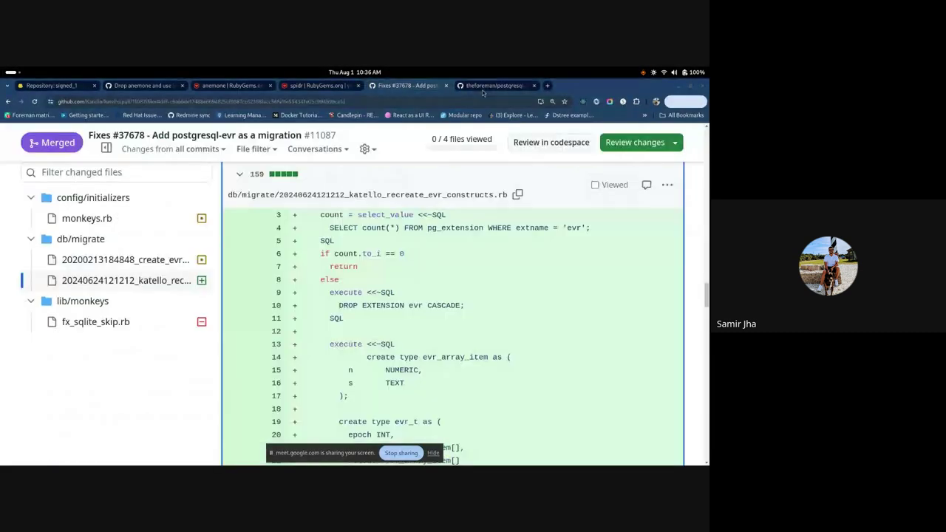
click(482, 89)
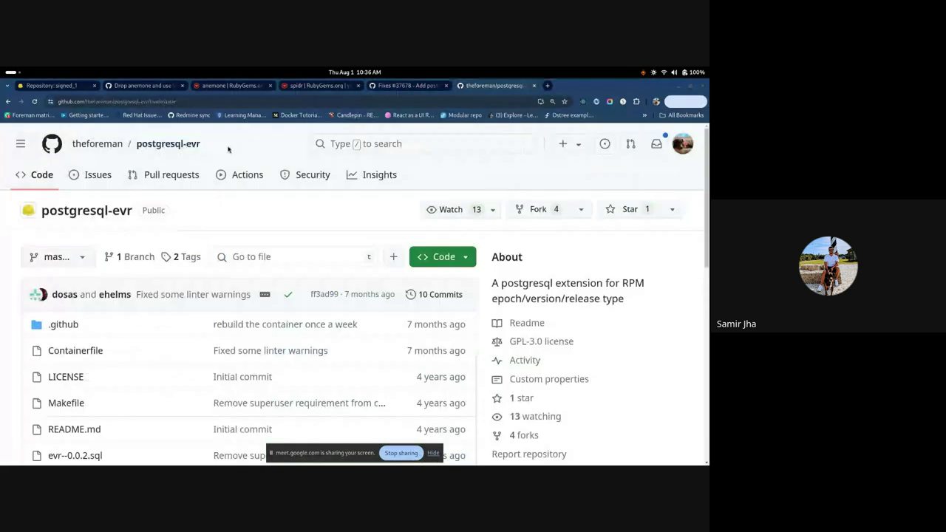
triple_click(239, 141)
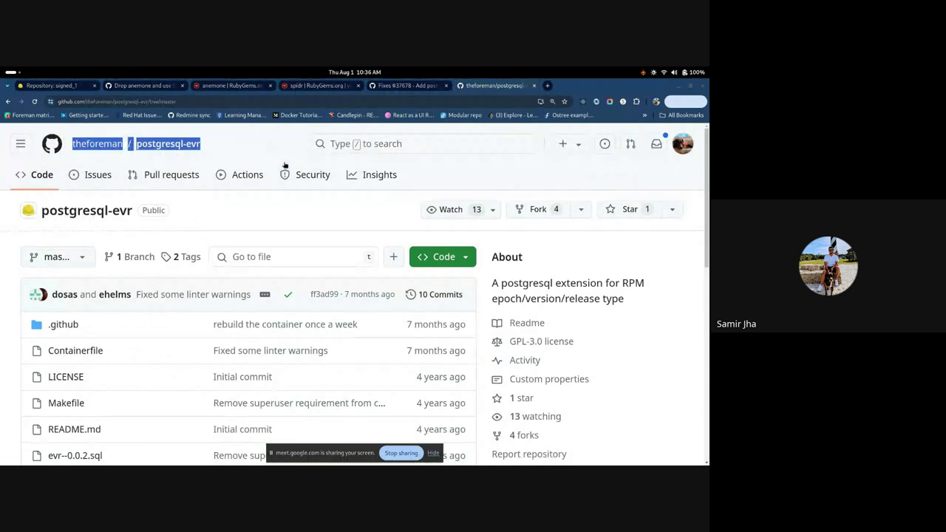
click(239, 147)
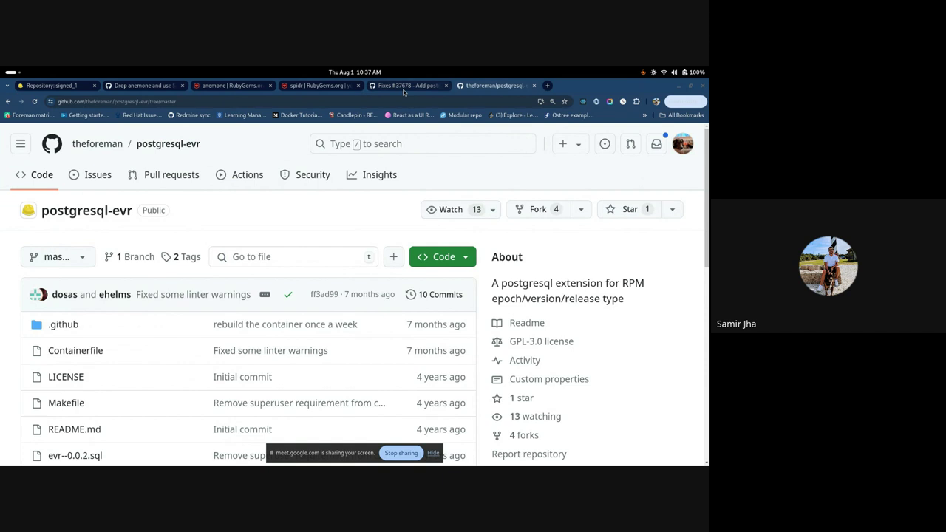
Review PR #11087's migration diff that recreates the evr_t constructs
mouse_move(403, 90)
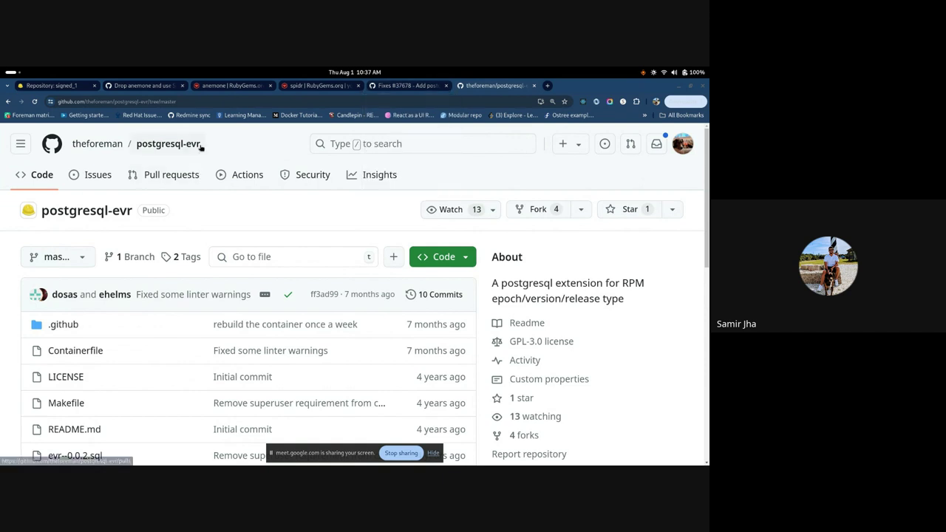
click(408, 88)
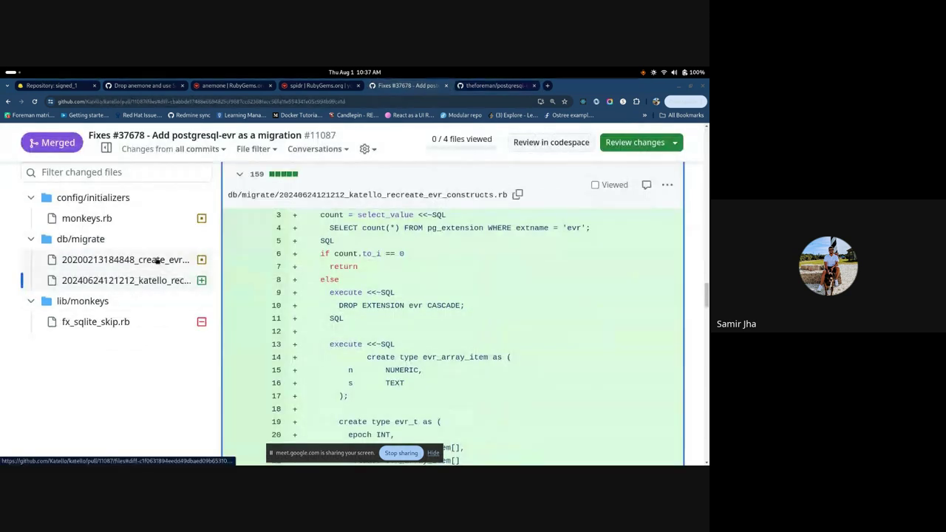
click(477, 87)
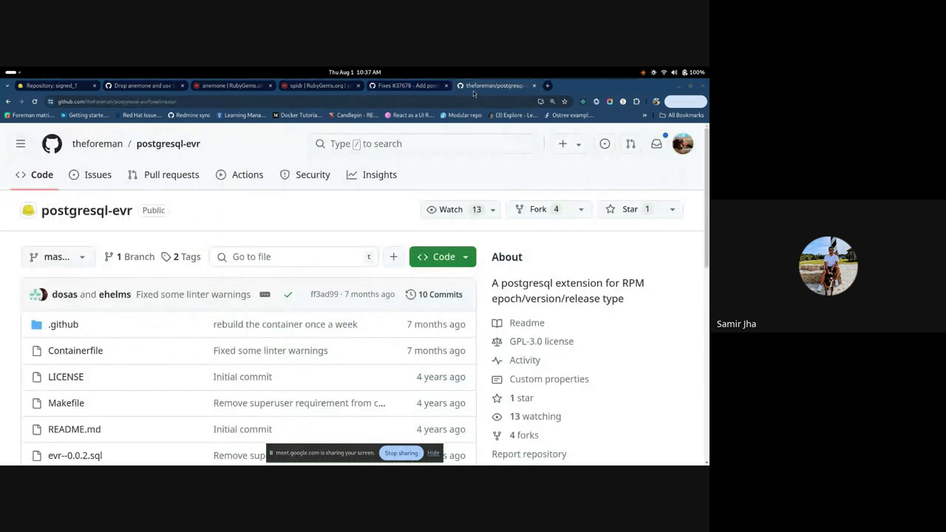
key(ctrl+shift+Tab)
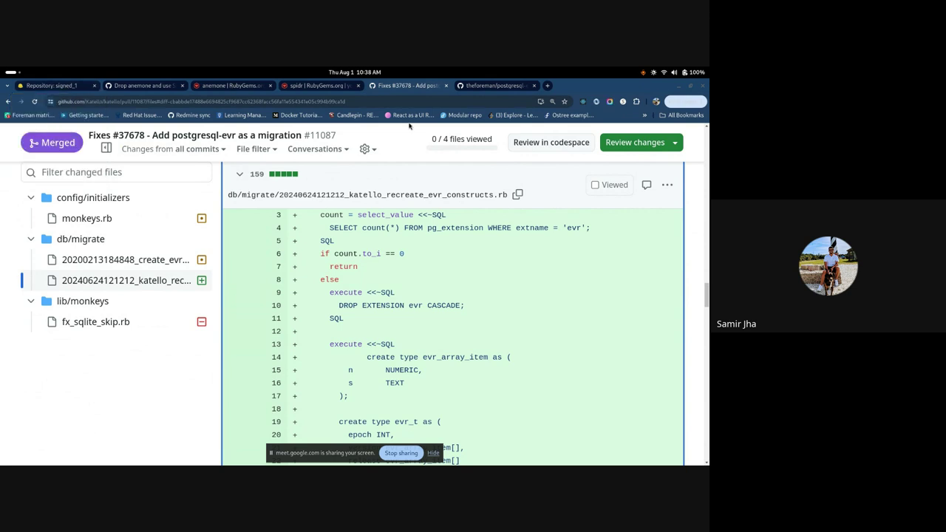
click(403, 151)
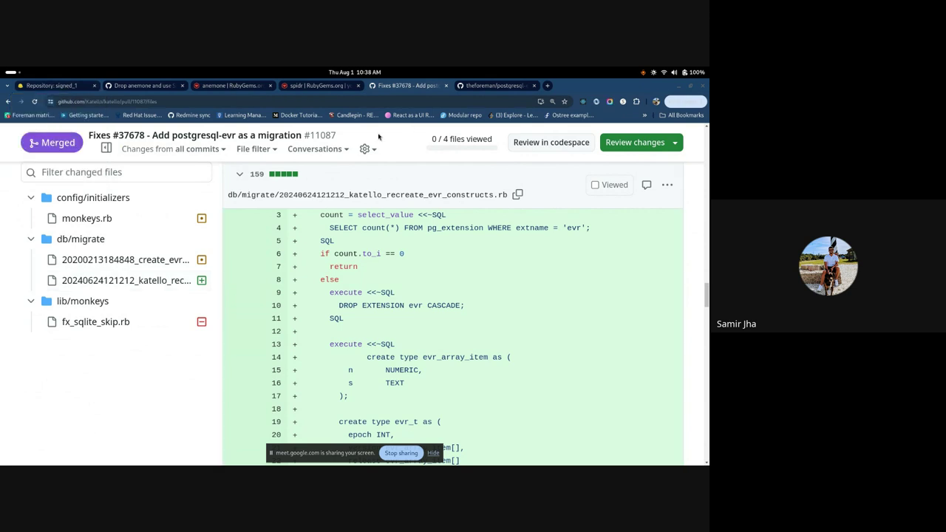
Return to the 'Drop anemone and use Spidr' PR, then bring up the Google Meet window
click(118, 88)
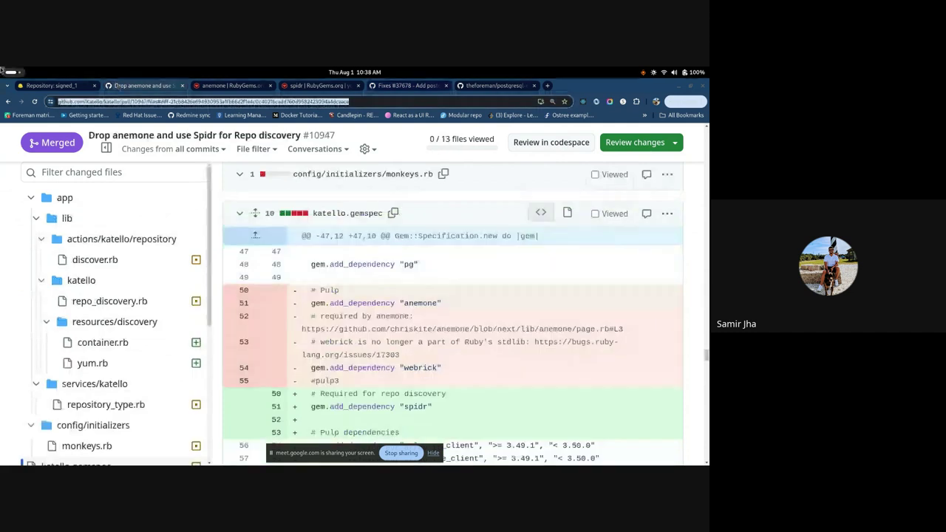
click(11, 72)
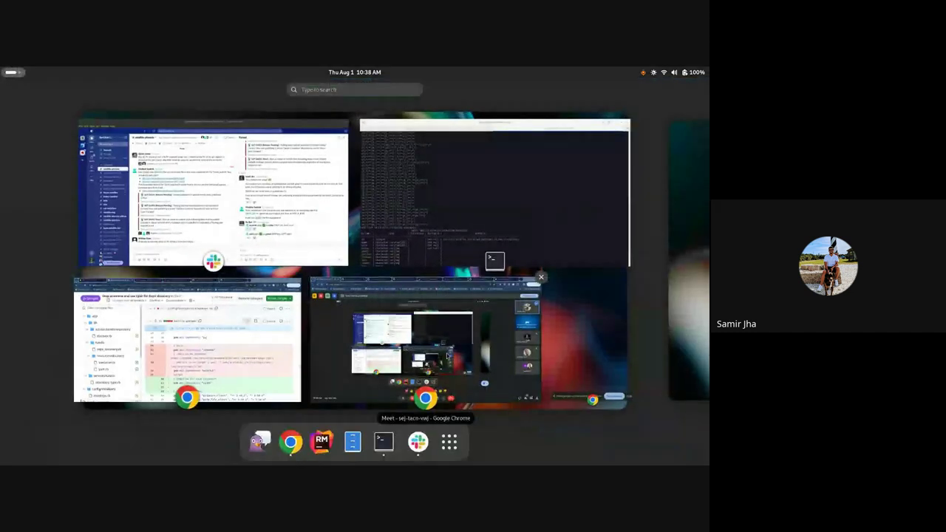
click(425, 340)
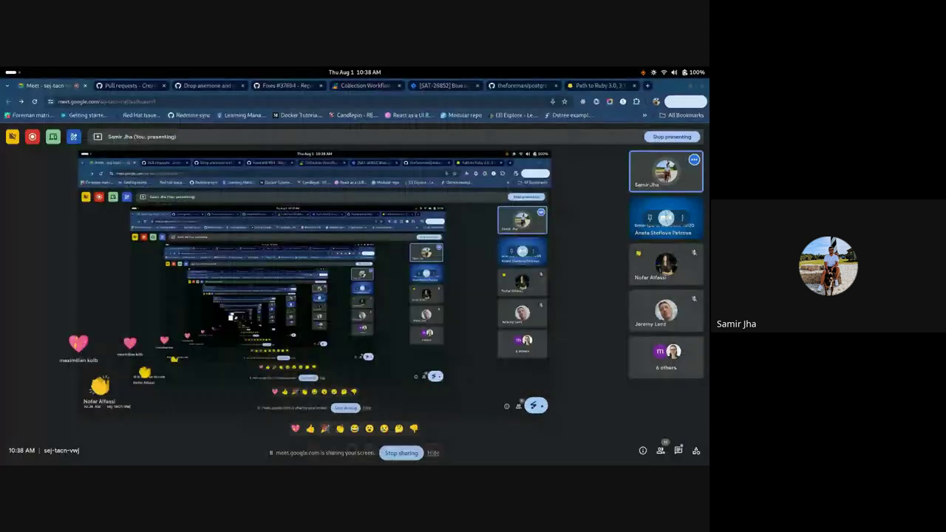
Stop presenting the screen in the Google Meet call
click(402, 453)
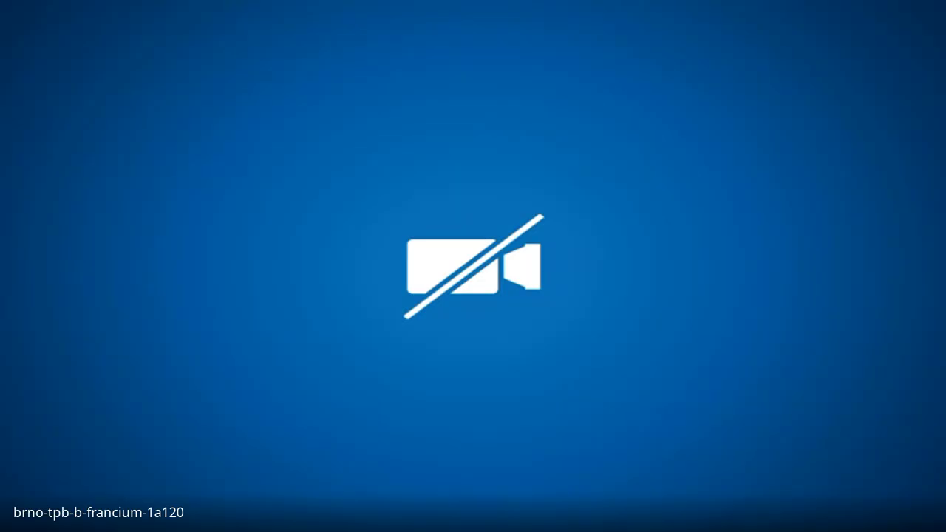